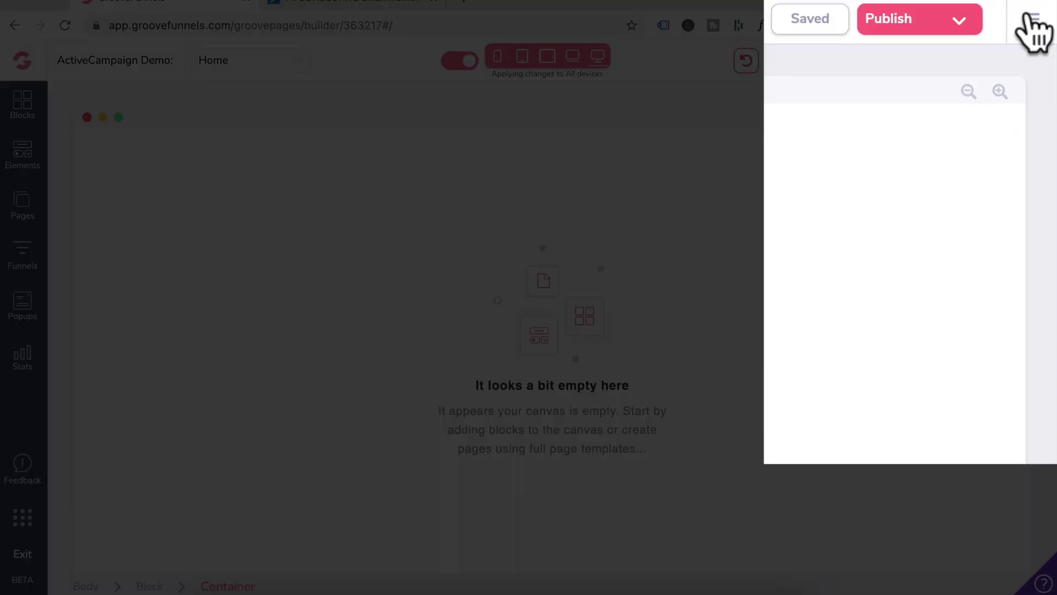
# - Start a new ActiveCampaign integration under My integrations and fill in its integration description
pyautogui.click(1038, 60)
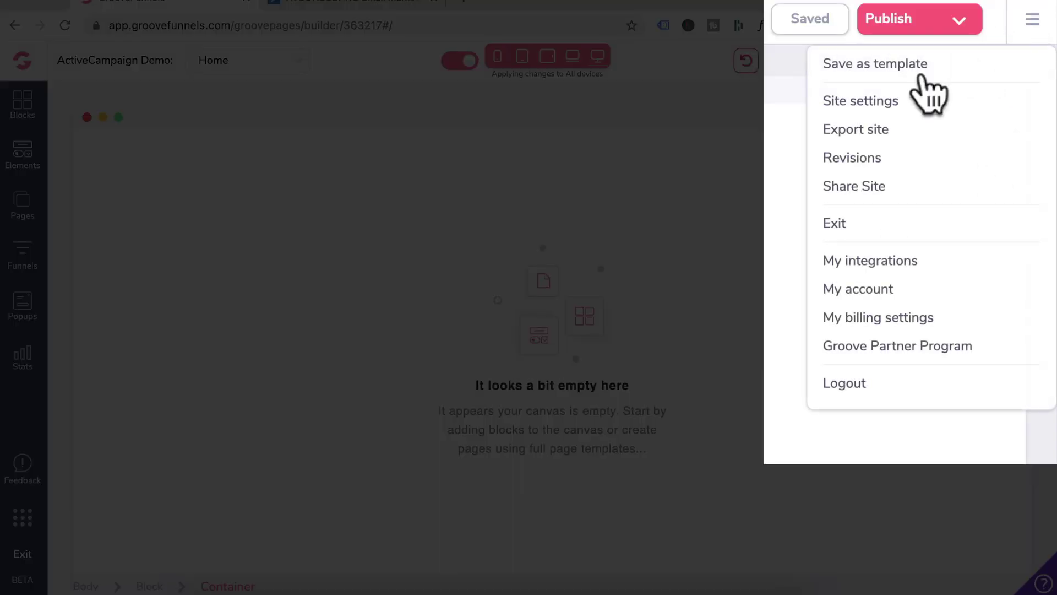
pyautogui.click(867, 262)
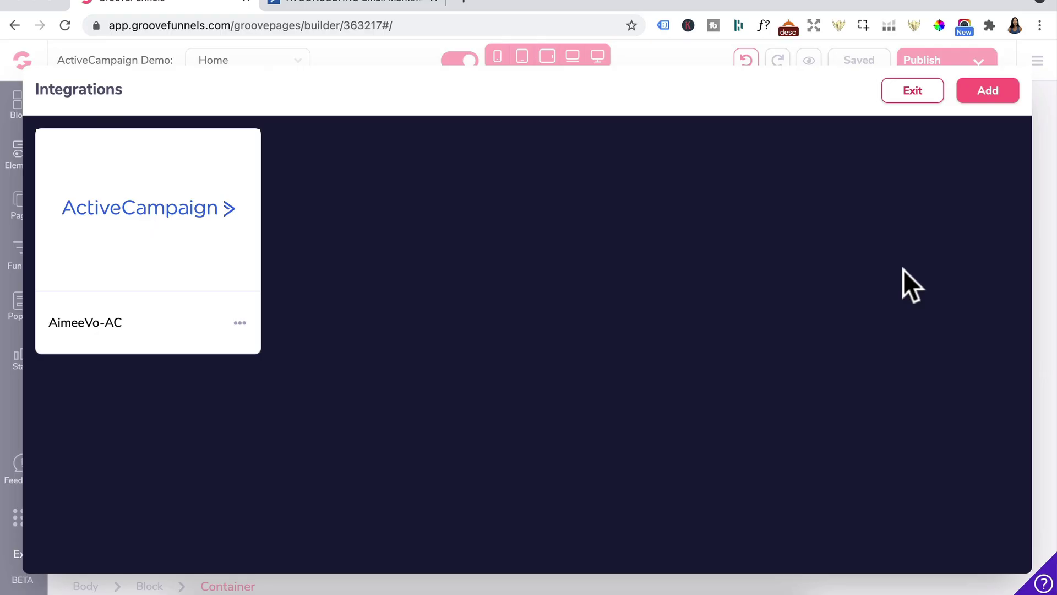
pyautogui.click(982, 94)
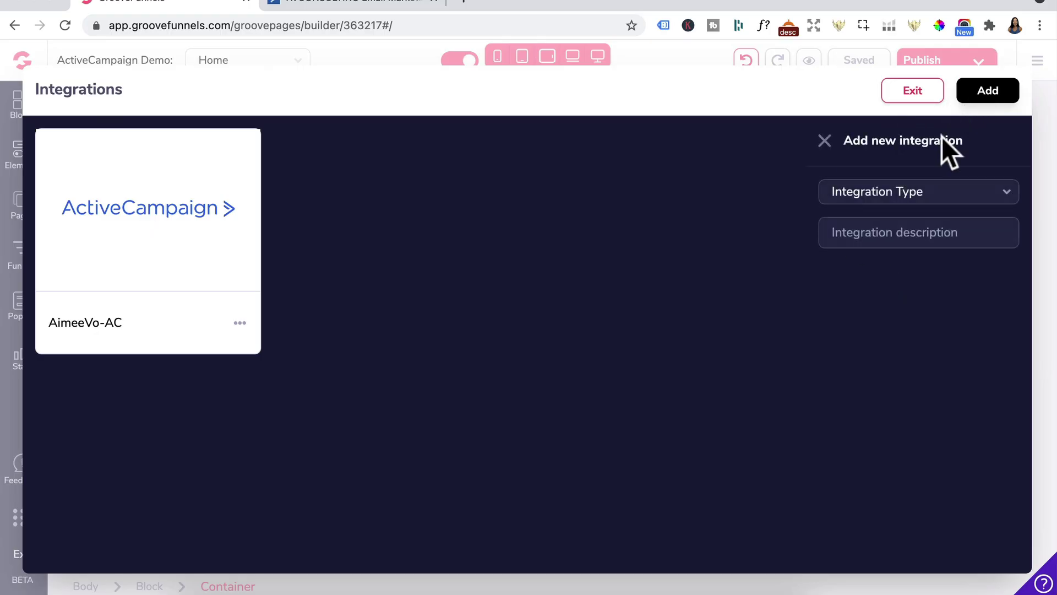
pyautogui.click(893, 193)
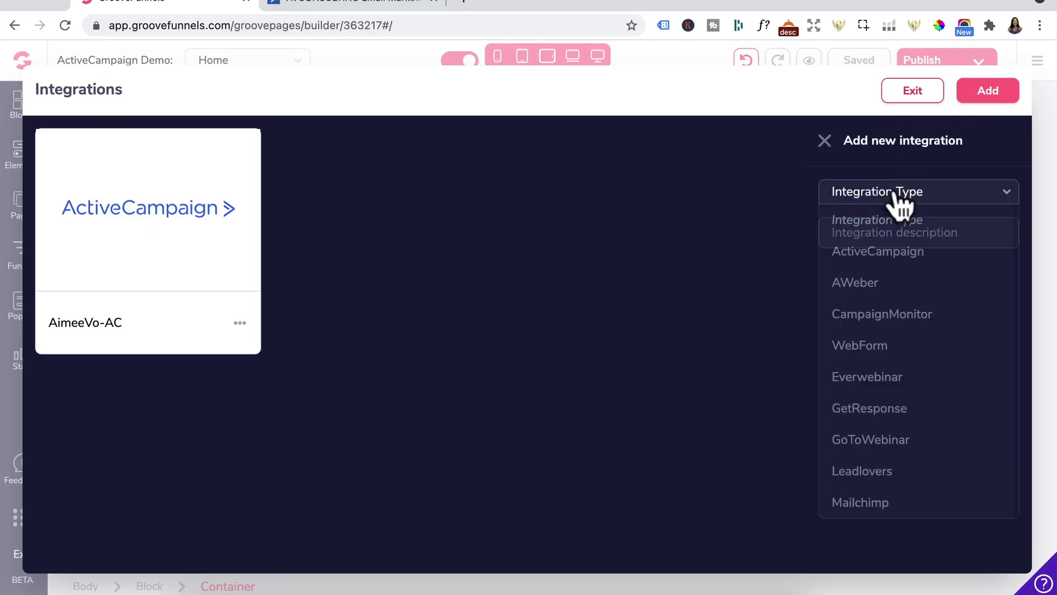
pyautogui.click(878, 251)
pyautogui.click(861, 232)
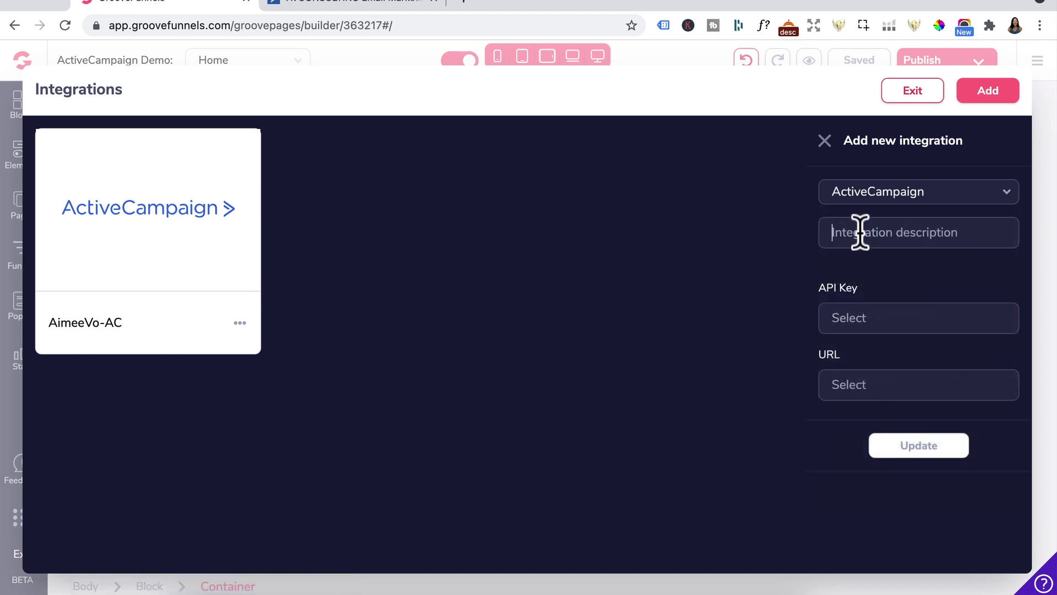
pyautogui.hotkey('ctrl', 'v')
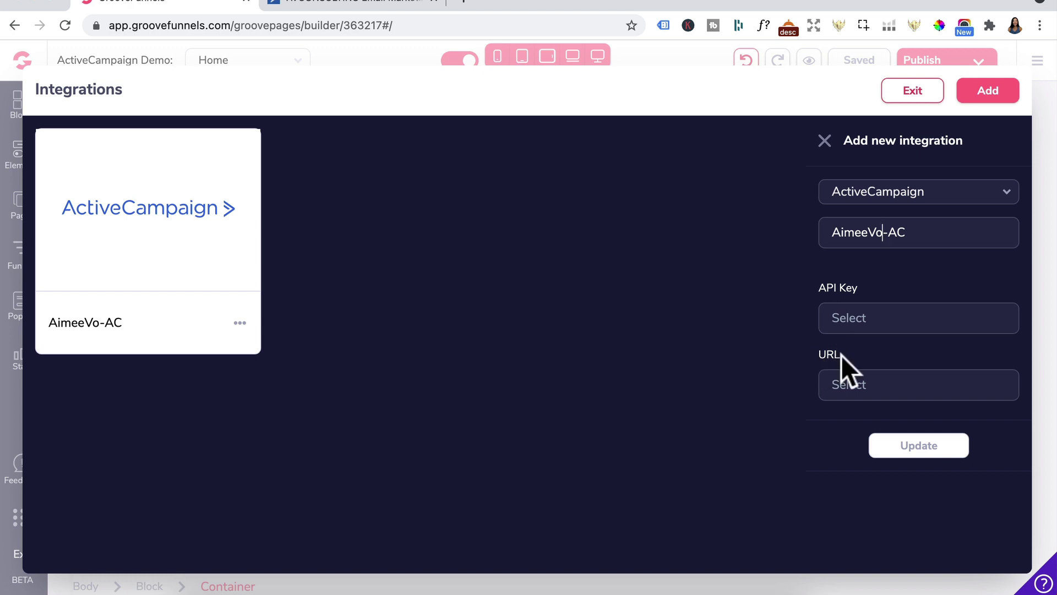
# - Copy the API URL from ActiveCampaign's developer settings into the URL field of the new GrooveFunnels integration
pyautogui.click(396, 5)
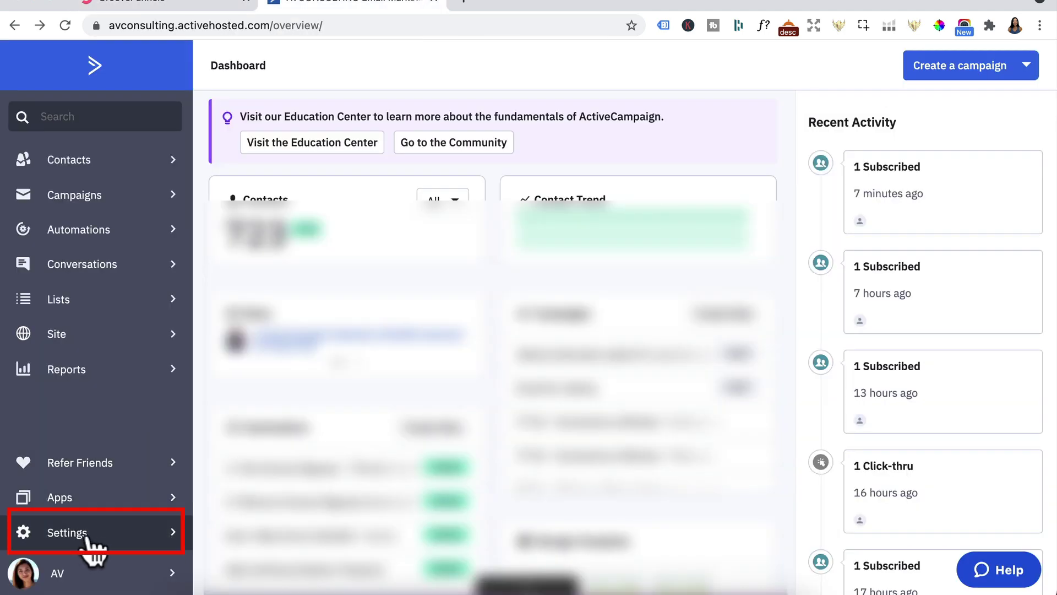
pyautogui.click(87, 539)
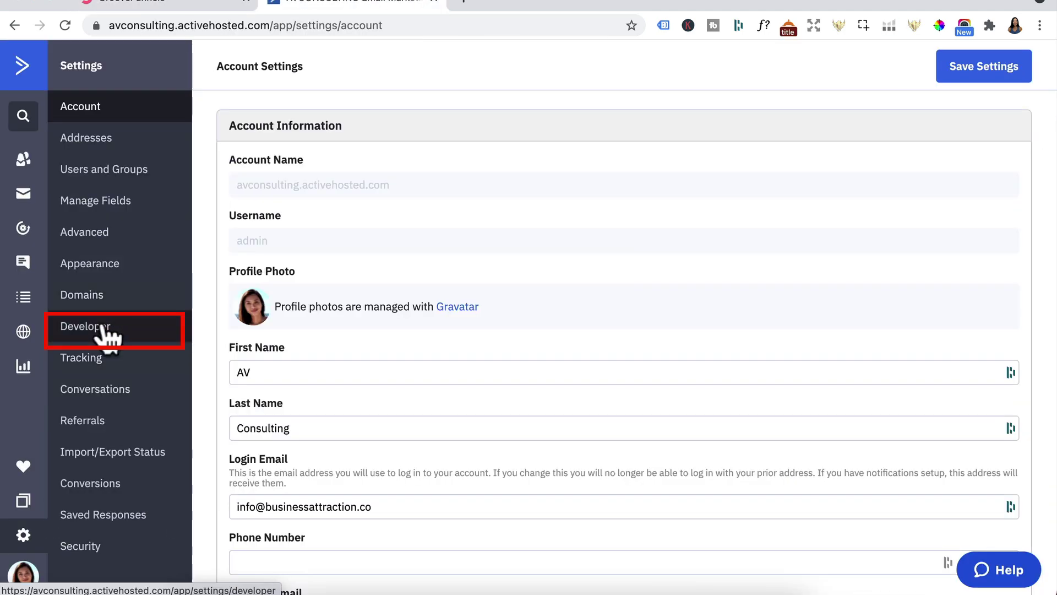
pyautogui.click(103, 330)
pyautogui.moveTo(243, 192); pyautogui.dragTo(410, 193)
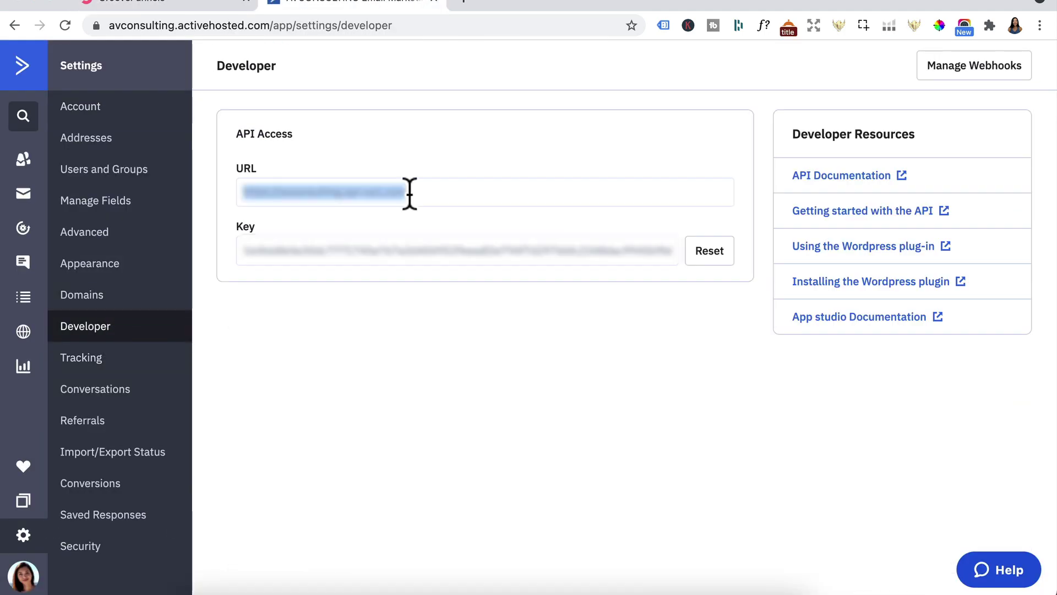
pyautogui.click(201, 8)
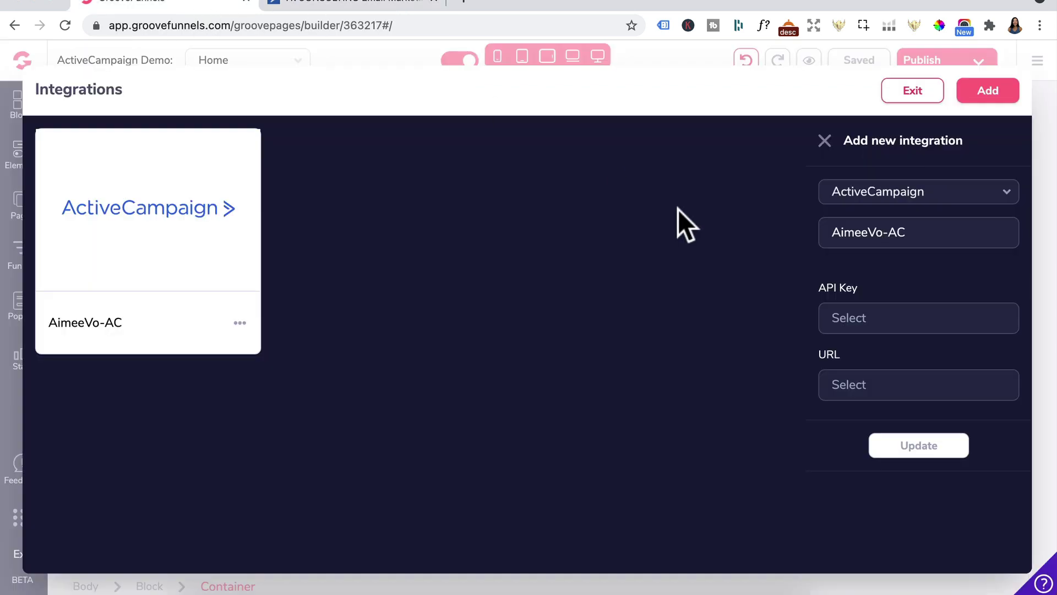
pyautogui.click(843, 385)
pyautogui.hotkey('ctrl', 'v')
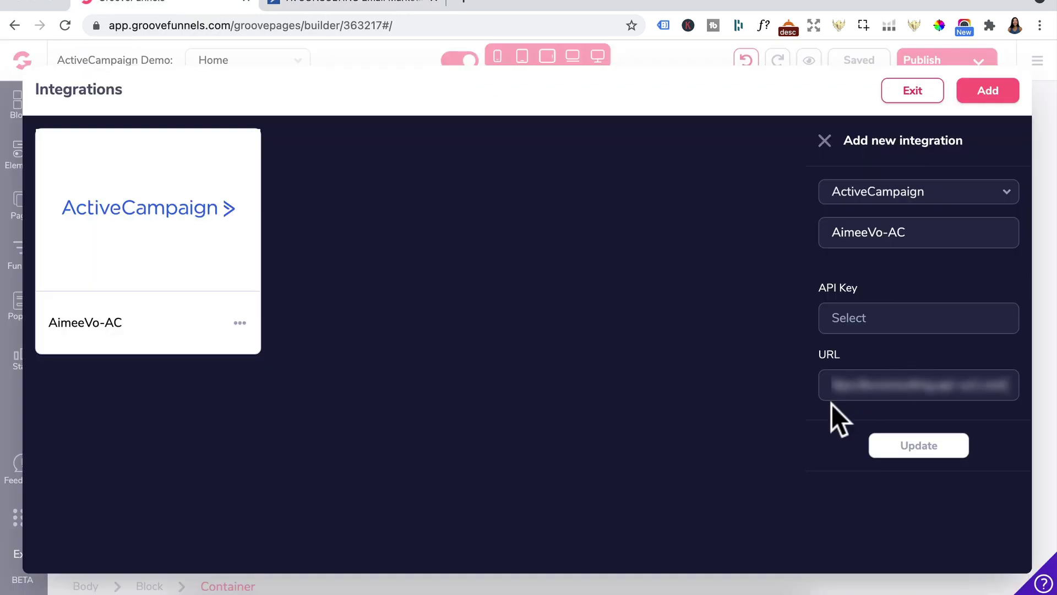
# - Copy the API key from ActiveCampaign's developer settings into the integration's API Key field, and exit the integrations without updating
pyautogui.click(391, 5)
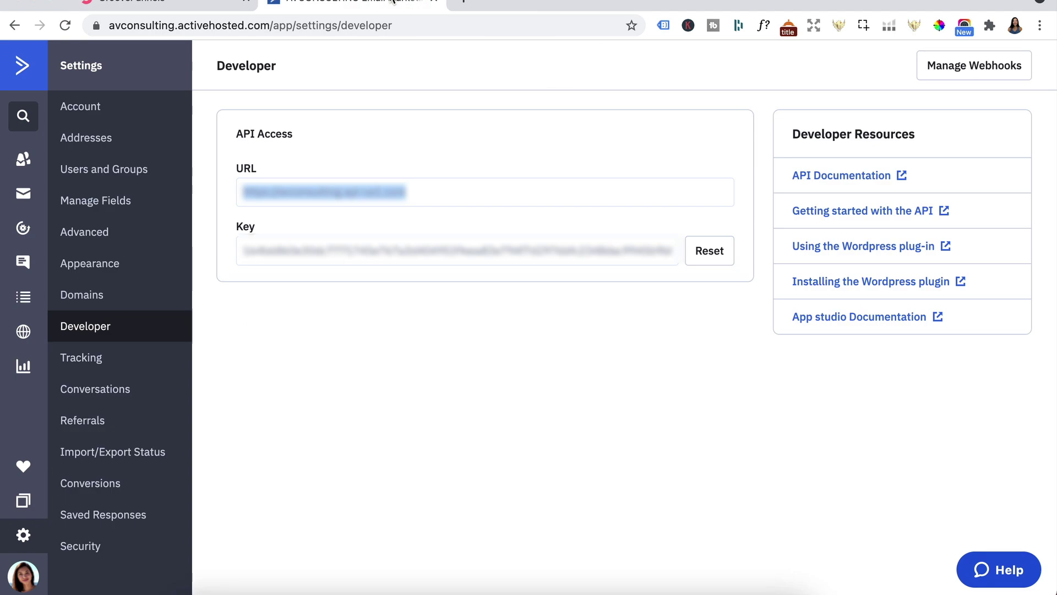
pyautogui.click(405, 245)
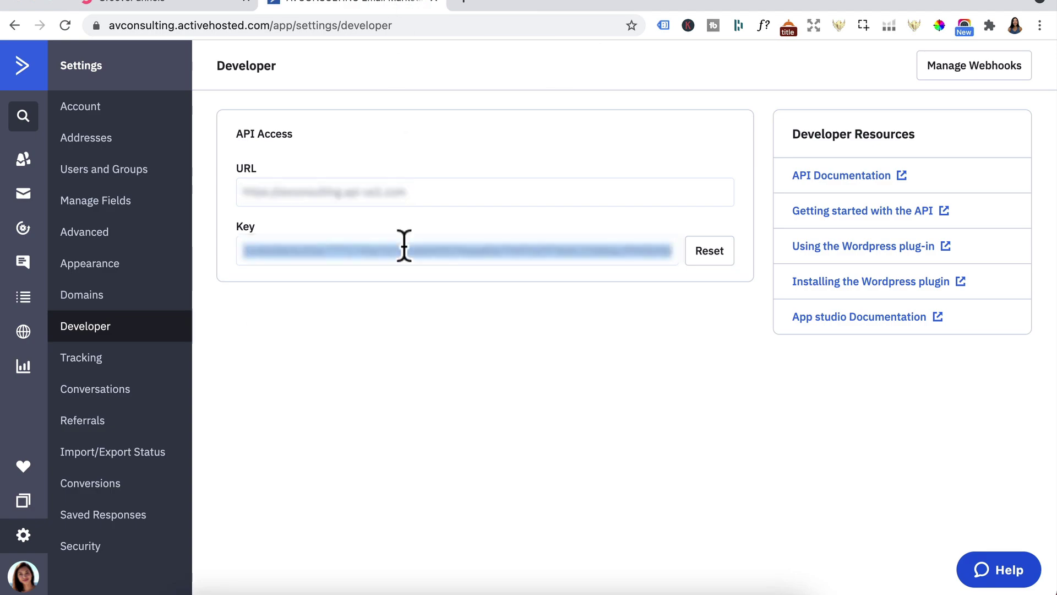
pyautogui.click(170, 5)
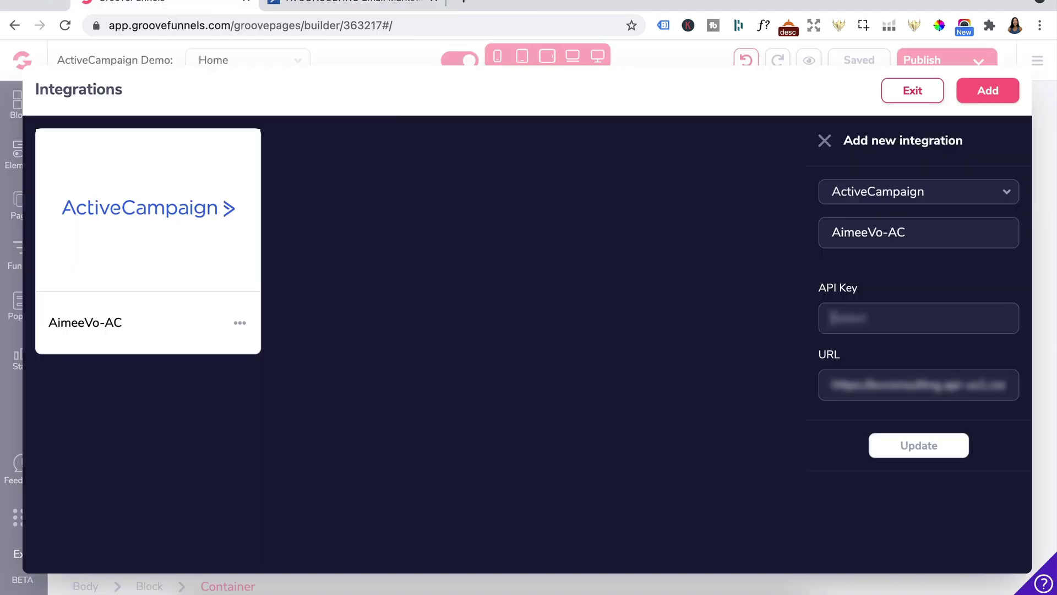
pyautogui.press('super+v')
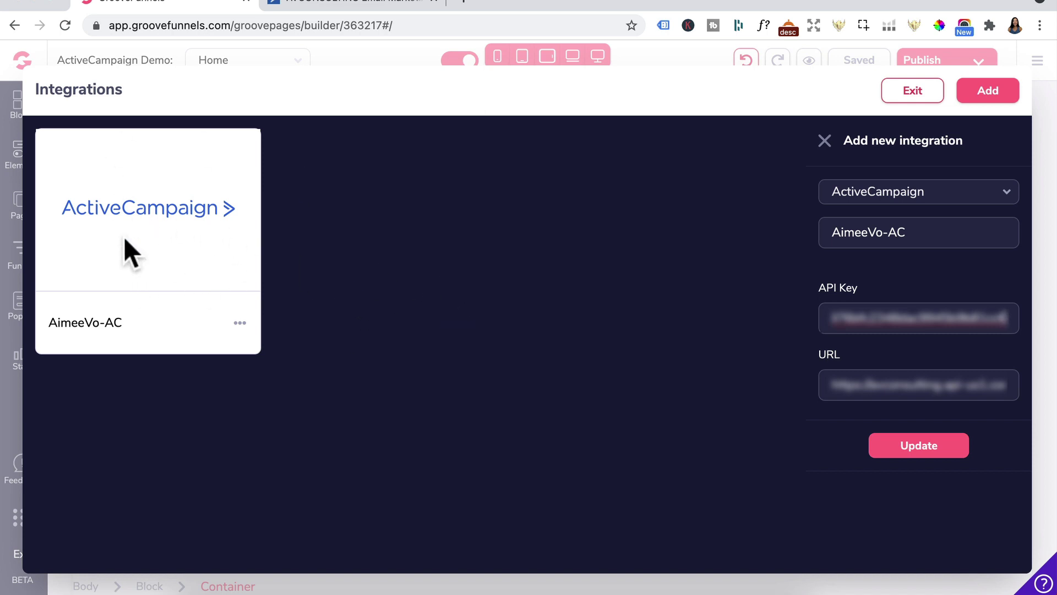
pyautogui.click(913, 93)
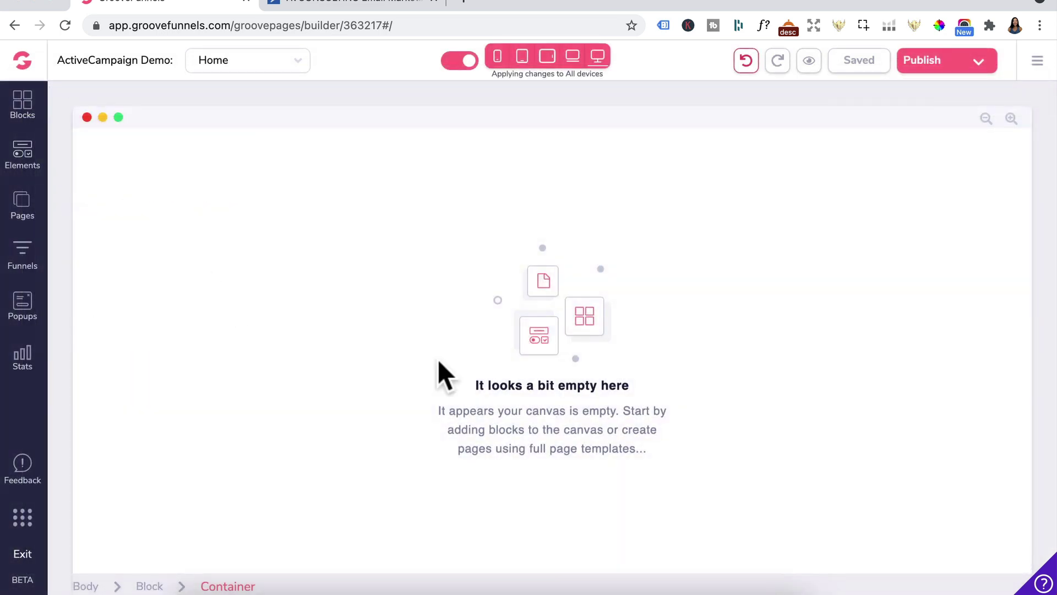
# - Create a new funnel from the blank template and add a blank page to it
pyautogui.click(28, 263)
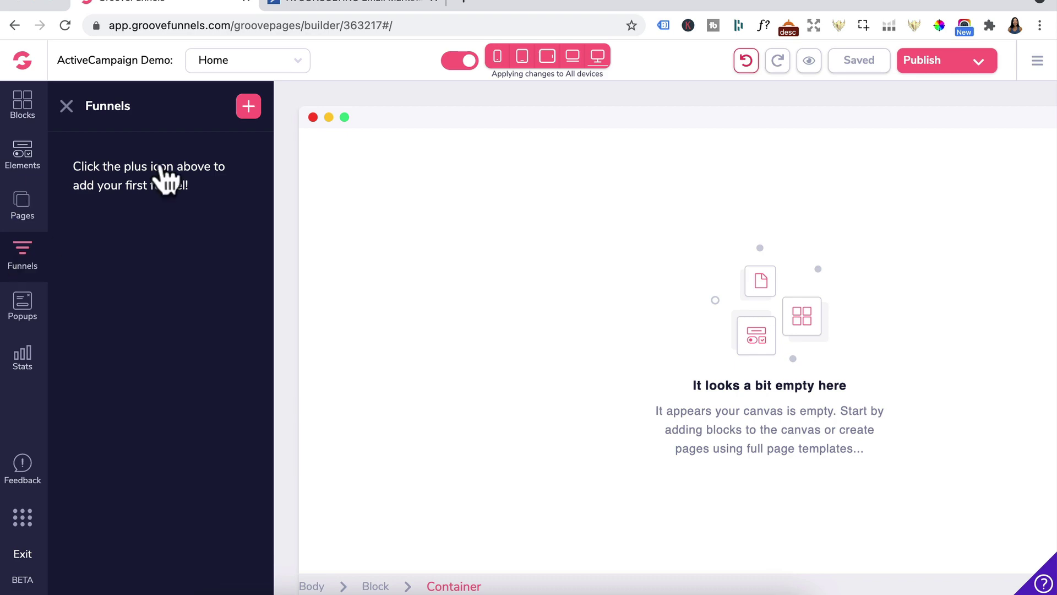
pyautogui.click(248, 106)
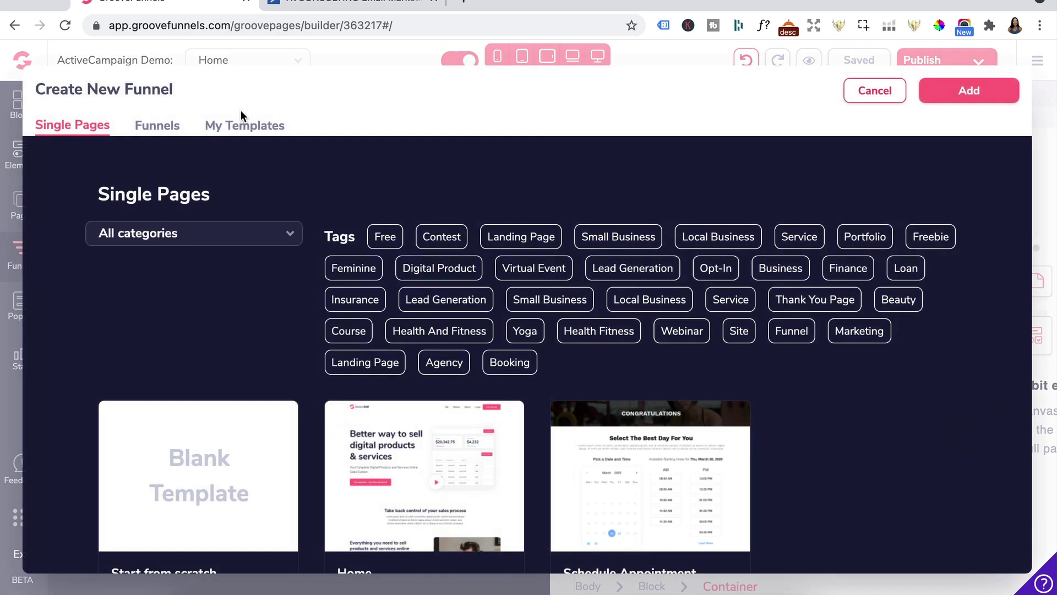
pyautogui.click(196, 474)
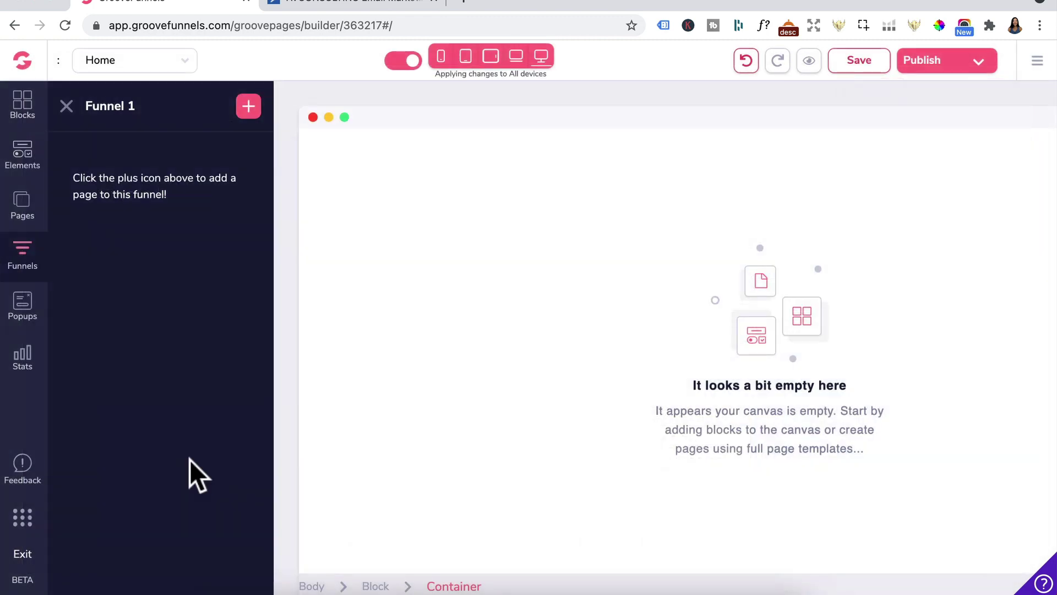
pyautogui.click(248, 106)
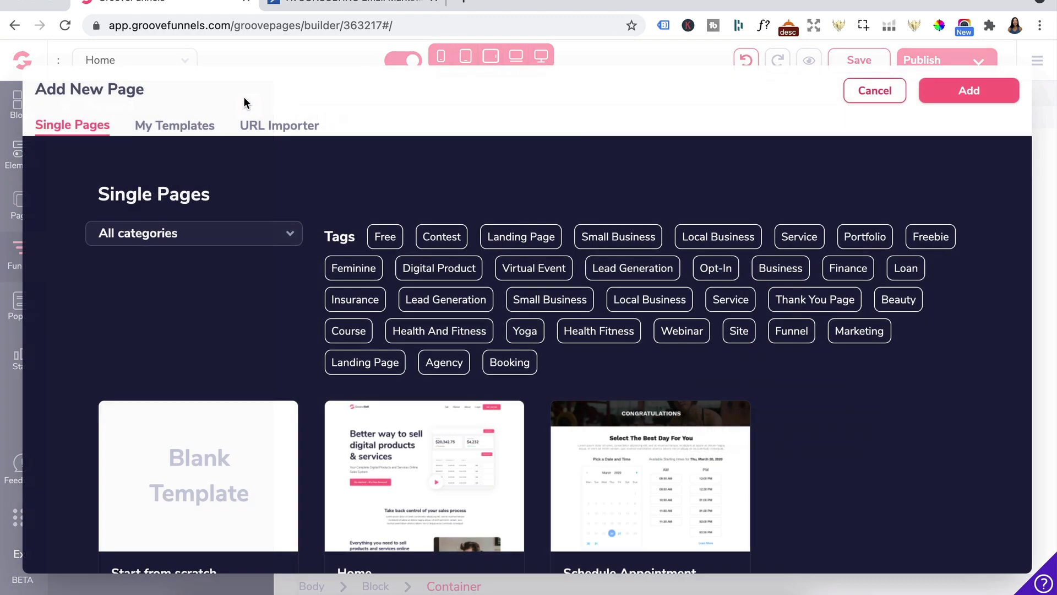
pyautogui.click(220, 489)
# - Set the funnel page's name to Optin, its URL to optin and its title to Free Checklist, and save the page settings
pyautogui.click(239, 178)
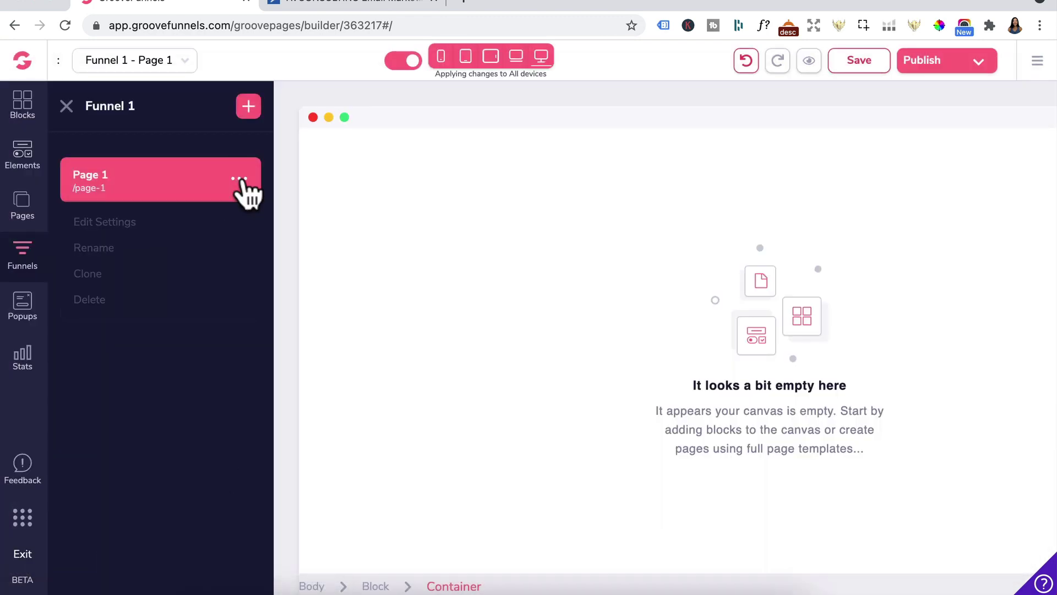
pyautogui.click(117, 223)
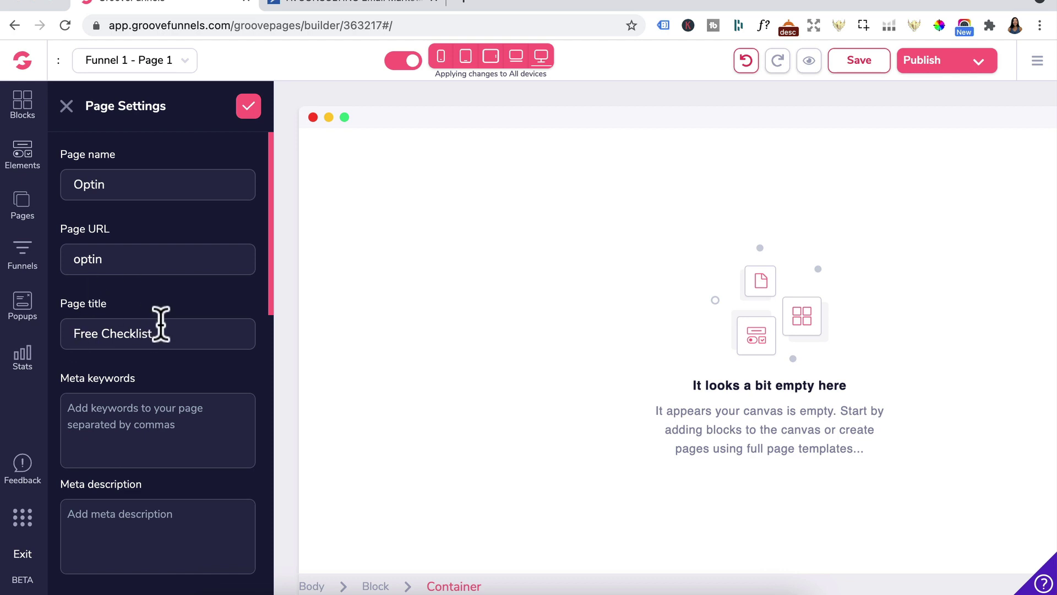
pyautogui.click(249, 108)
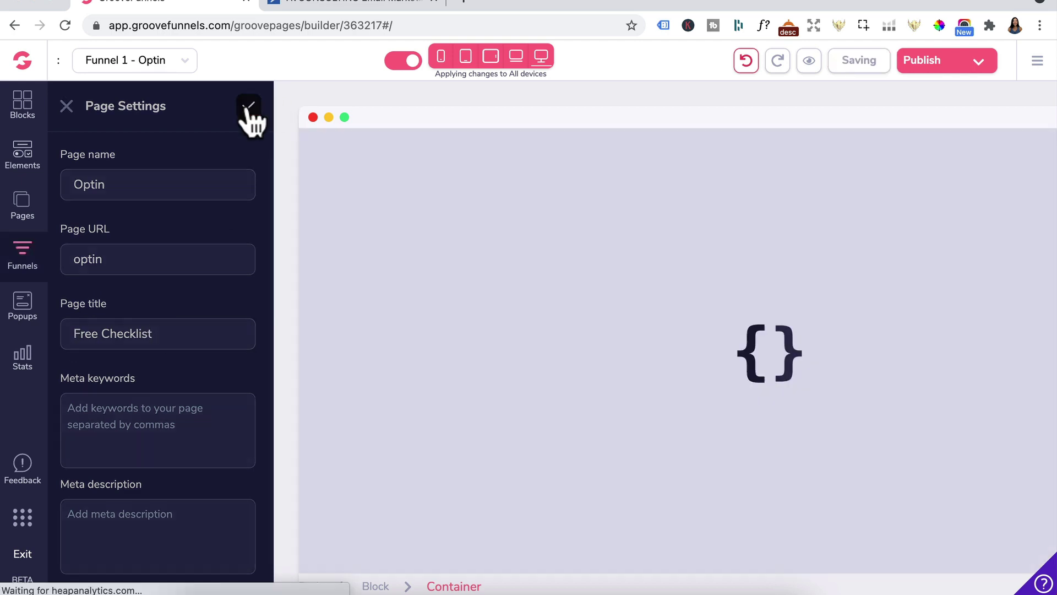
# - Add an Empty container wireframe block to the Optin page and place a 1 Column layout inside it
pyautogui.click(27, 105)
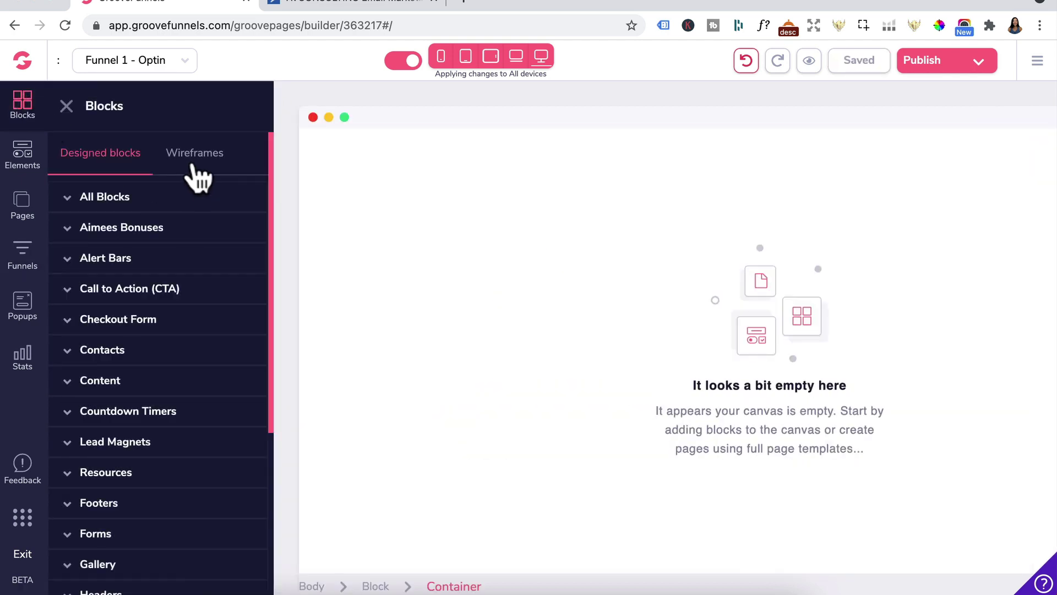
pyautogui.click(194, 165)
pyautogui.click(114, 238)
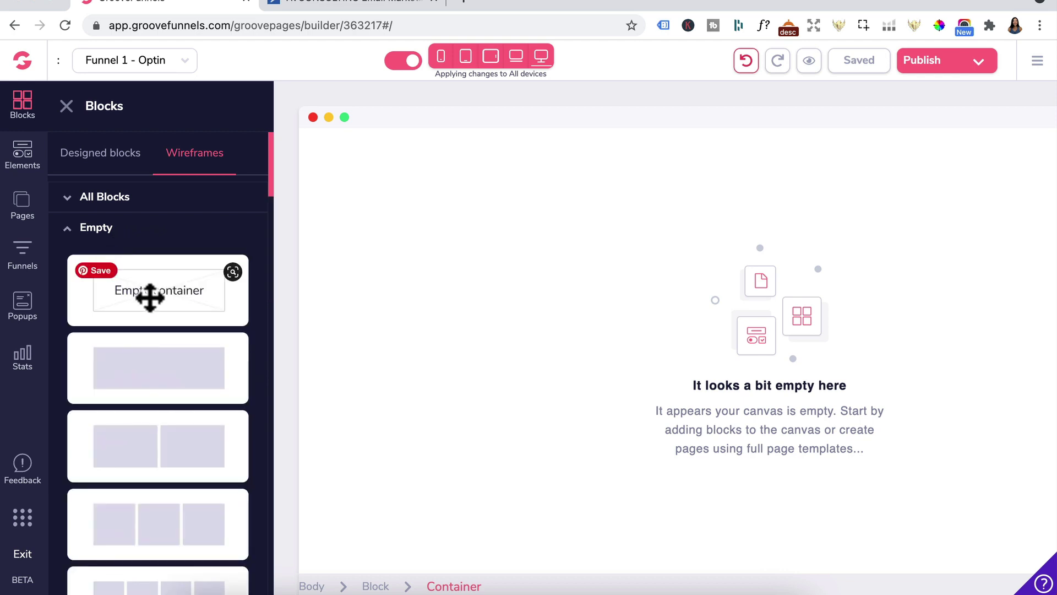
pyautogui.moveTo(149, 298); pyautogui.dragTo(337, 226)
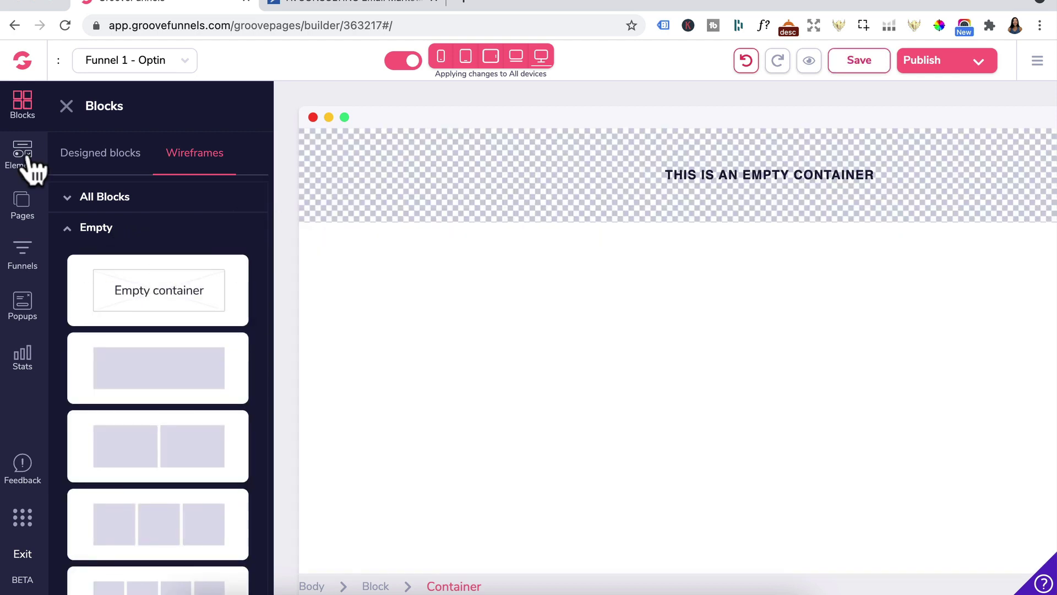
pyautogui.click(28, 164)
pyautogui.moveTo(91, 209); pyautogui.dragTo(563, 178)
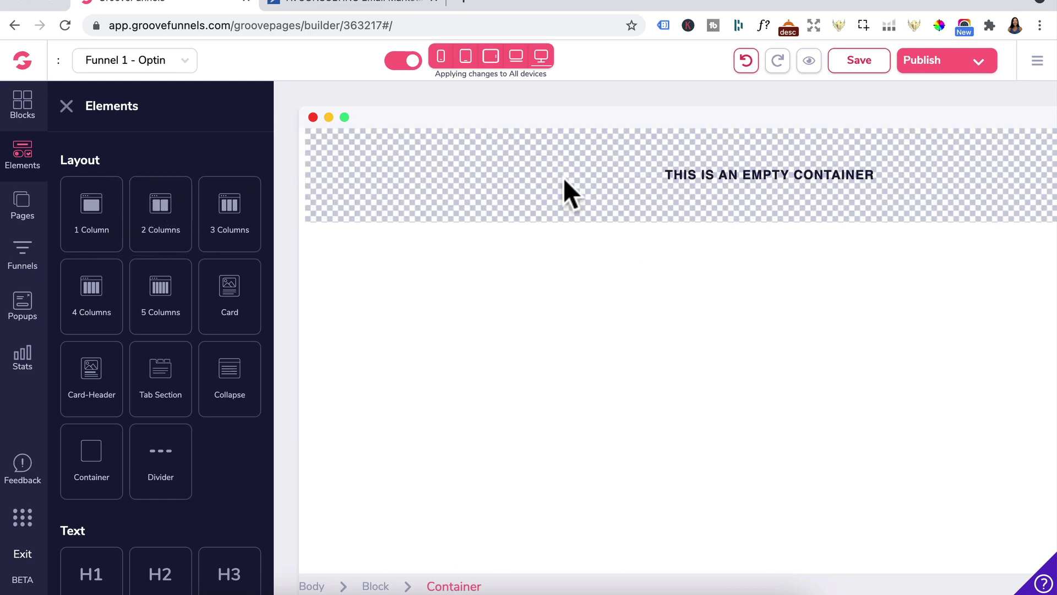
# - Set the padding of the layout-1 column to 35 on all four sides
pyautogui.click(490, 172)
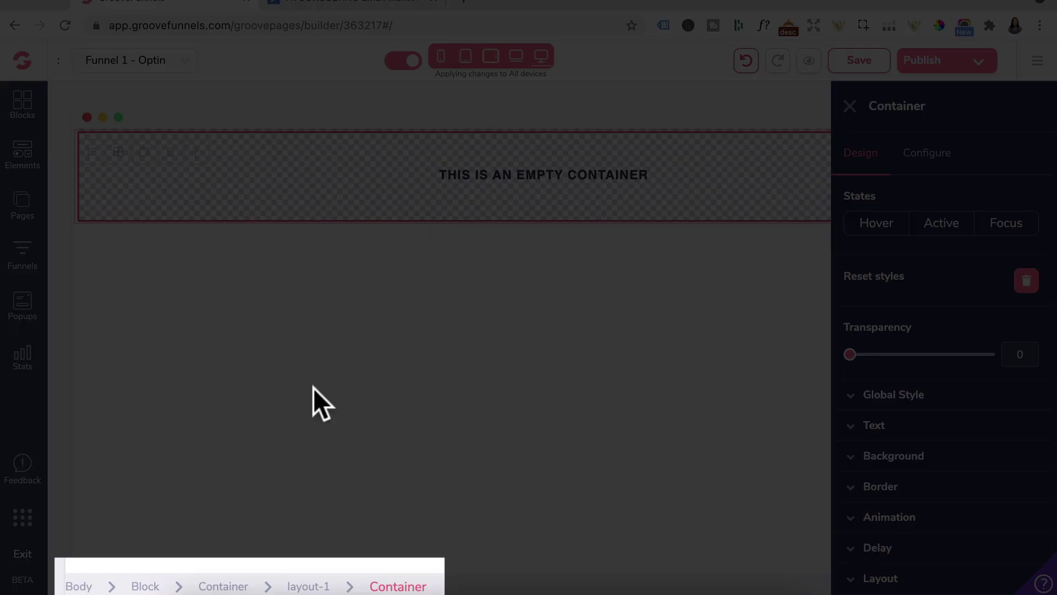
pyautogui.click(313, 586)
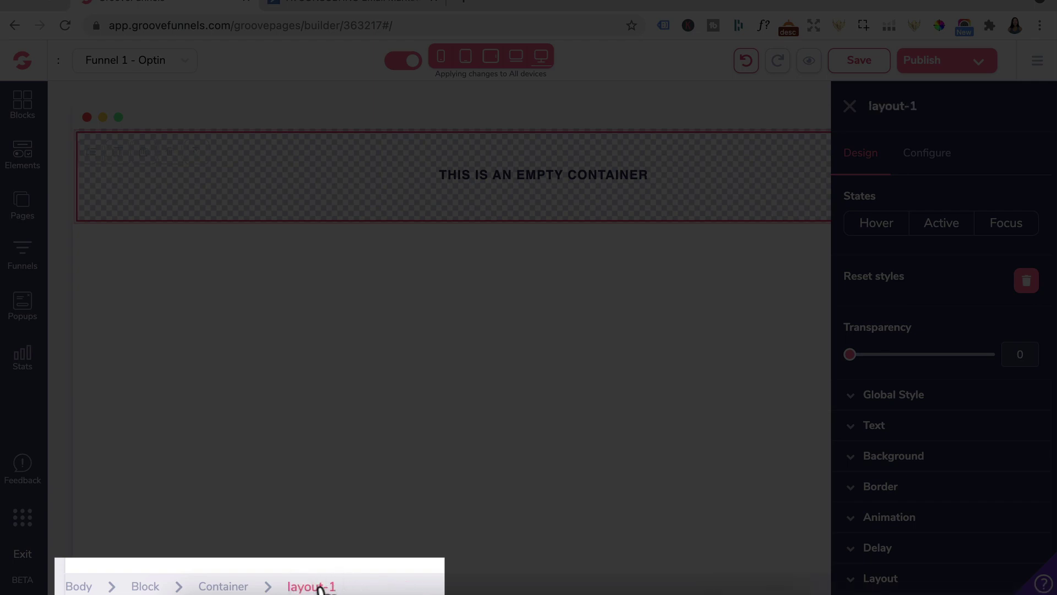
pyautogui.click(543, 520)
pyautogui.scroll(-5, 980, 457)
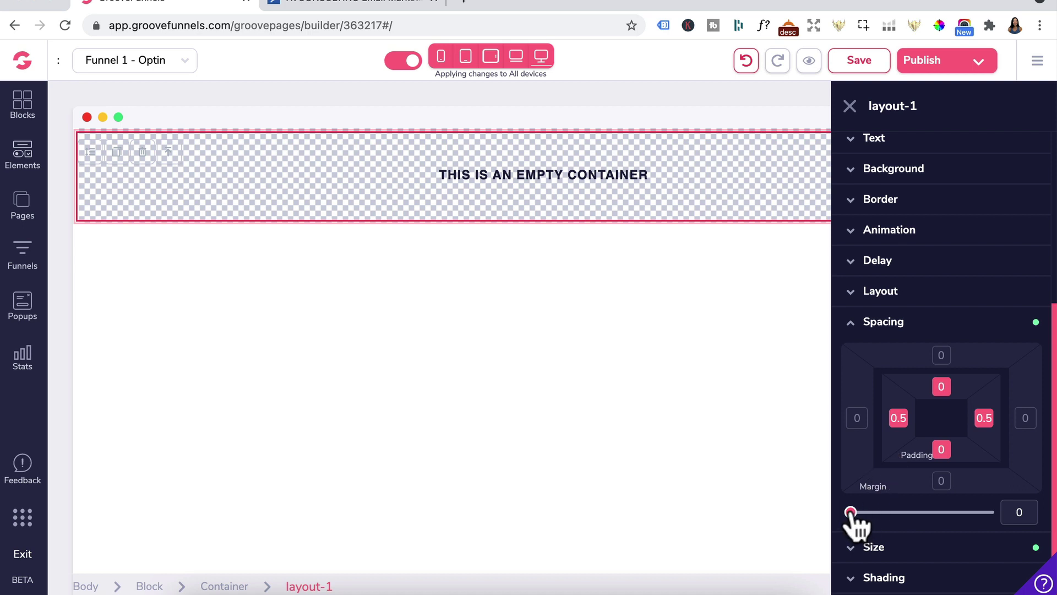
pyautogui.moveTo(854, 514); pyautogui.dragTo(904, 521)
# - Set the width of the layout-1 column to 7, relative to its parent
pyautogui.scroll(-1, 914, 546)
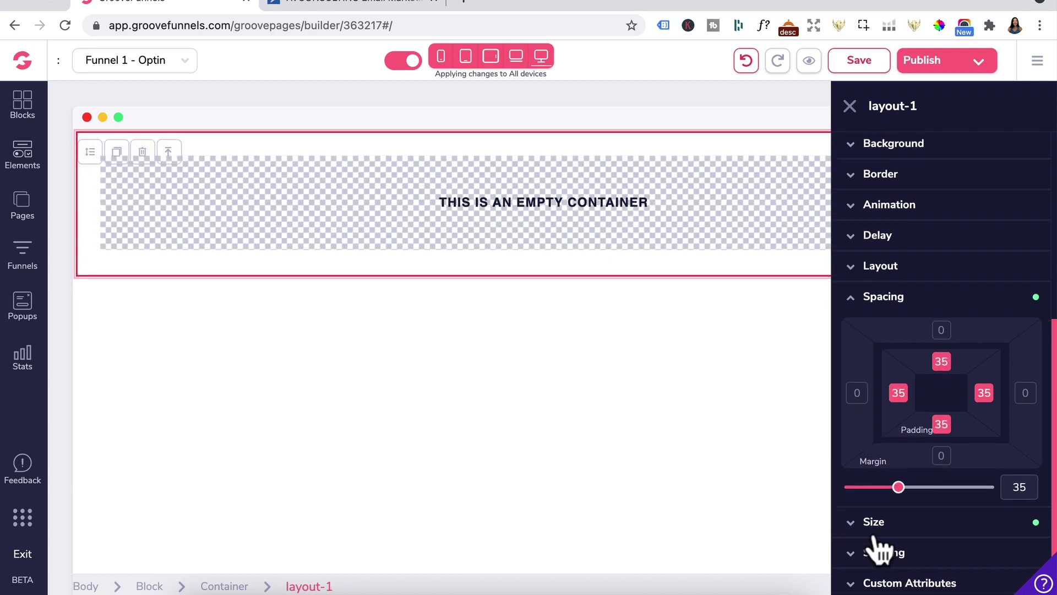
pyautogui.click(881, 520)
pyautogui.scroll(-4, 884, 532)
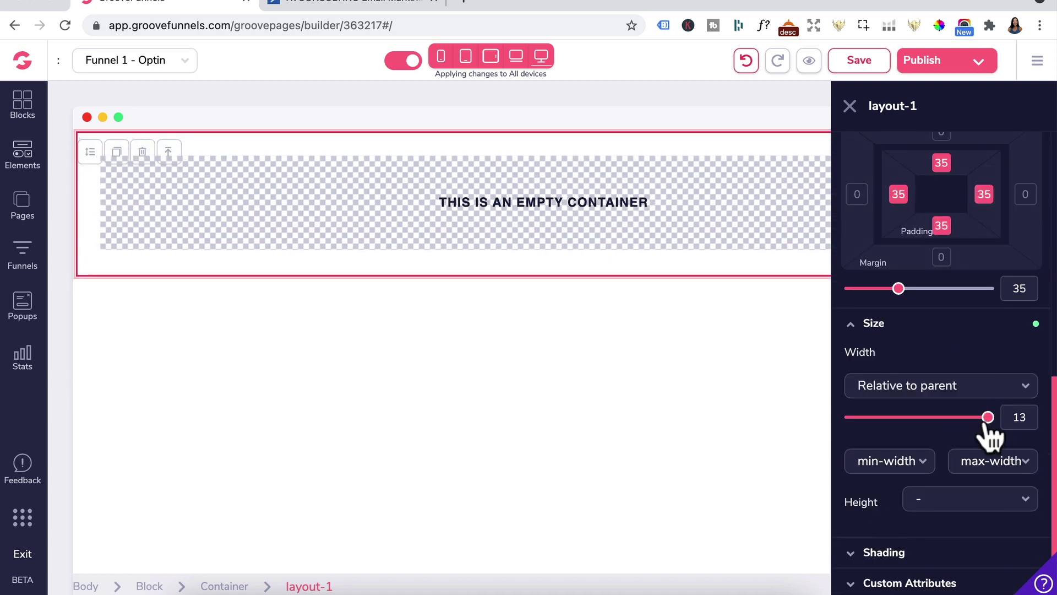
pyautogui.moveTo(988, 417); pyautogui.dragTo(925, 419)
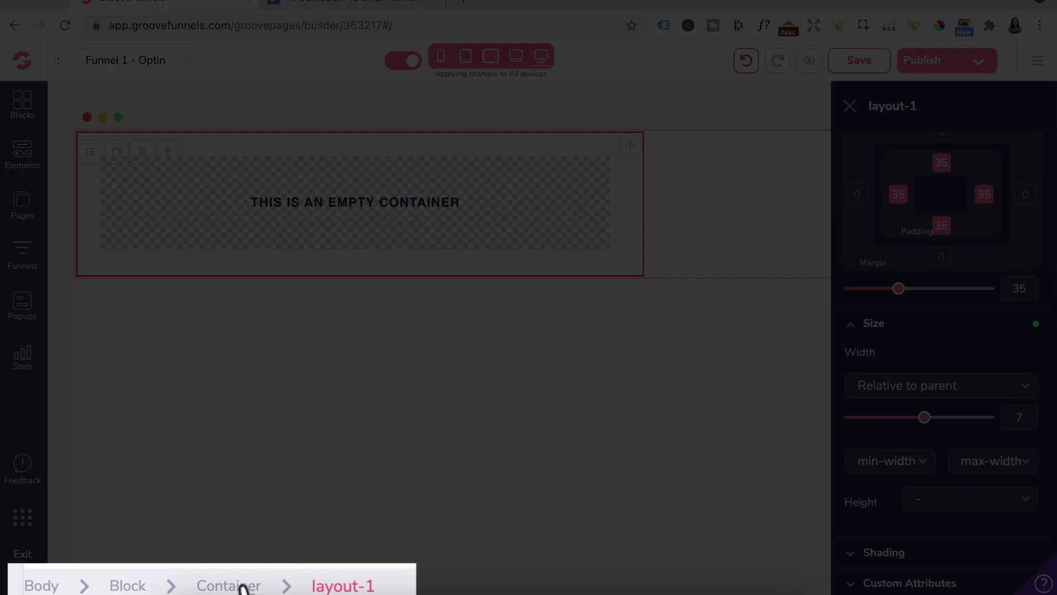
# - Set the outer Container's layout direction to Vertical and centre its contents on both the primary and secondary axes
pyautogui.click(242, 587)
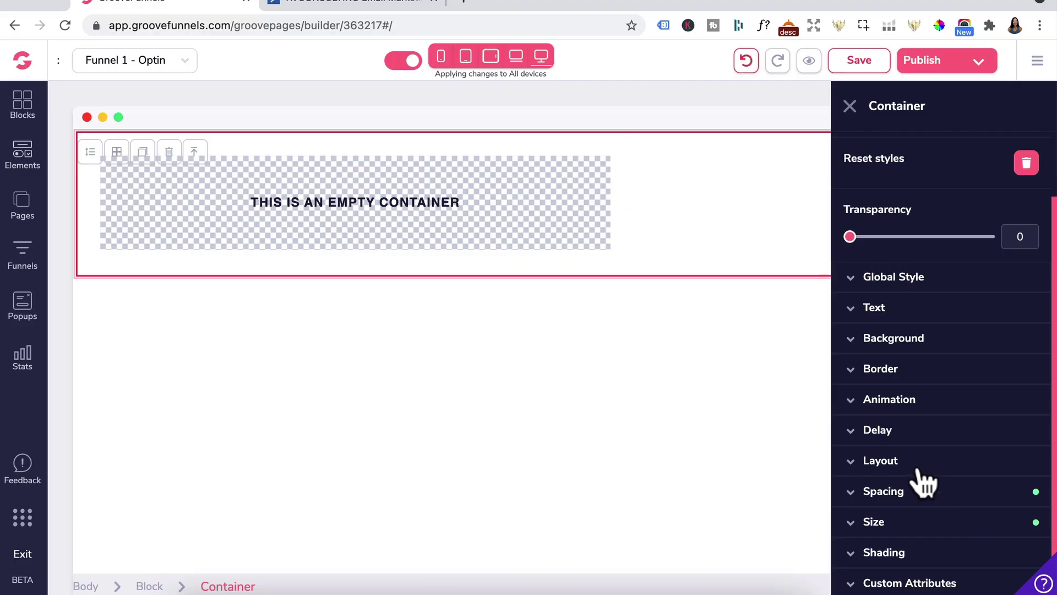
pyautogui.click(917, 471)
pyautogui.scroll(-5, 923, 493)
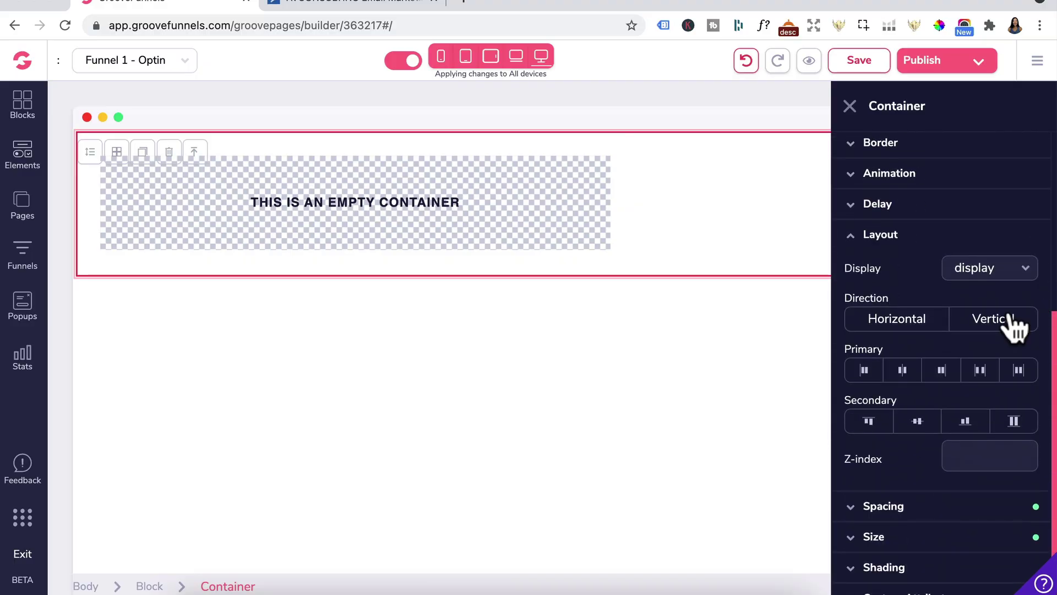
pyautogui.click(957, 326)
pyautogui.click(906, 374)
pyautogui.click(921, 429)
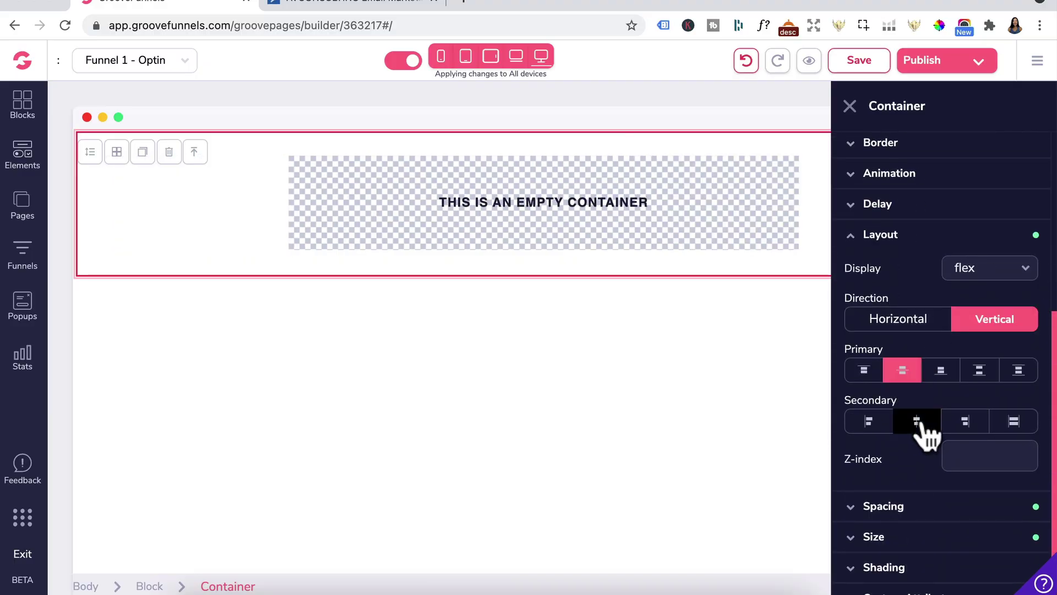
pyautogui.click(849, 106)
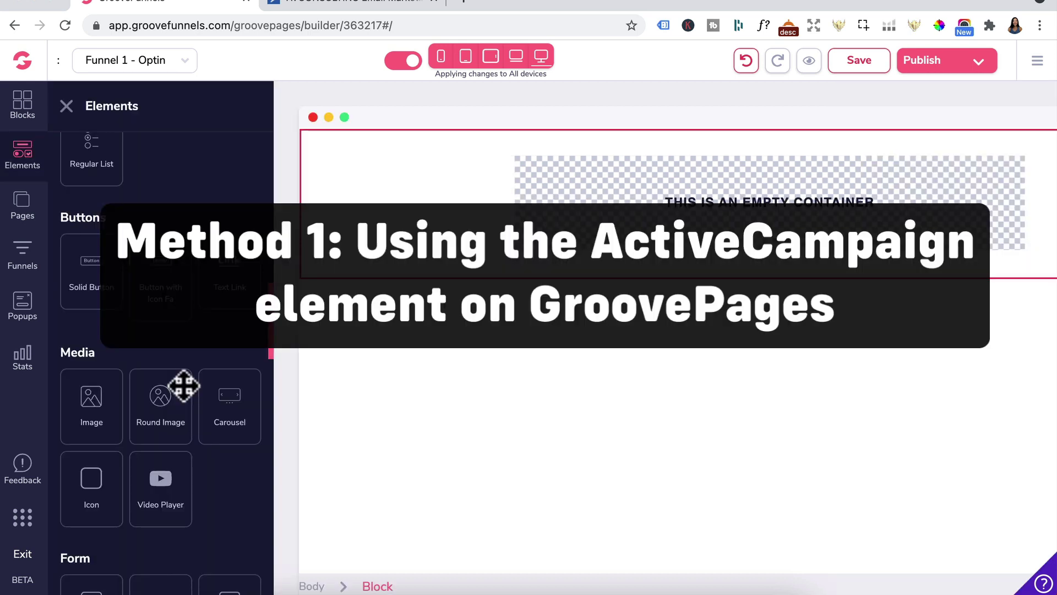
# - Add the ActiveCampaign form element to the empty container on the Optin page
pyautogui.scroll(-10, 184, 386)
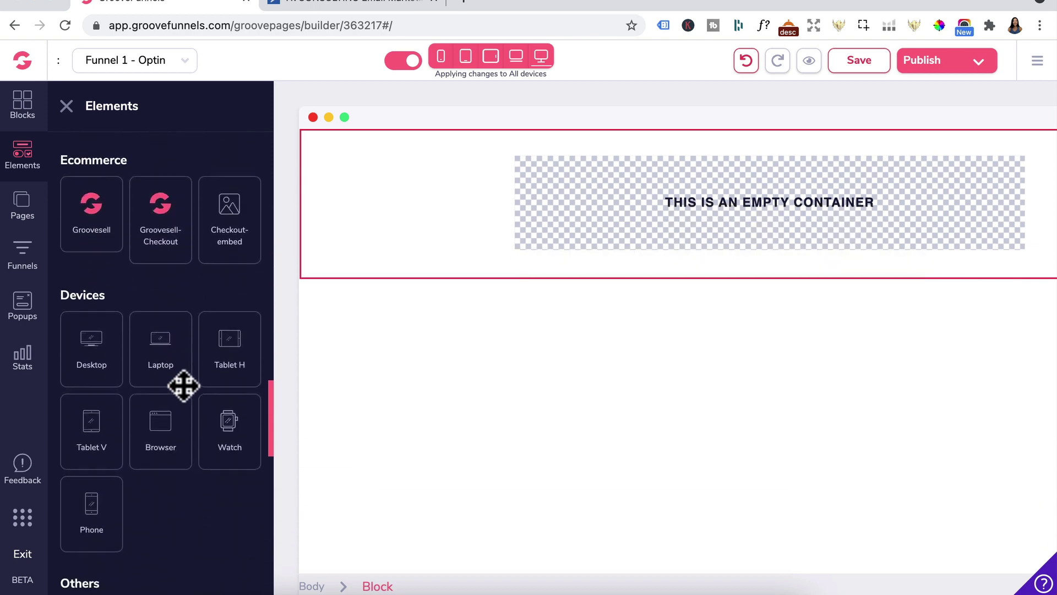
pyautogui.scroll(-6, 90, 151)
pyautogui.scroll(-4, 229, 355)
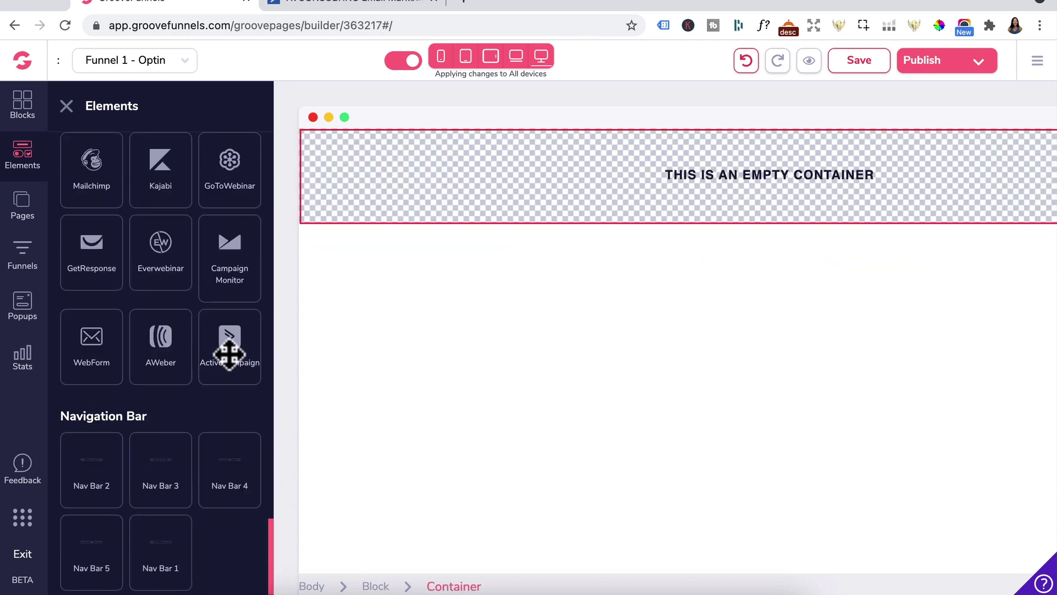
pyautogui.moveTo(229, 355); pyautogui.dragTo(515, 224)
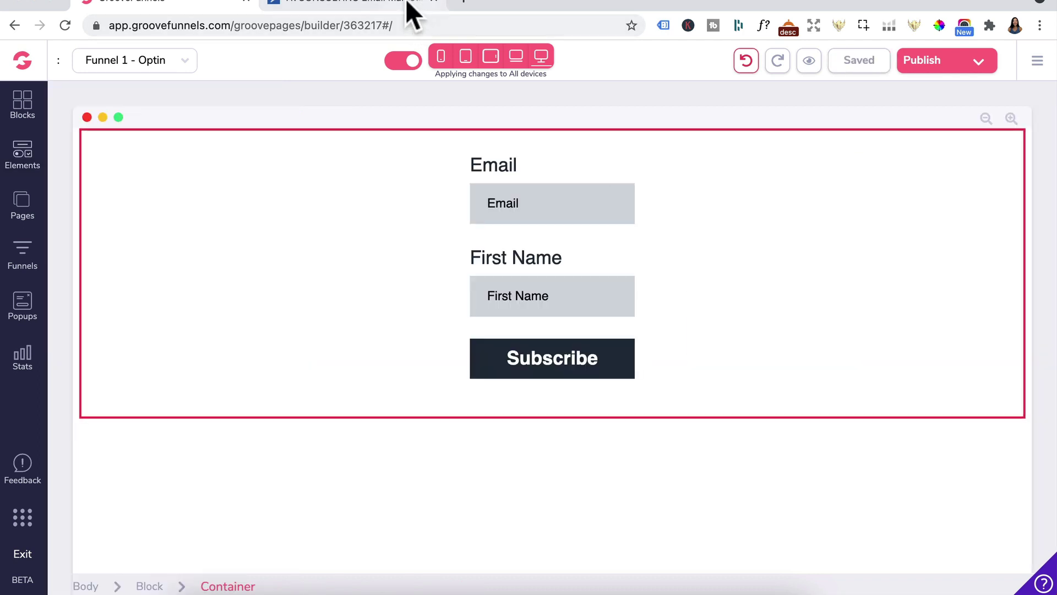
pyautogui.click(408, 4)
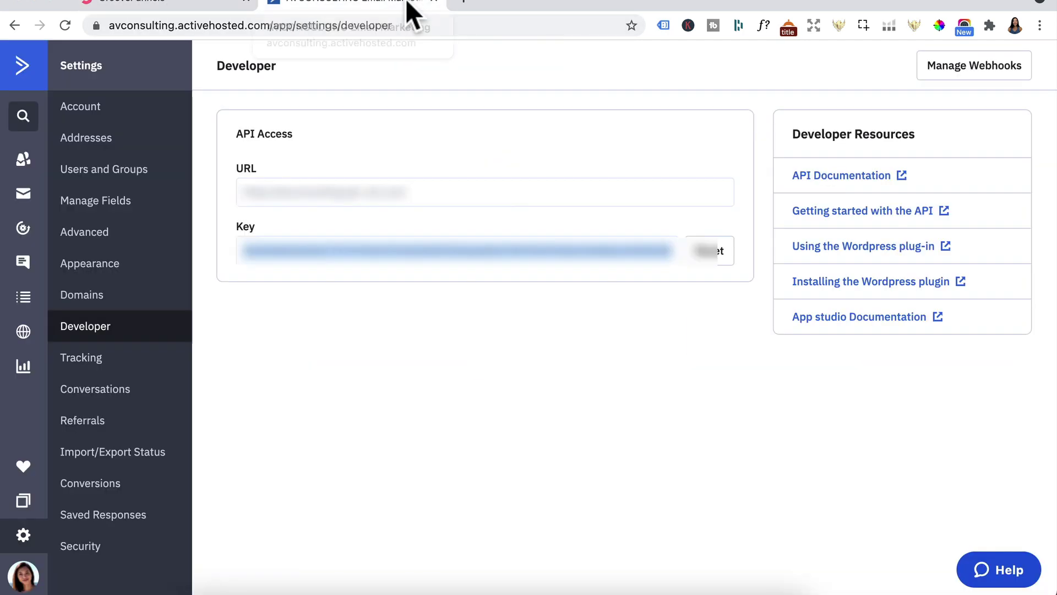
pyautogui.click(26, 296)
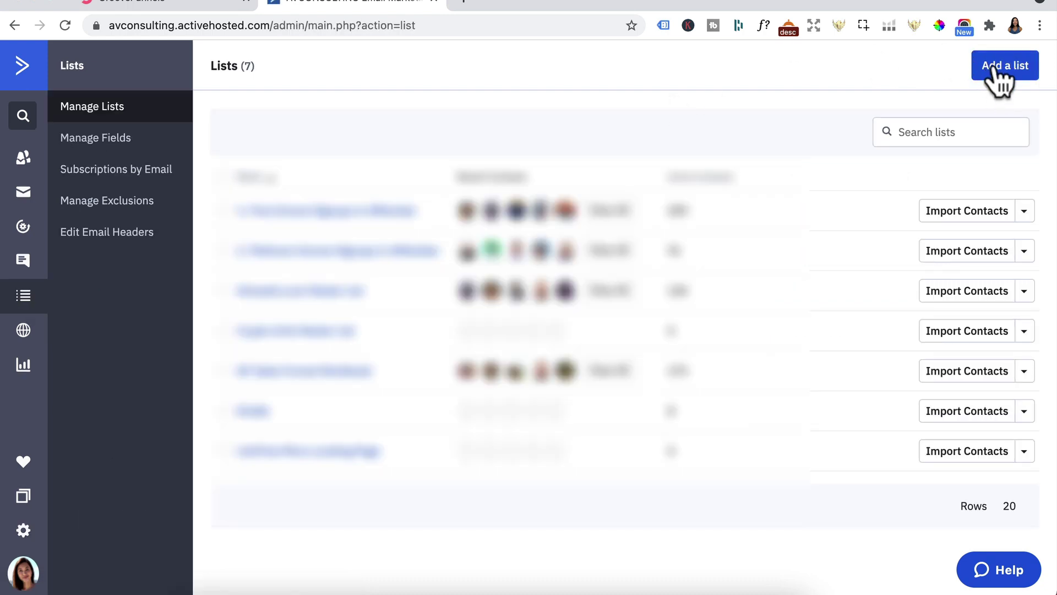
pyautogui.click(997, 65)
pyautogui.click(403, 160)
pyautogui.write('Test Groove')
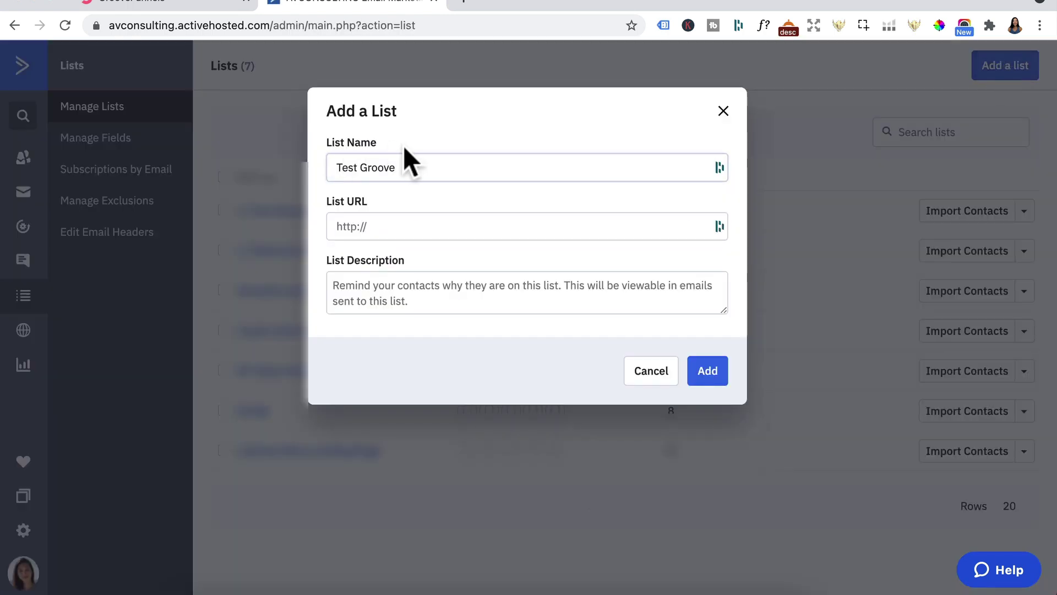
pyautogui.click(414, 218)
pyautogui.write('https://aimeevo.com')
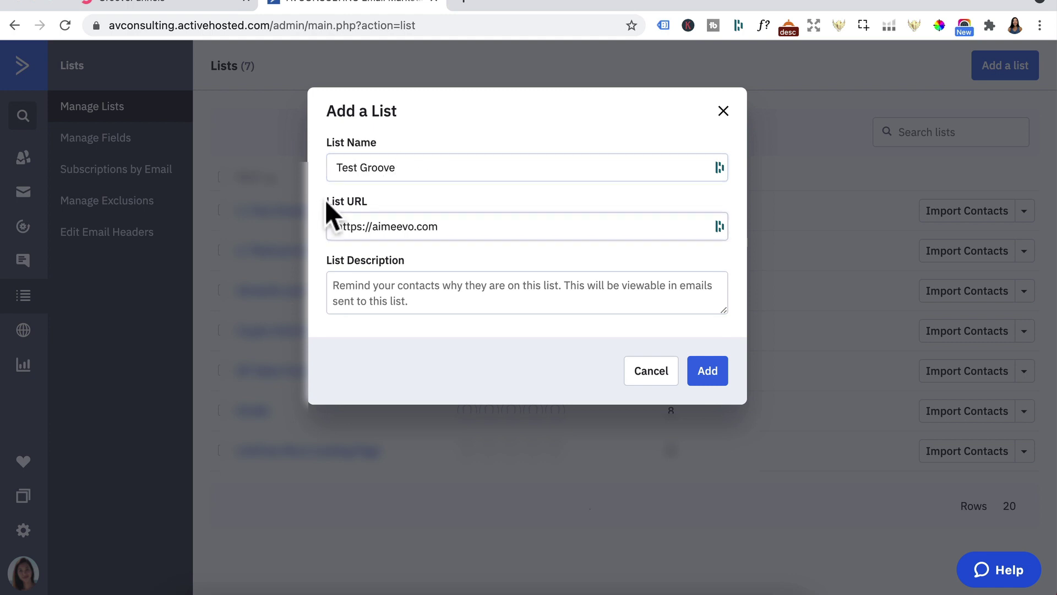
# - Describe the list as "You are receiving this email because you subscribed to our newsletter, opted into bonuses, training or purchased our products and services." and add it
pyautogui.click(338, 280)
pyautogui.write('You are receiving this email because you subscribed to our newsletter, opted into bonuses, training or purchased our products and services.')
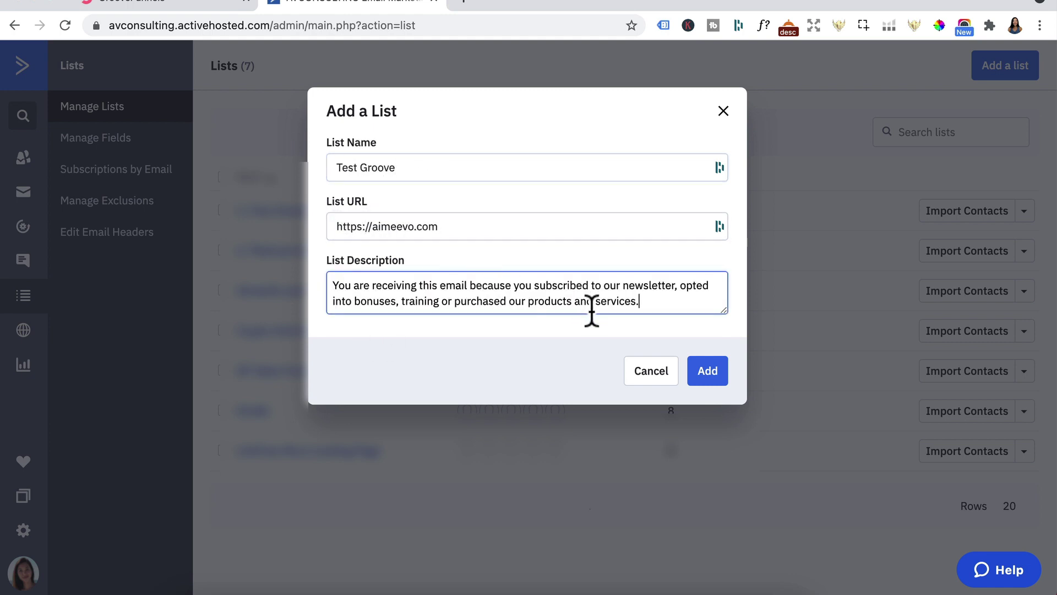
pyautogui.click(712, 369)
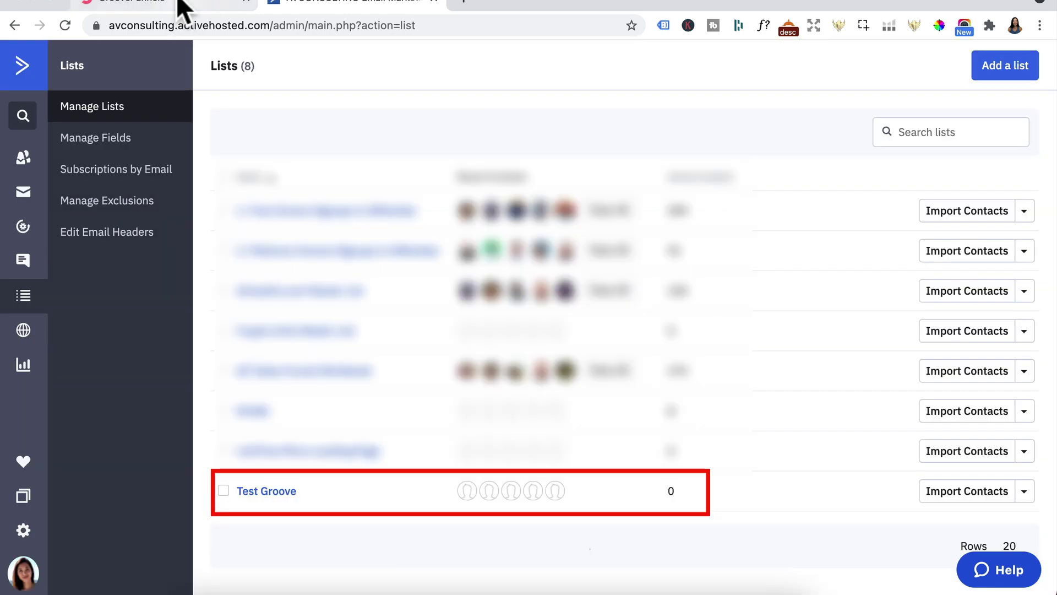
# - Switch back to the GrooveFunnels page builder, restrict changes to the desktop device, and restore applying them to all devices
pyautogui.click(179, 6)
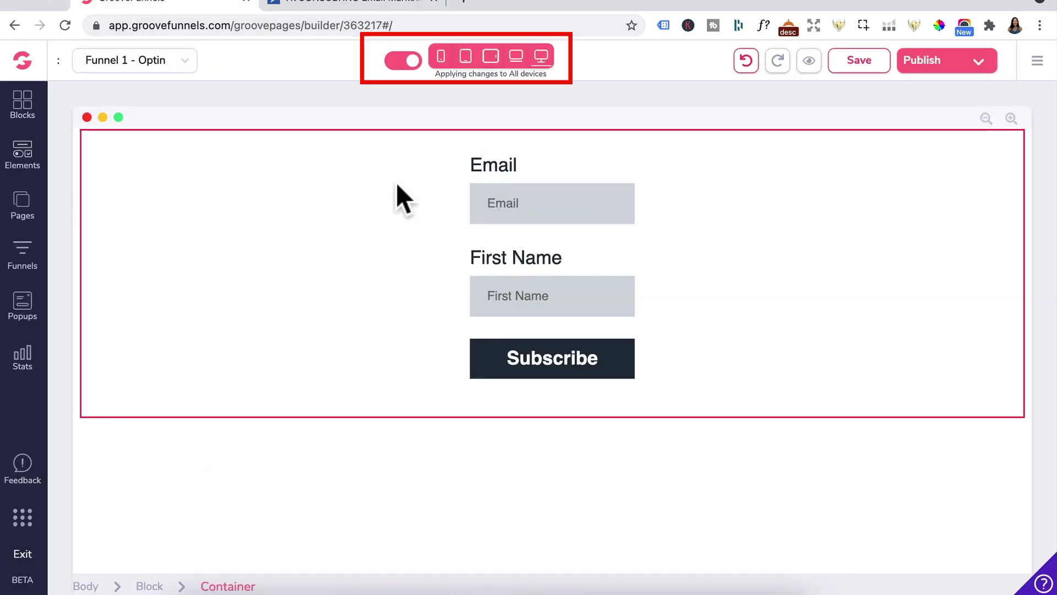
pyautogui.click(510, 198)
pyautogui.click(435, 143)
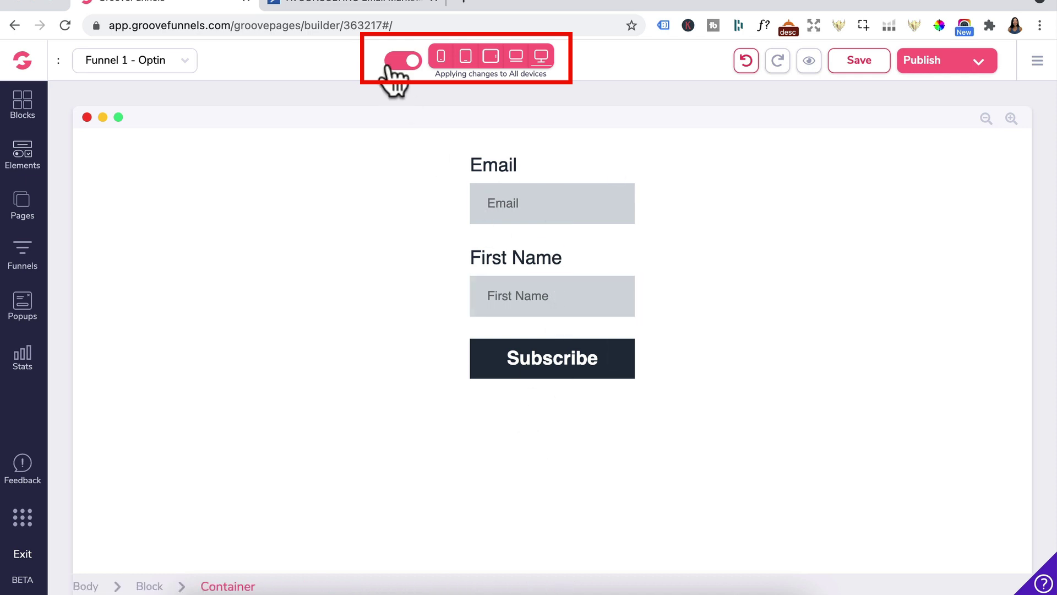
pyautogui.click(391, 63)
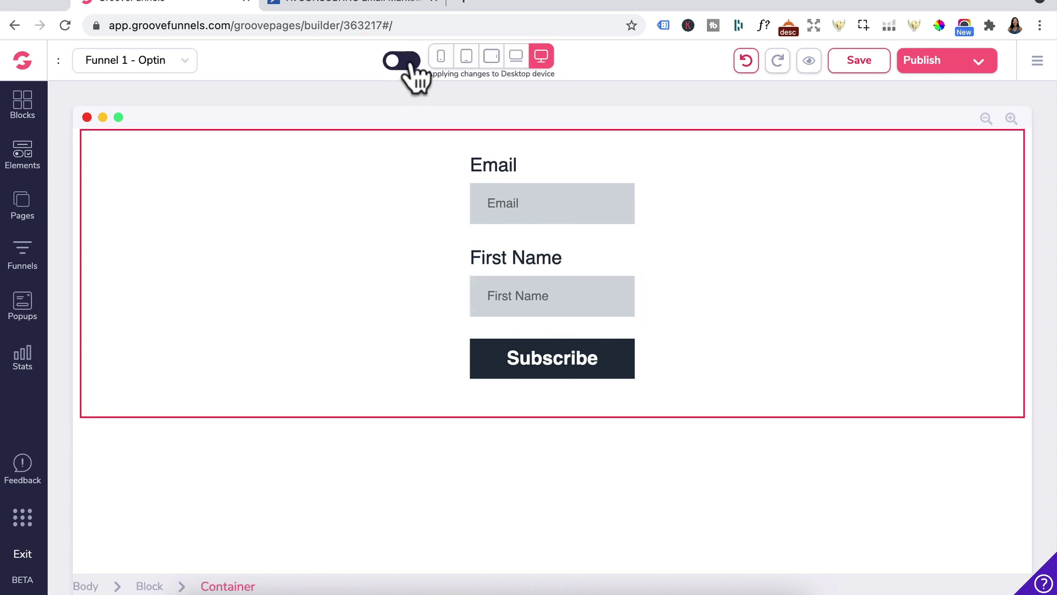
pyautogui.click(404, 61)
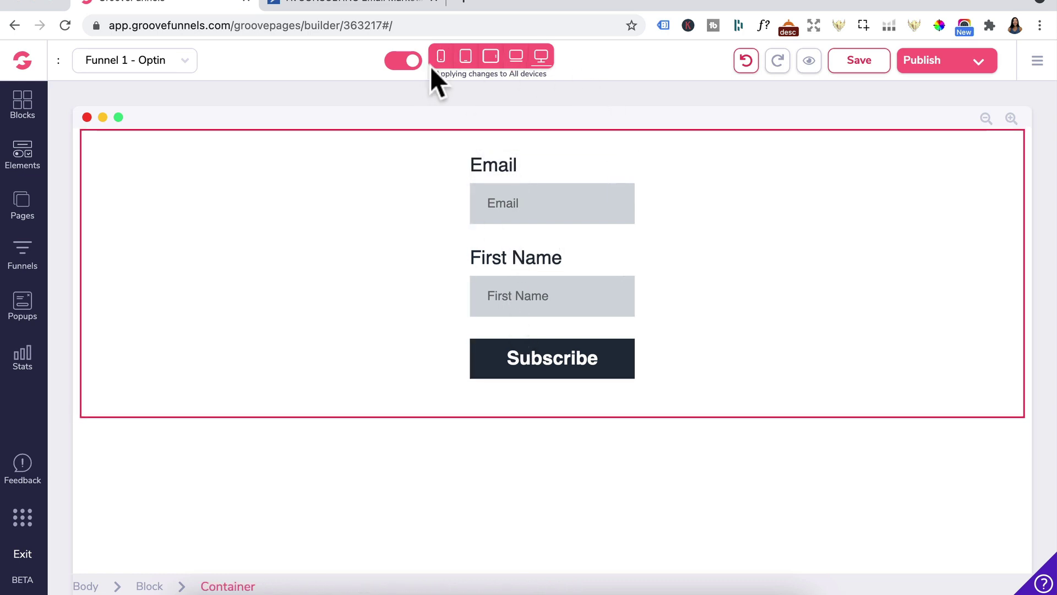
# - Style the Email label above the first form field with text size 4, the Asap font and colour #031730
pyautogui.click(479, 162)
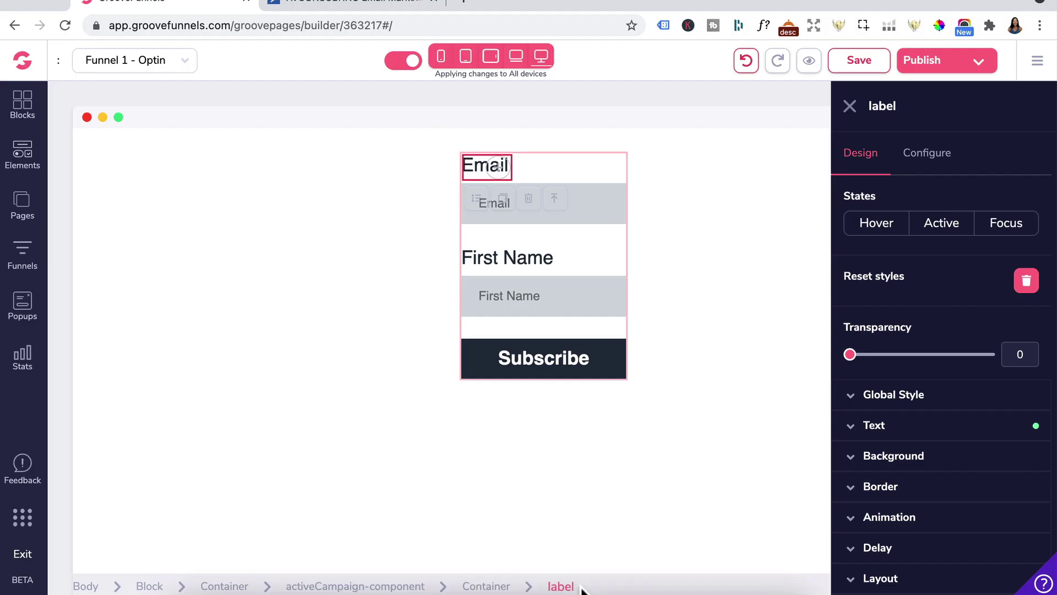
pyautogui.click(895, 429)
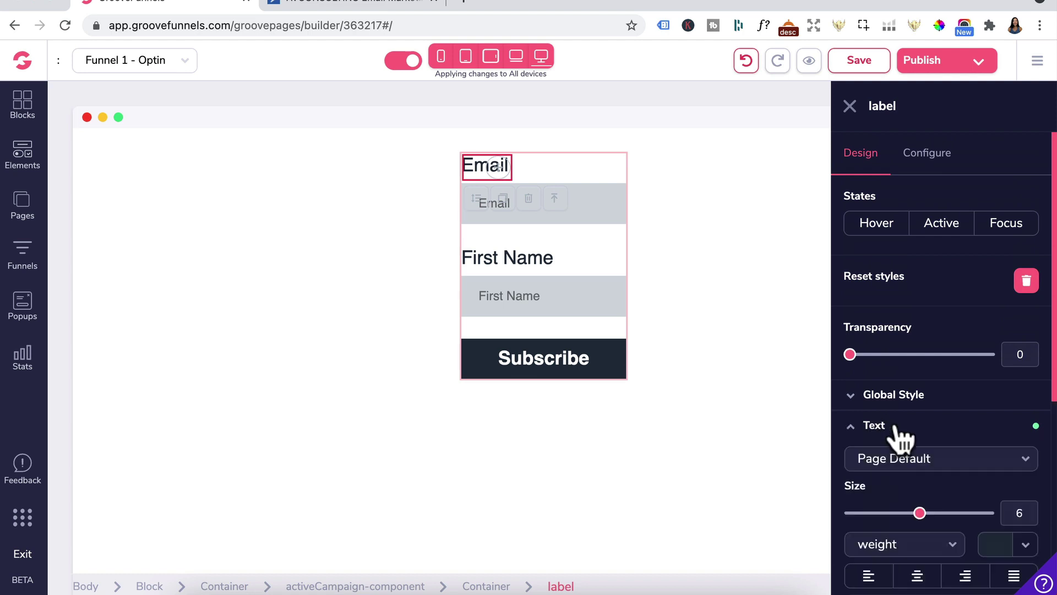
pyautogui.scroll(-5, 900, 440)
pyautogui.moveTo(918, 250); pyautogui.dragTo(896, 251)
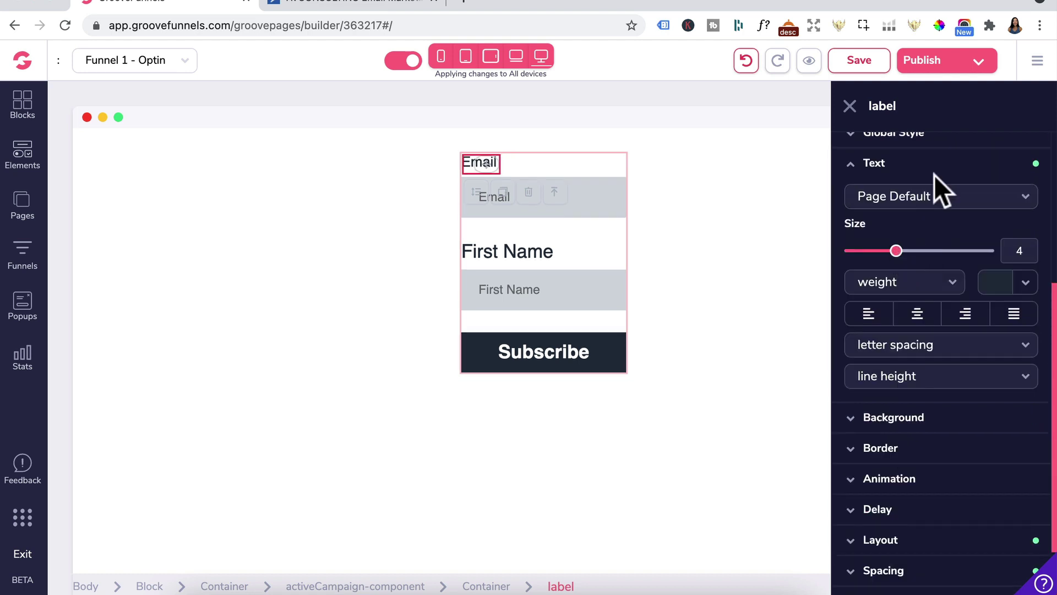
pyautogui.click(939, 198)
pyautogui.click(887, 351)
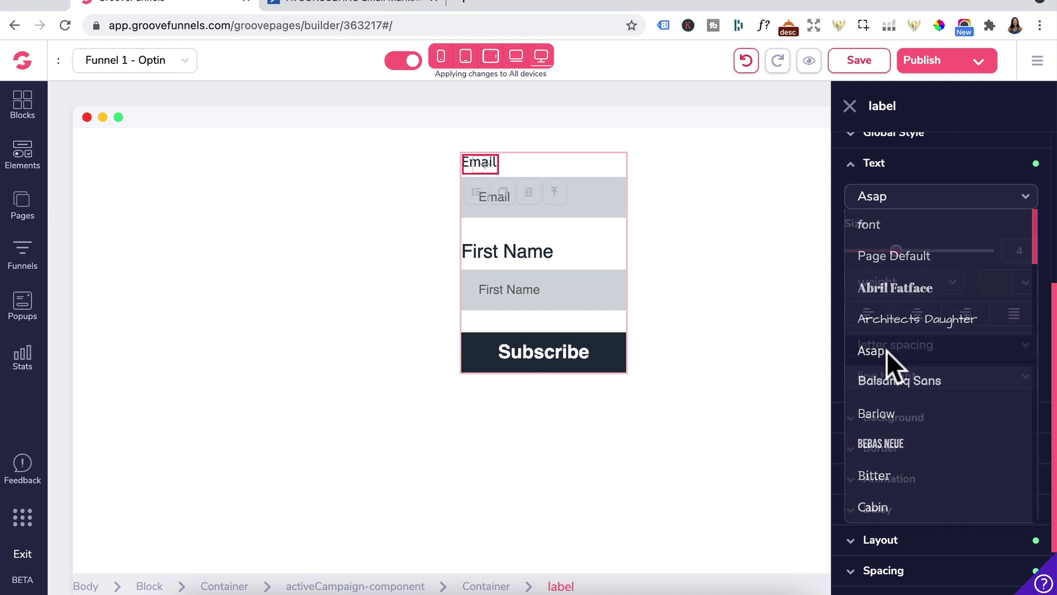
pyautogui.click(995, 285)
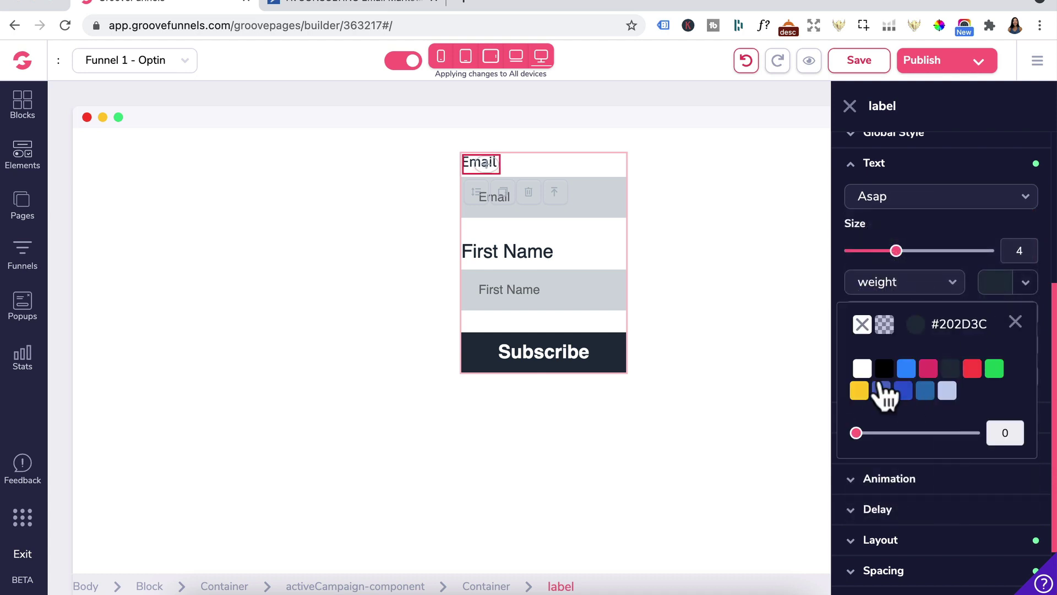
pyautogui.click(907, 390)
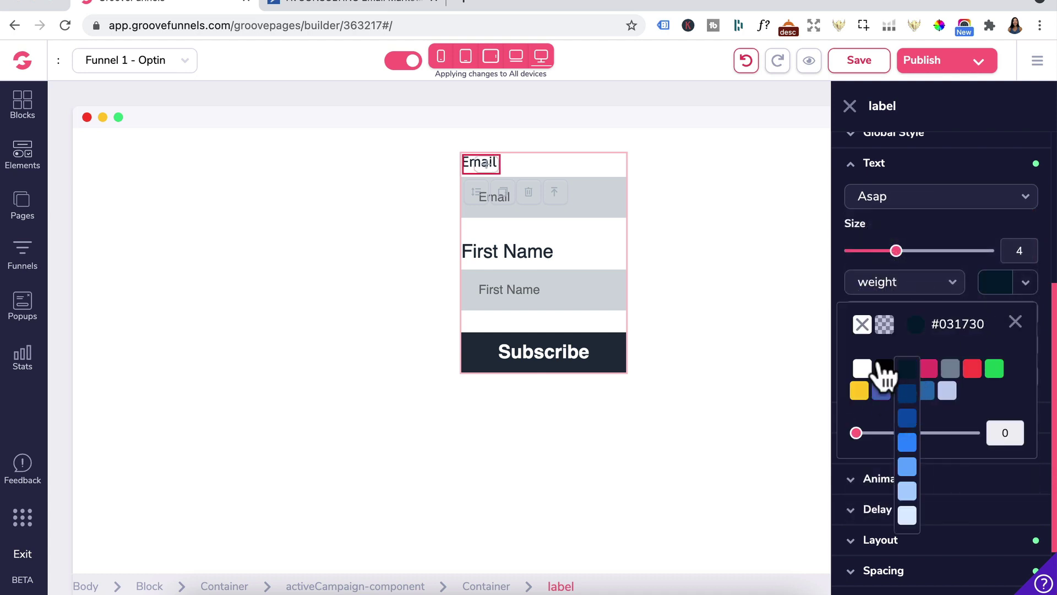
pyautogui.click(850, 106)
# - Delete the Email and First Name labels from the form and move the First Name field above the Email field
pyautogui.click(538, 251)
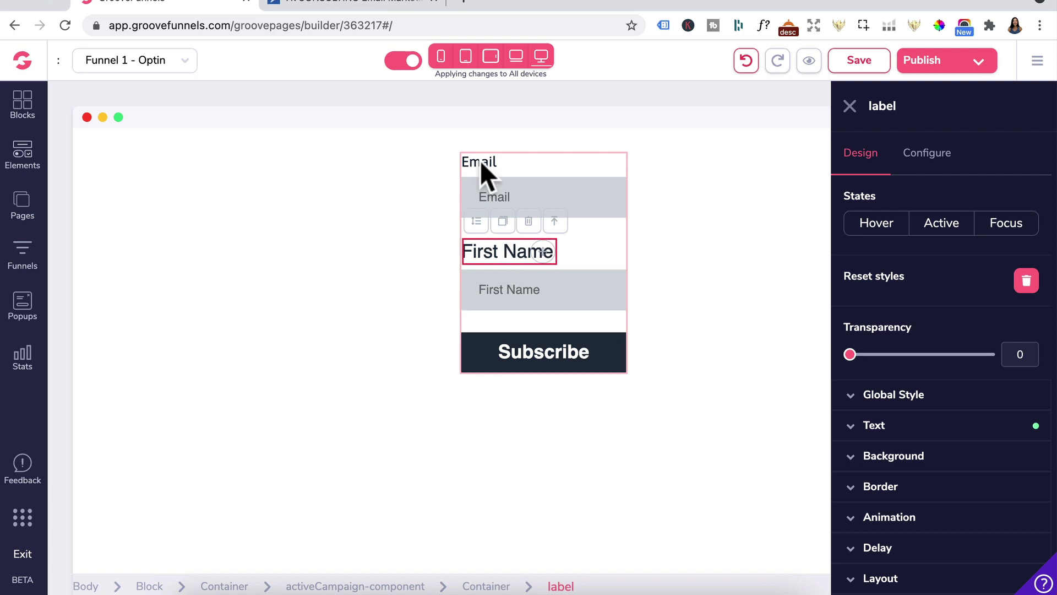
pyautogui.click(480, 161)
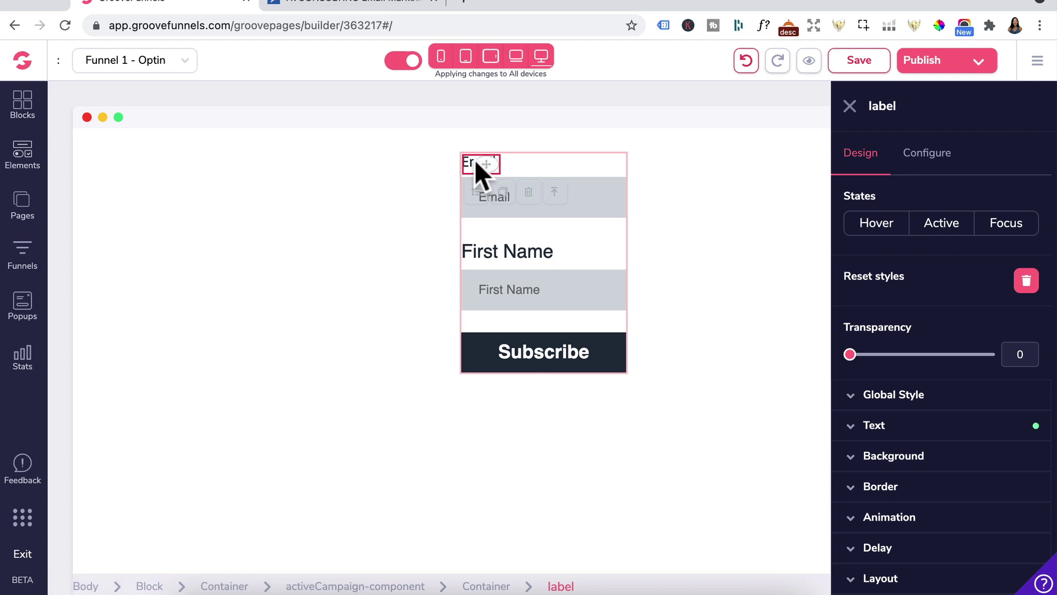
pyautogui.click(528, 192)
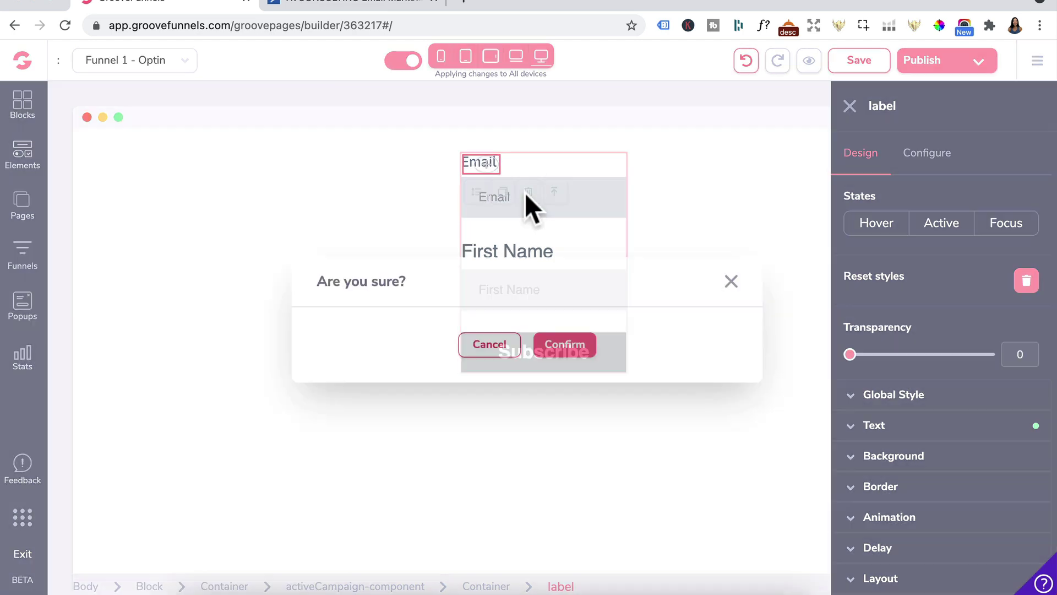
pyautogui.click(564, 344)
pyautogui.click(523, 232)
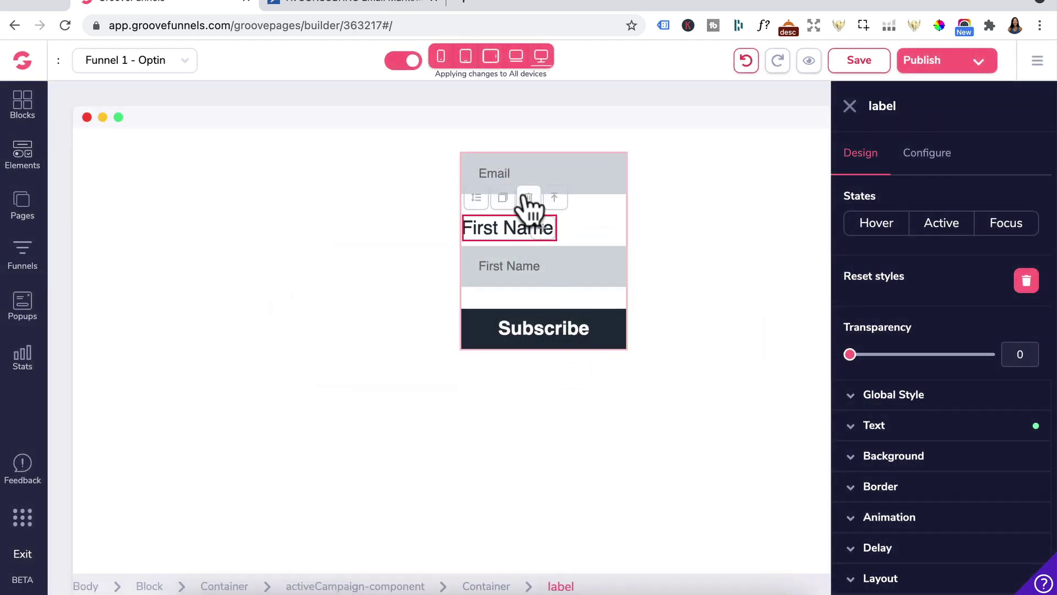
pyautogui.click(528, 196)
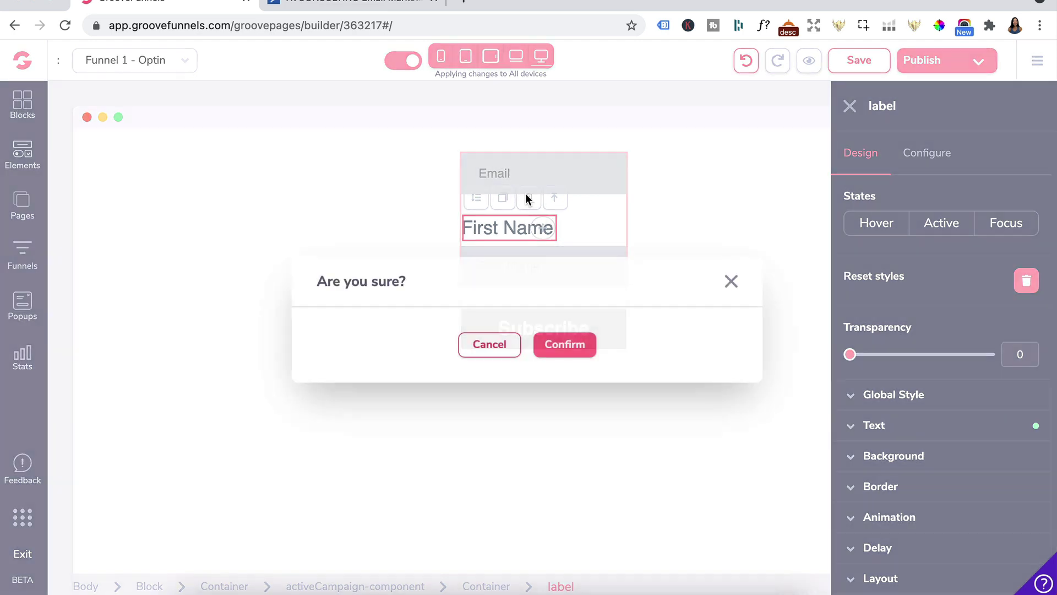
pyautogui.click(564, 346)
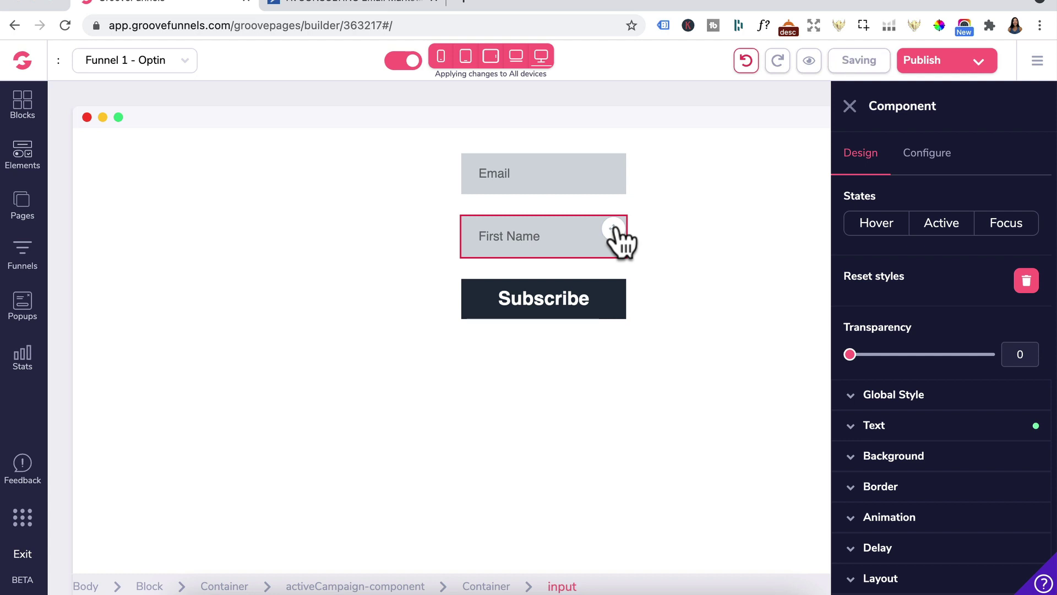
pyautogui.click(564, 236)
pyautogui.moveTo(617, 237); pyautogui.dragTo(609, 172)
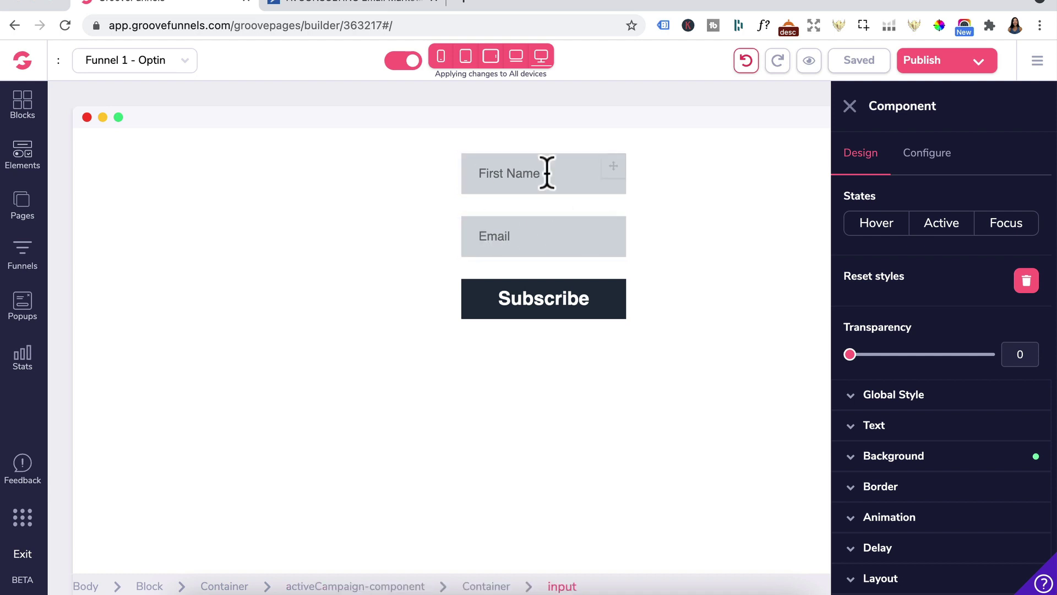
# - Add a centred H2 heading reading Download Your Free Checklist above the First Name field, with space below it
pyautogui.click(32, 159)
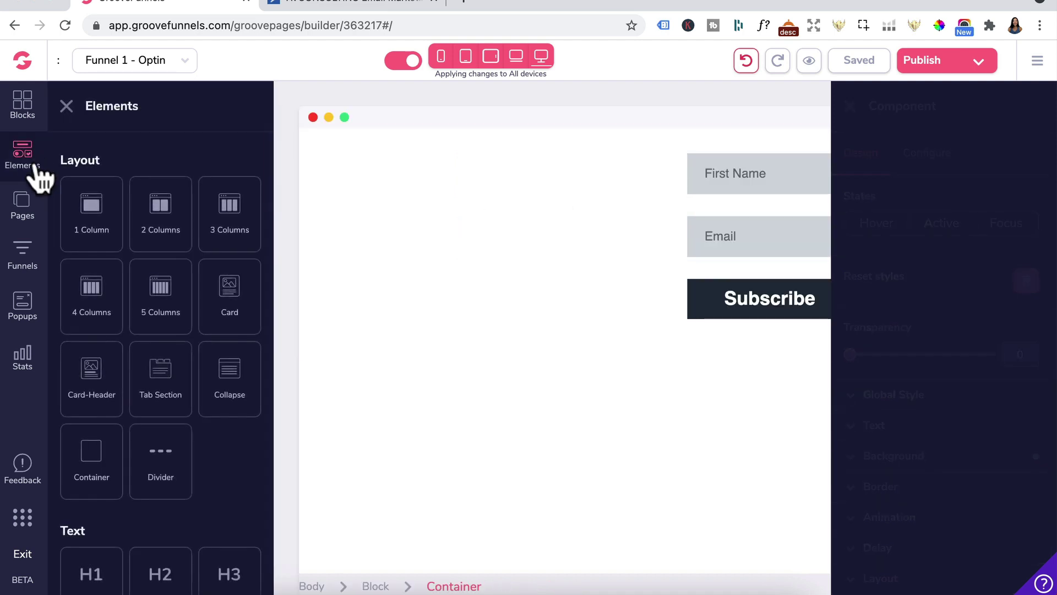
pyautogui.scroll(-6, 96, 408)
pyautogui.moveTo(156, 236); pyautogui.dragTo(655, 209)
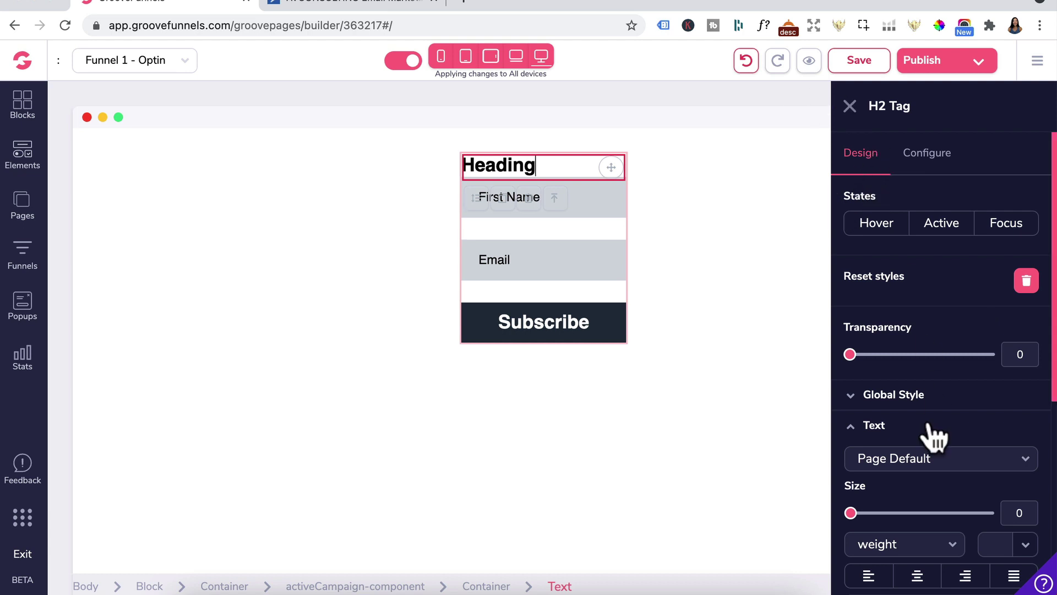
pyautogui.scroll(-6, 932, 441)
pyautogui.click(904, 492)
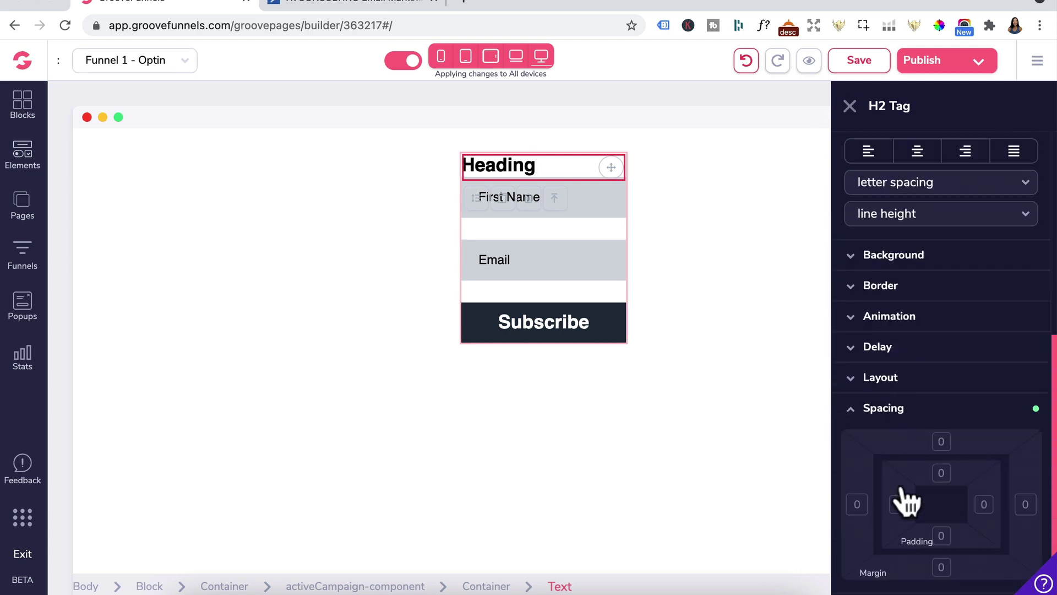
pyautogui.click(941, 483)
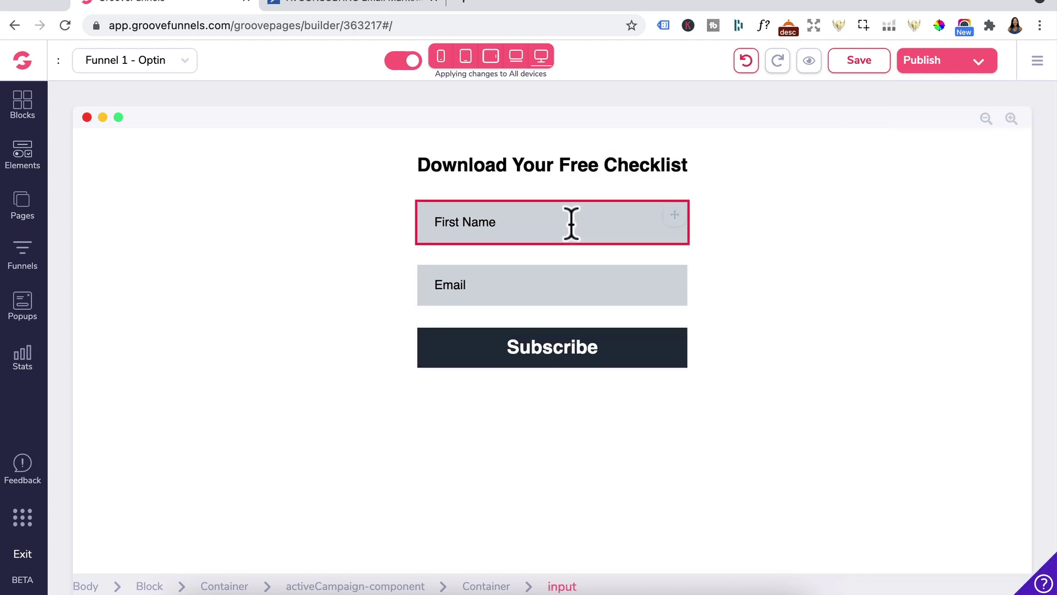
# - Set the First Name field's input ID to firstName, matching its input name
pyautogui.click(571, 223)
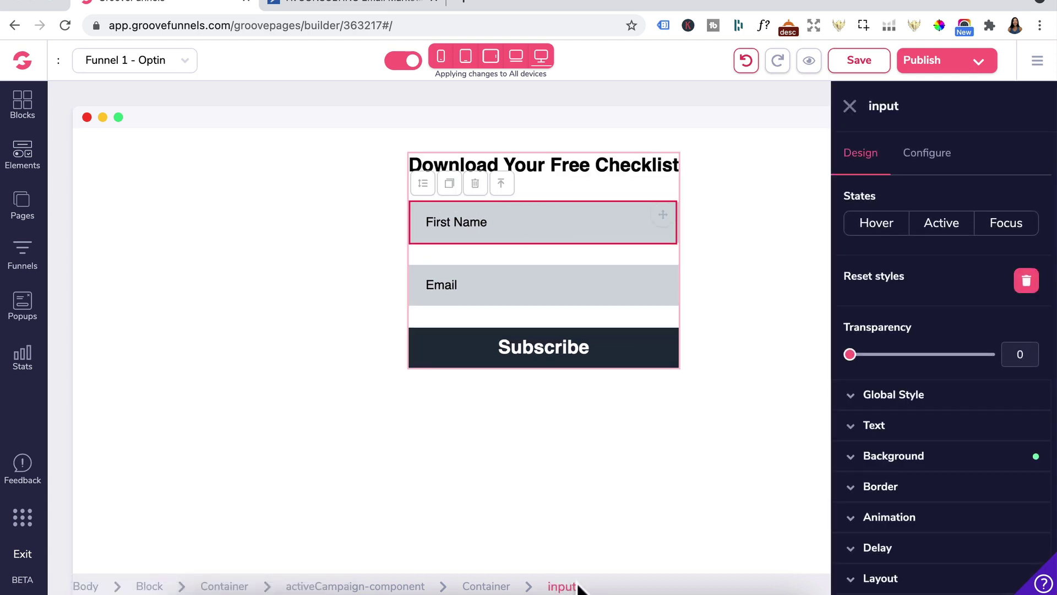
pyautogui.click(936, 160)
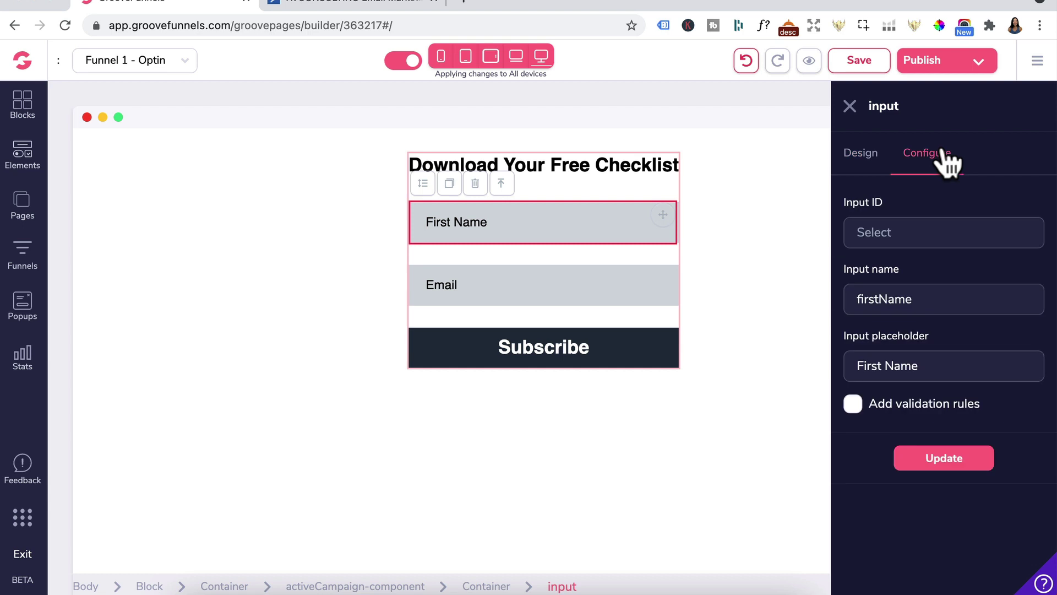
pyautogui.doubleClick(909, 302)
pyautogui.hotkey('ctrl', 'c')
pyautogui.click(858, 223)
pyautogui.hotkey('ctrl', 'v')
# - Add validation rules to the First Name field so the text input can not be empty, and update it
pyautogui.tripleClick(948, 378)
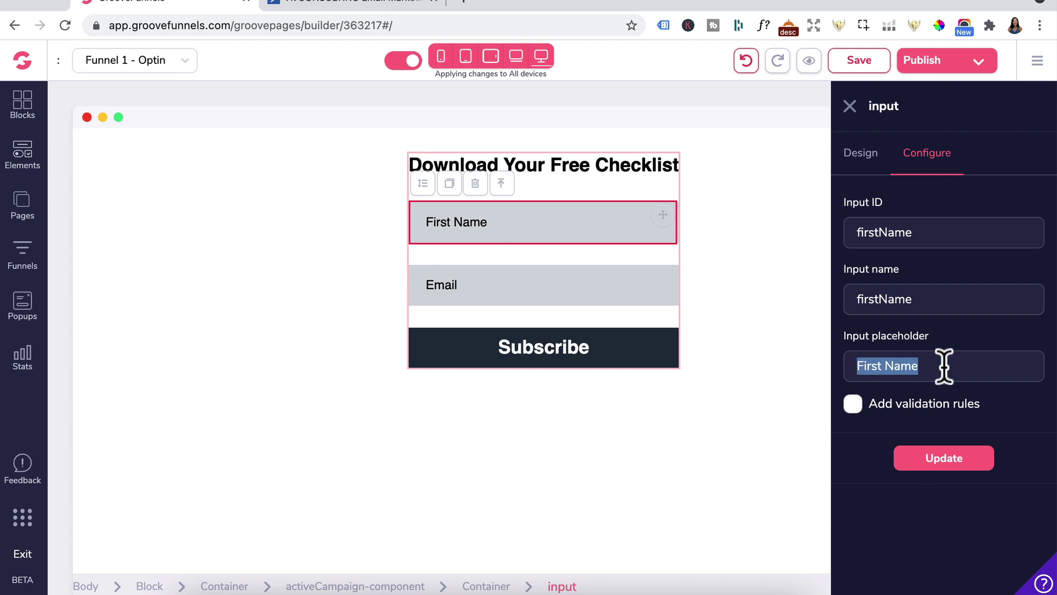
pyautogui.click(852, 404)
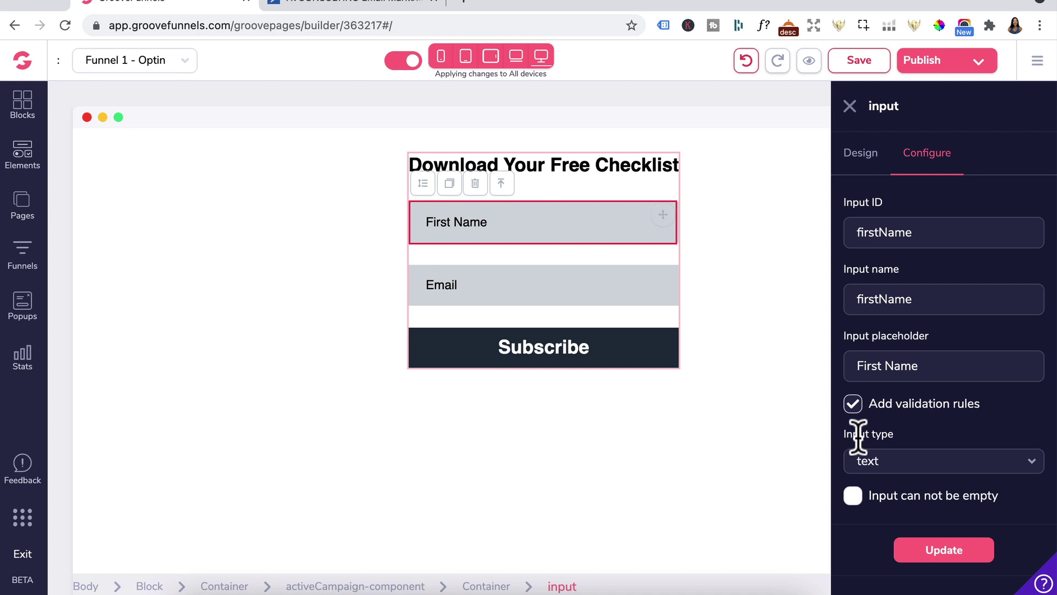
pyautogui.click(853, 498)
pyautogui.click(961, 559)
# - Add validation rules to the Email field with input type email, make it non-empty, and update it
pyautogui.click(561, 296)
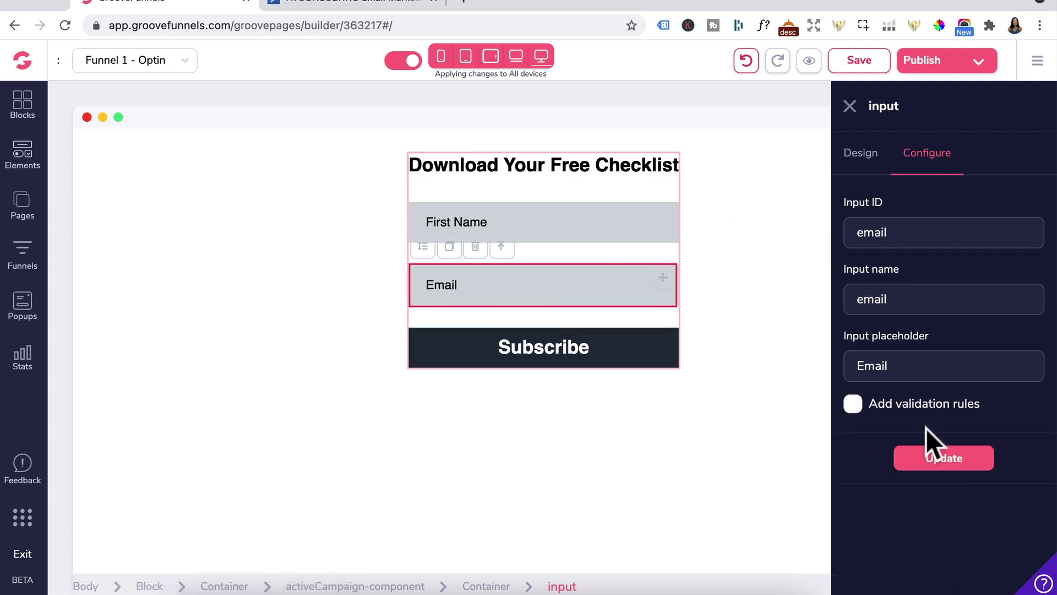
pyautogui.click(853, 403)
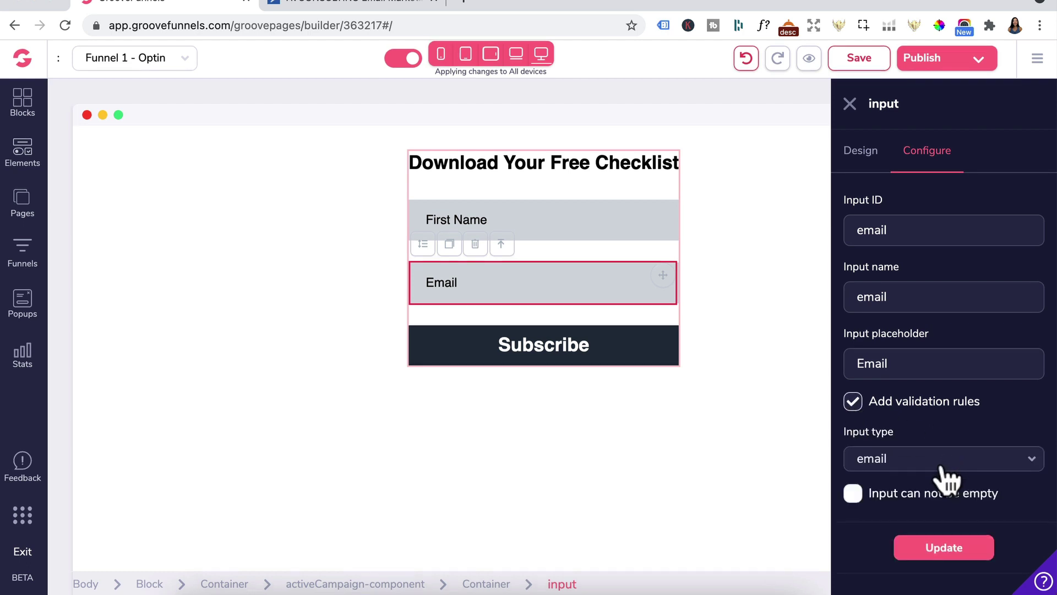
pyautogui.click(853, 496)
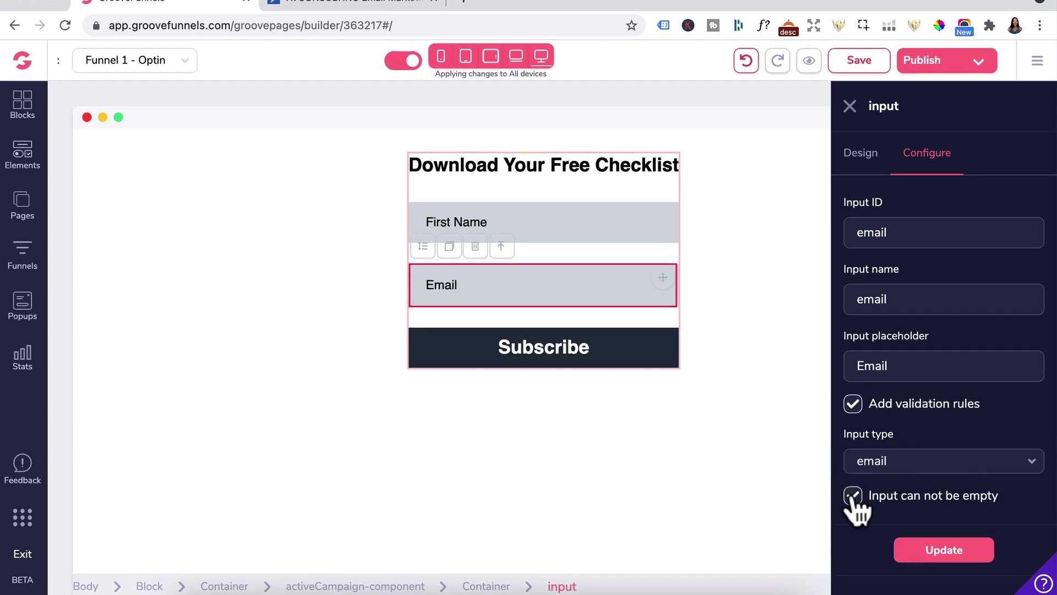
pyautogui.click(943, 553)
# - Change the Subscribe button's text to DOWNLOAD NOW! and update it
pyautogui.click(581, 357)
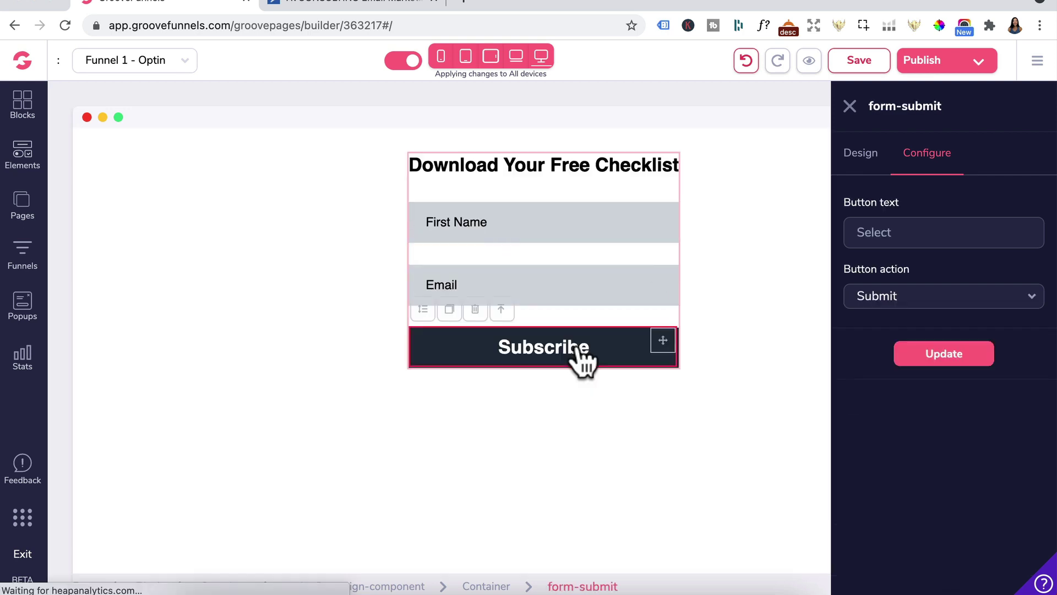
pyautogui.click(886, 231)
pyautogui.hotkey('ctrl', 'v')
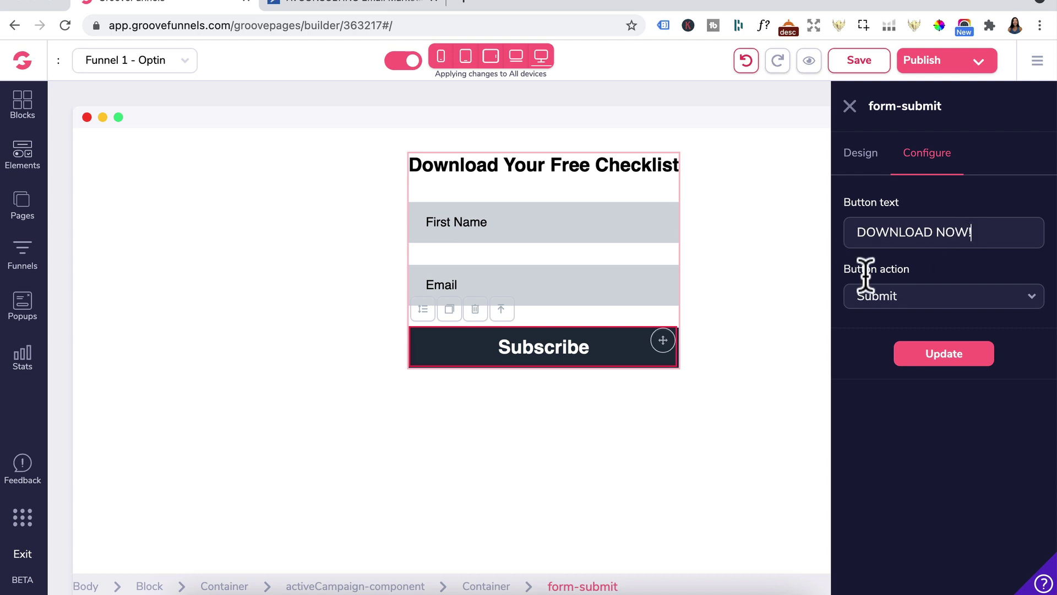
pyautogui.click(933, 359)
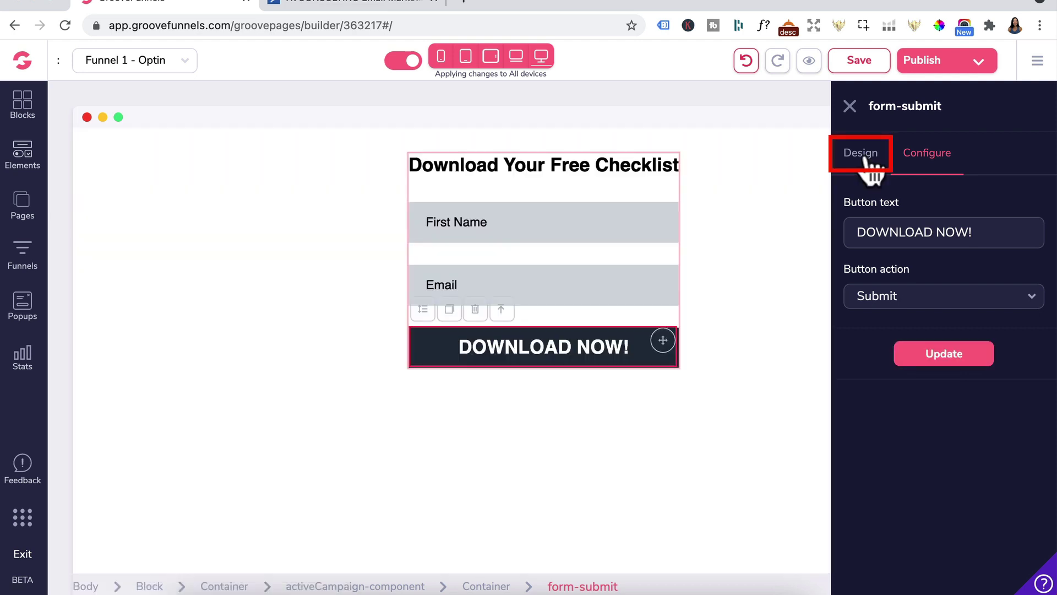
# - Set the DOWNLOAD NOW! button's background to a medium-dark green
pyautogui.click(861, 160)
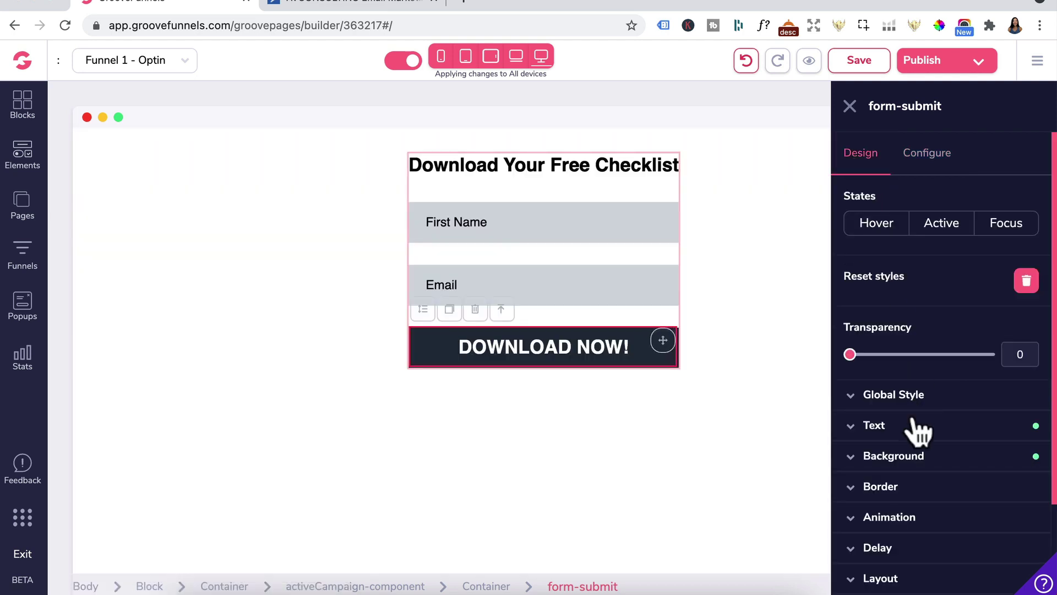
pyautogui.click(914, 452)
pyautogui.scroll(-4, 947, 358)
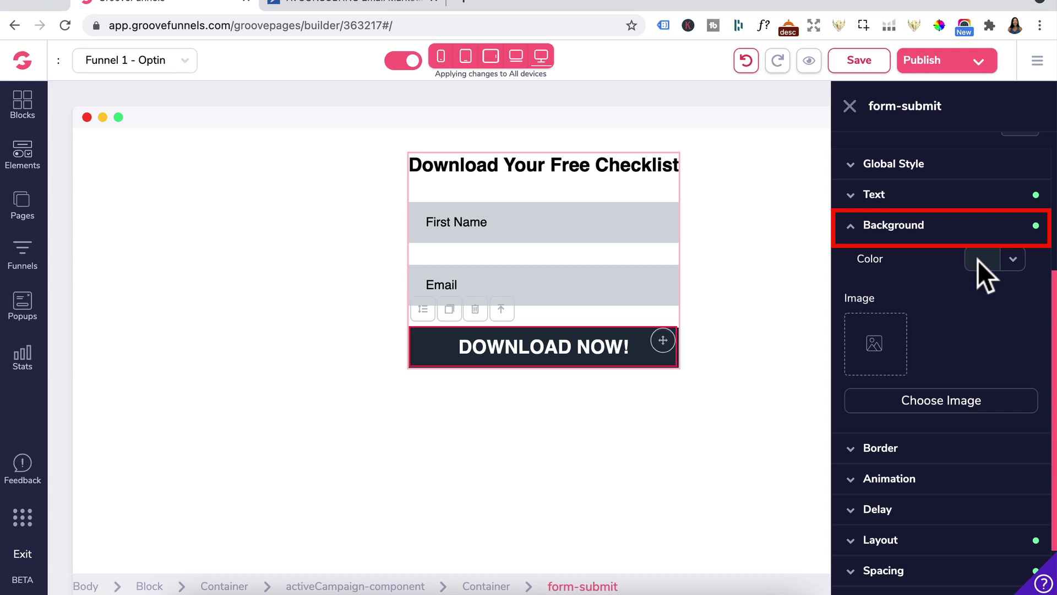
pyautogui.click(978, 260)
pyautogui.moveTo(972, 344)
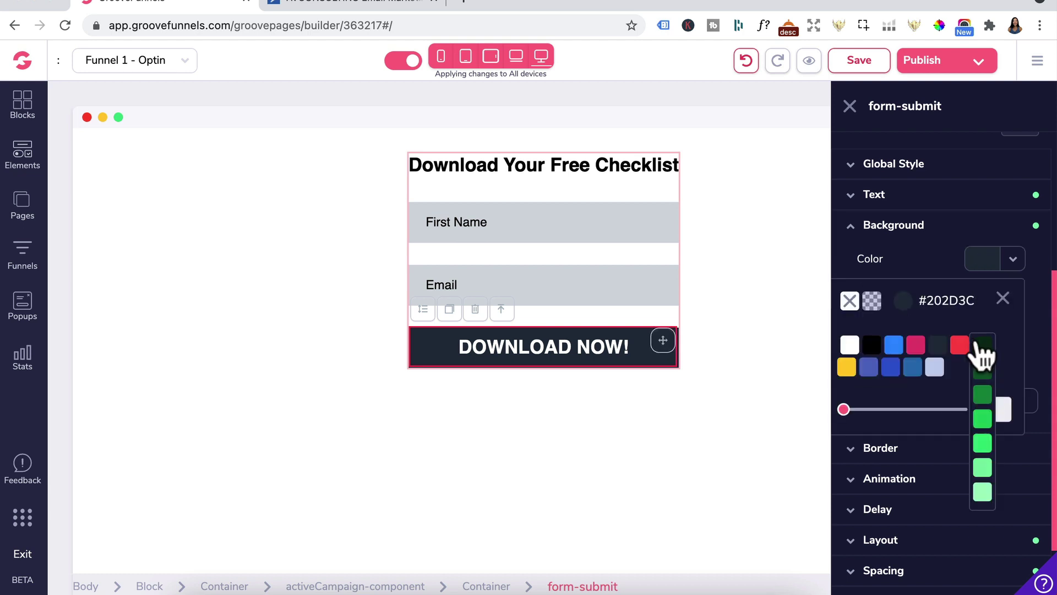
pyautogui.click(982, 394)
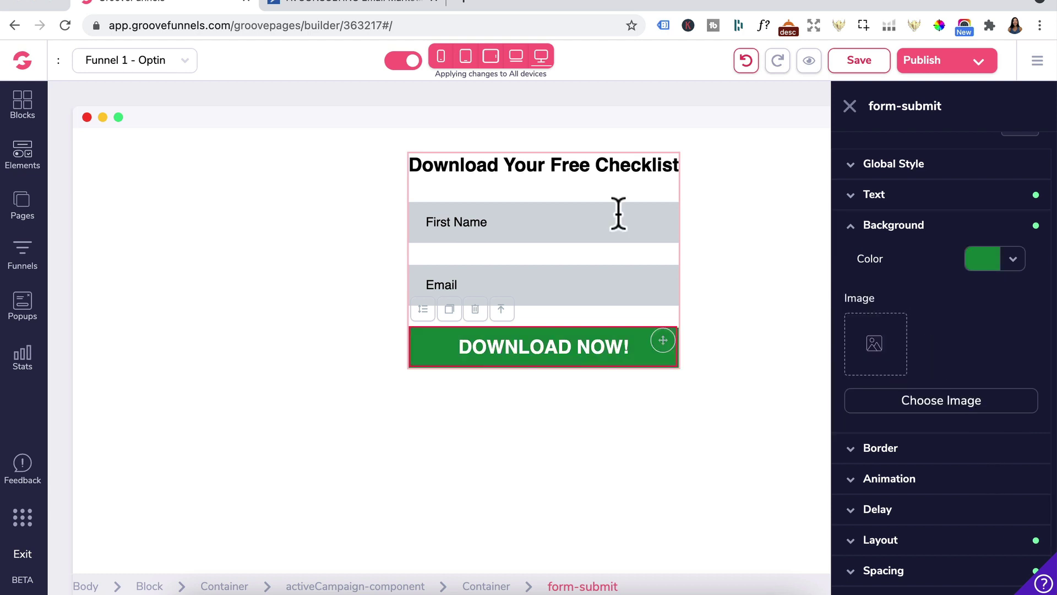
# - Lighten the First Name field's background to the palest grey shade
pyautogui.click(618, 214)
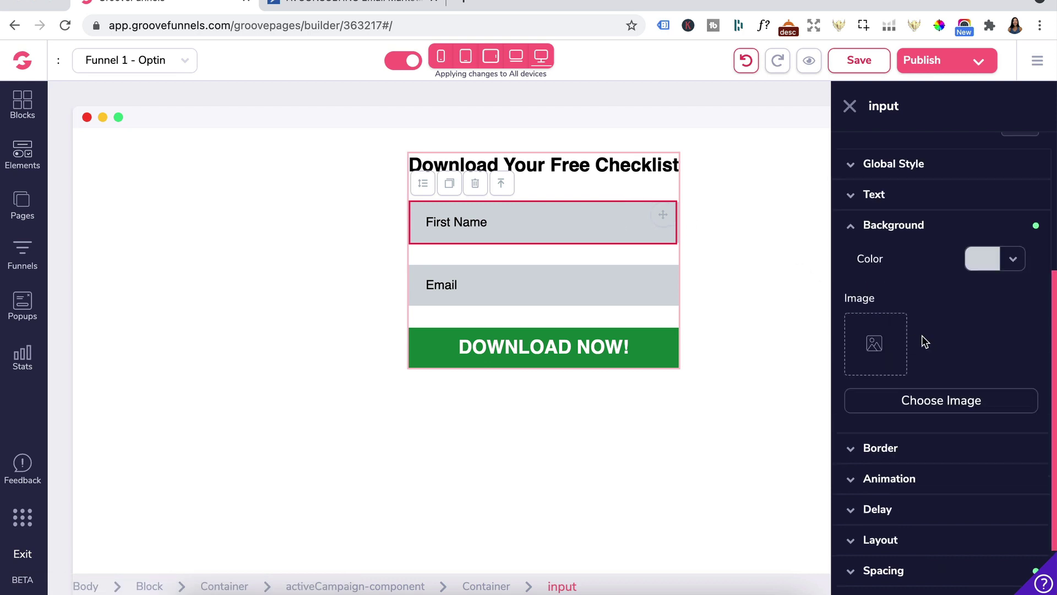
pyautogui.click(980, 260)
pyautogui.moveTo(938, 352)
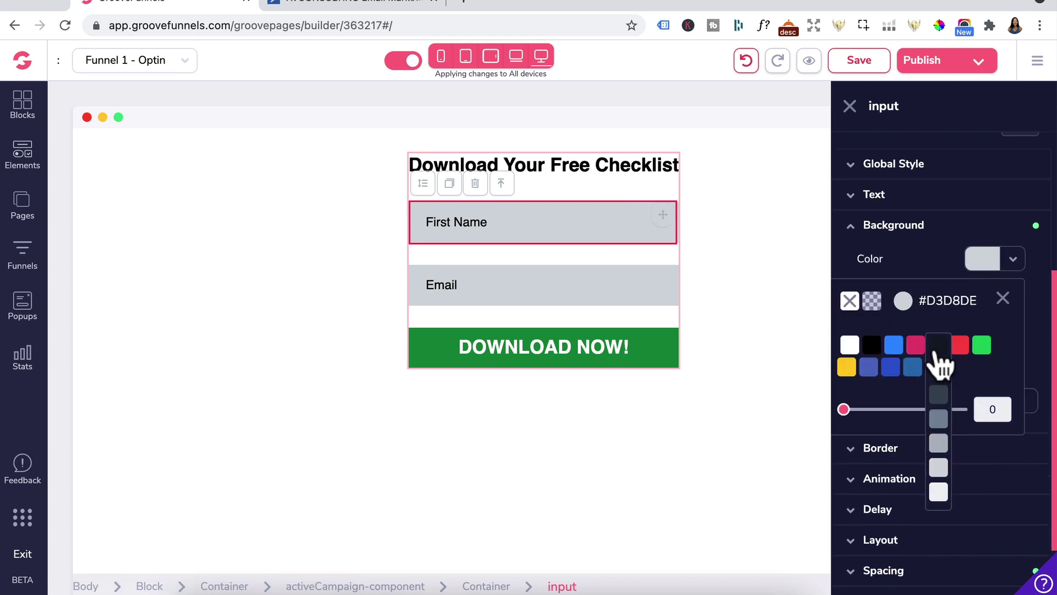
pyautogui.click(939, 491)
pyautogui.click(1003, 298)
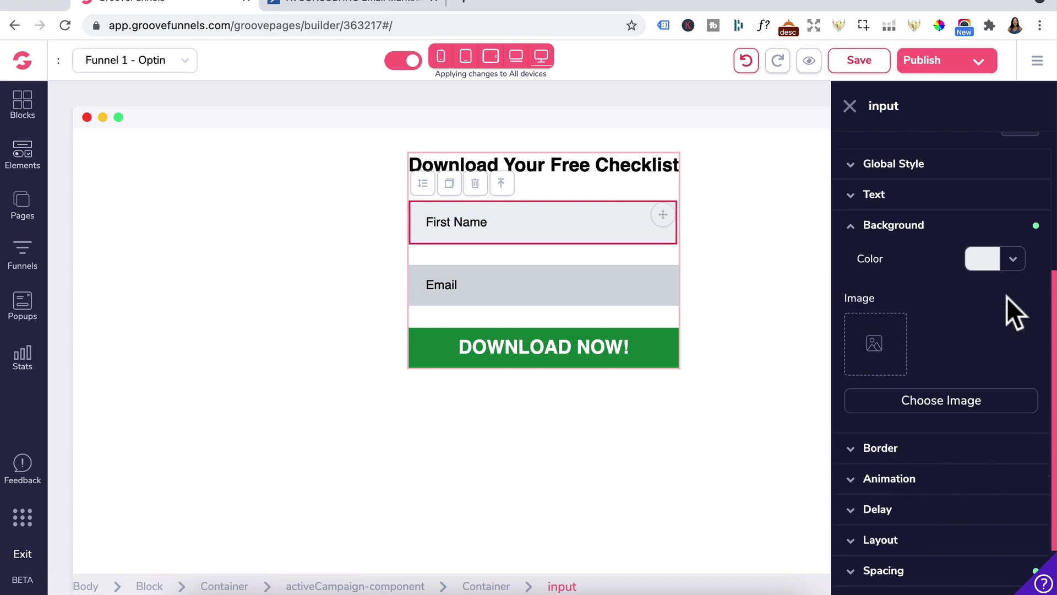
# - Set the Email field's background to the light grey #F0F2F4 and close its settings
pyautogui.click(609, 292)
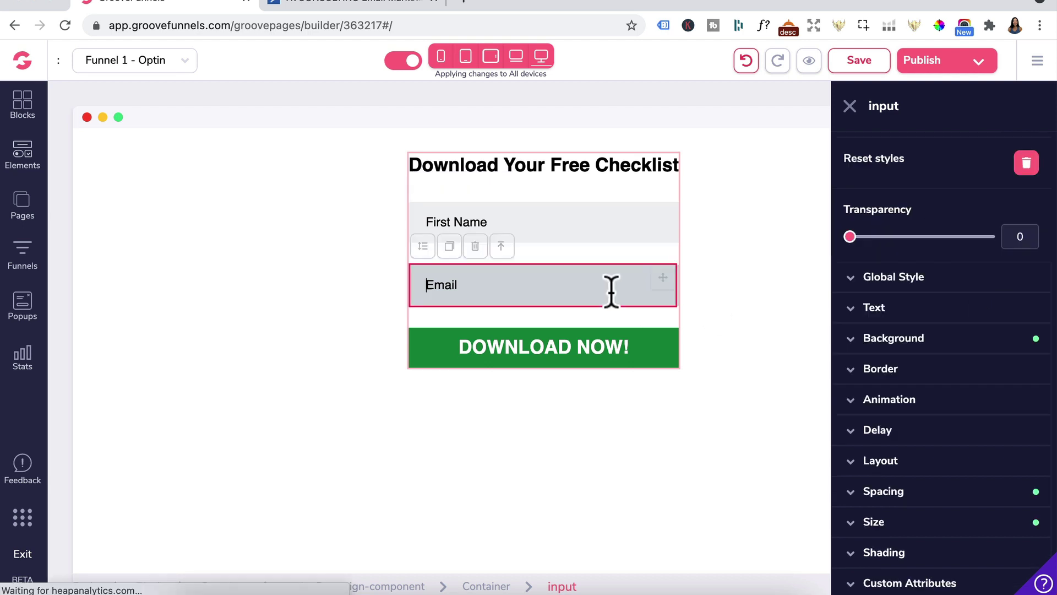
pyautogui.click(929, 344)
pyautogui.click(976, 263)
pyautogui.moveTo(939, 358)
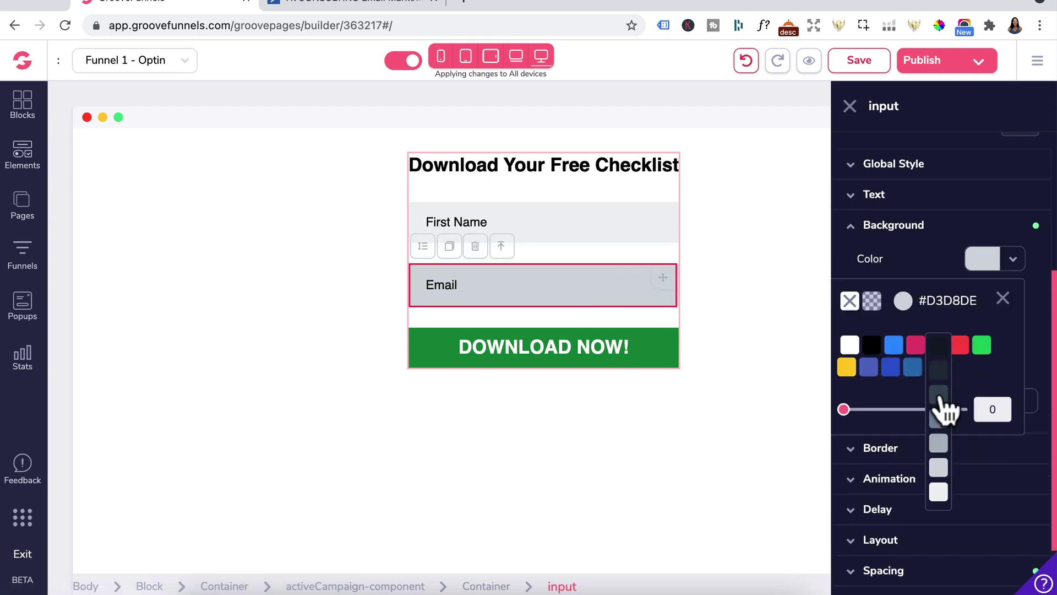
pyautogui.click(939, 492)
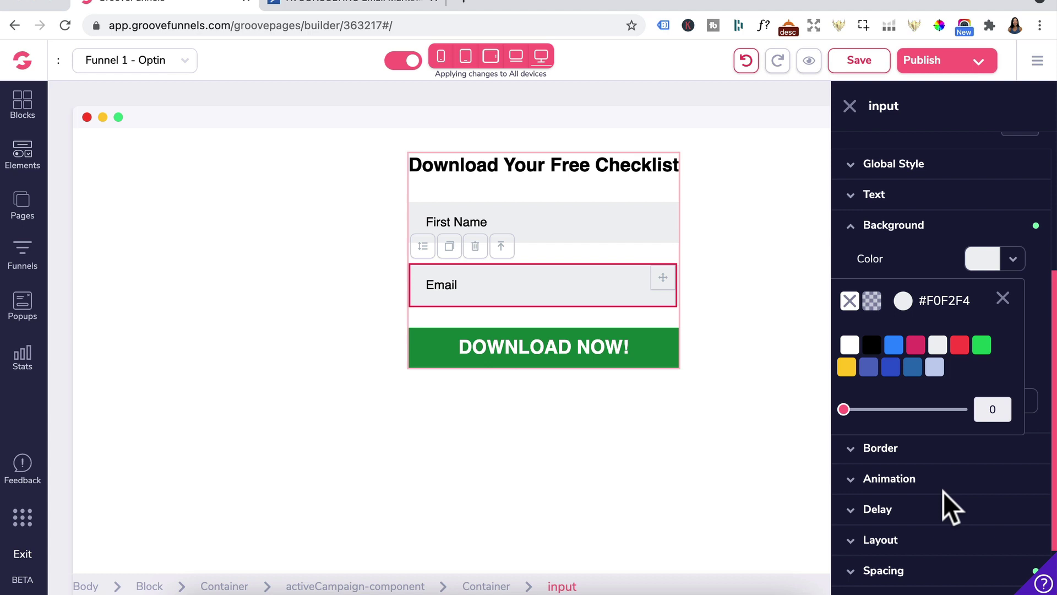
pyautogui.click(849, 106)
pyautogui.click(570, 226)
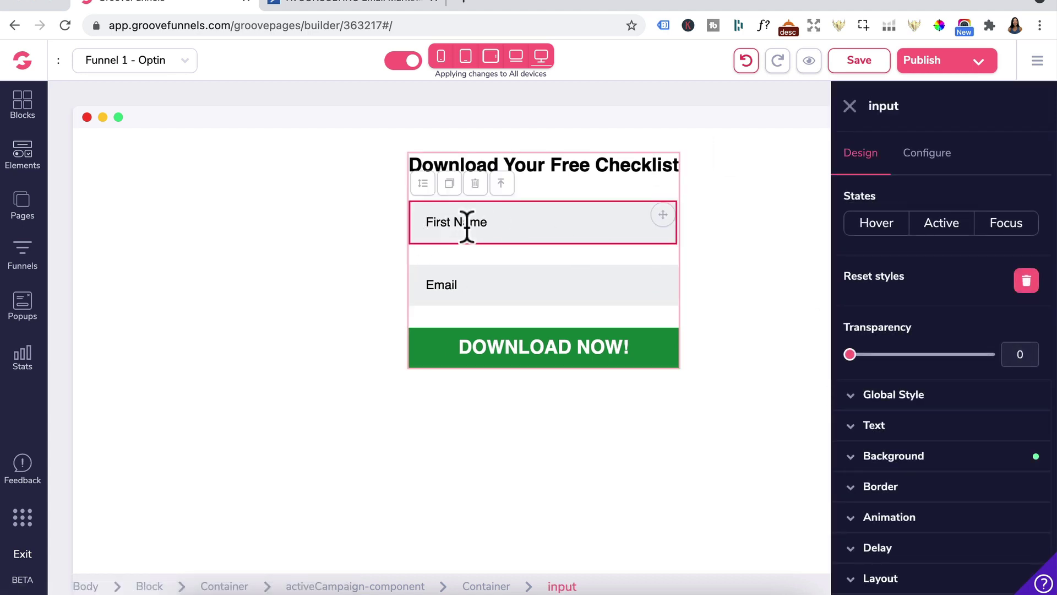
pyautogui.click(877, 429)
pyautogui.click(888, 464)
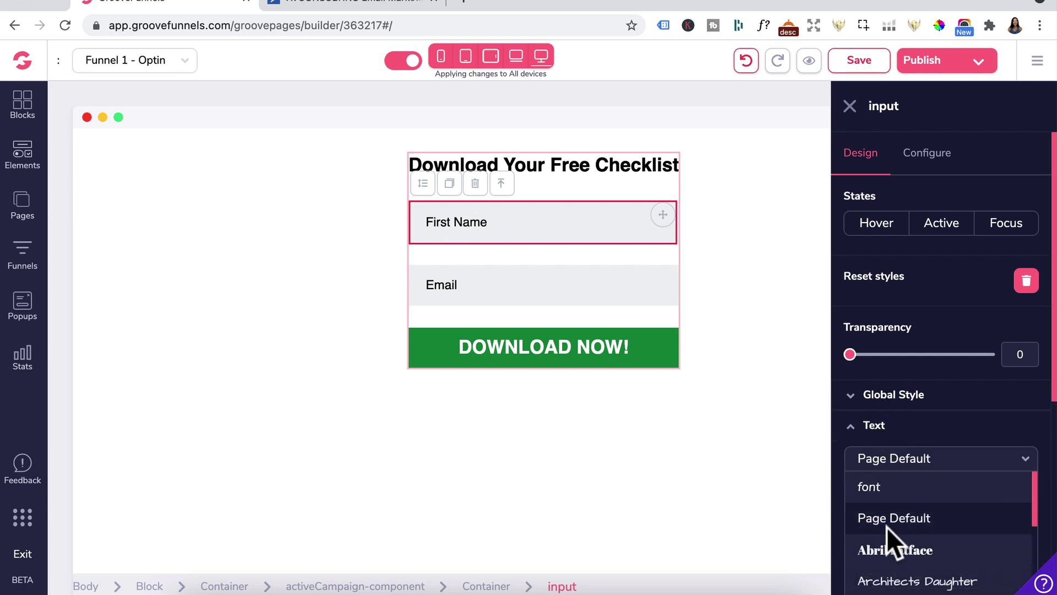
pyautogui.scroll(-3, 887, 527)
# - Clone the Optin page within Funnel 1
pyautogui.click(34, 270)
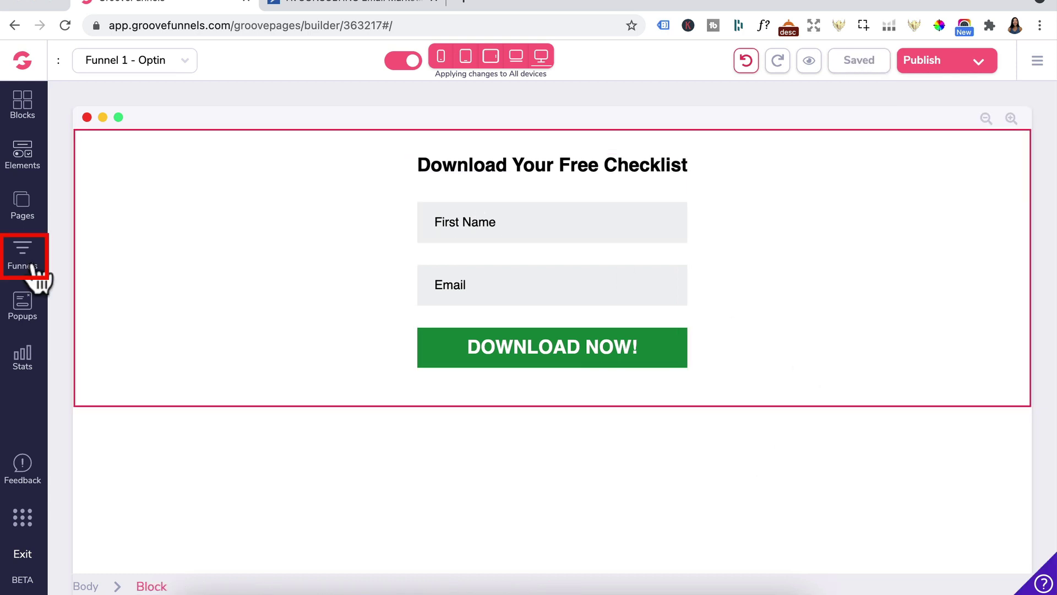
pyautogui.click(140, 167)
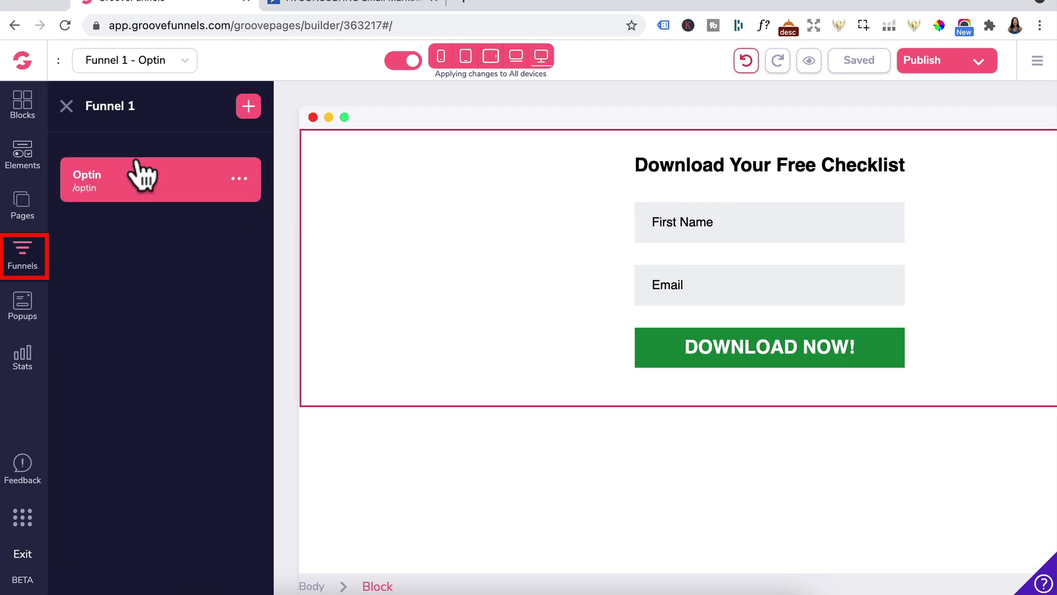
pyautogui.click(241, 179)
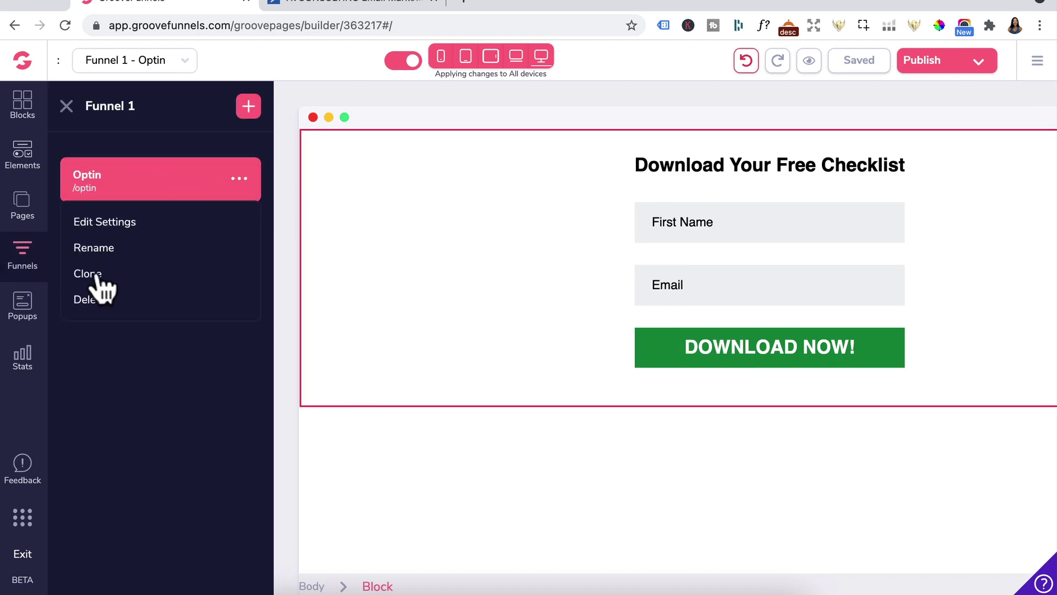
pyautogui.click(96, 273)
# - Name the cloned page Thankyou, set its URL to typ, and save the page settings
pyautogui.click(238, 232)
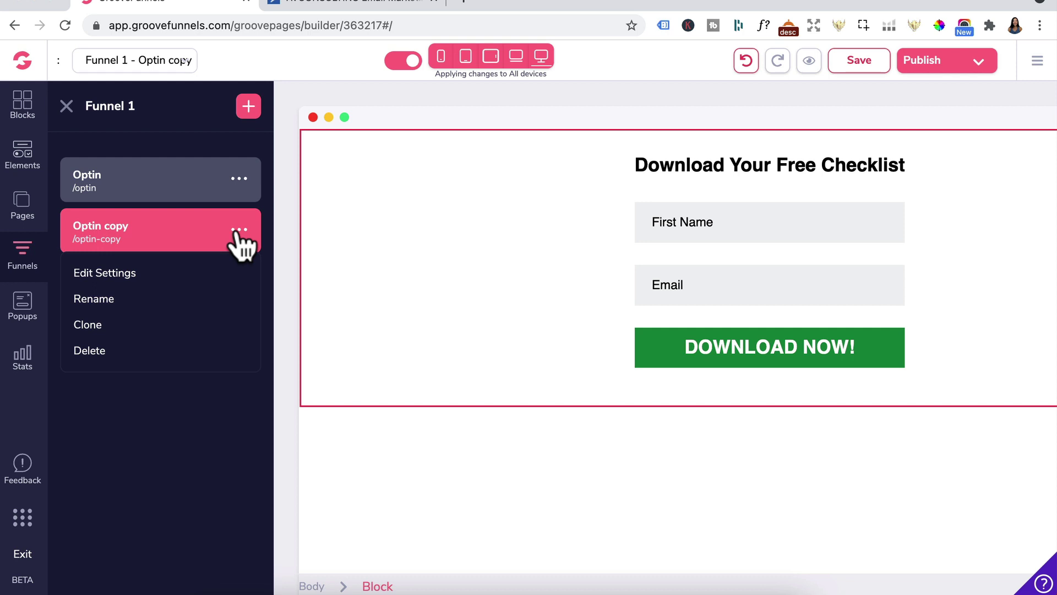
pyautogui.click(101, 283)
pyautogui.write('Thankyou')
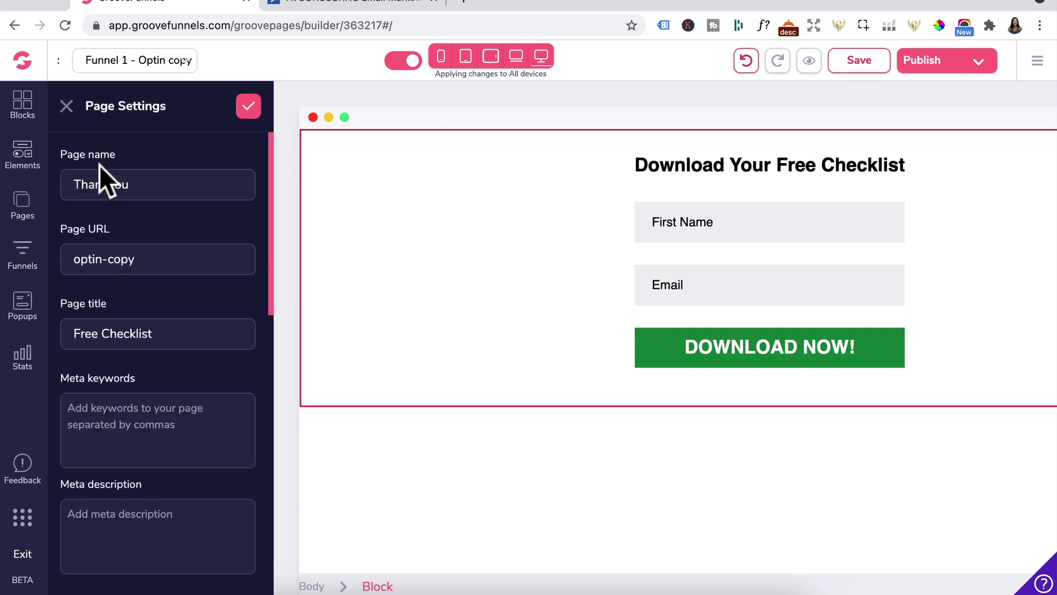
pyautogui.tripleClick(148, 254)
pyautogui.write('typ')
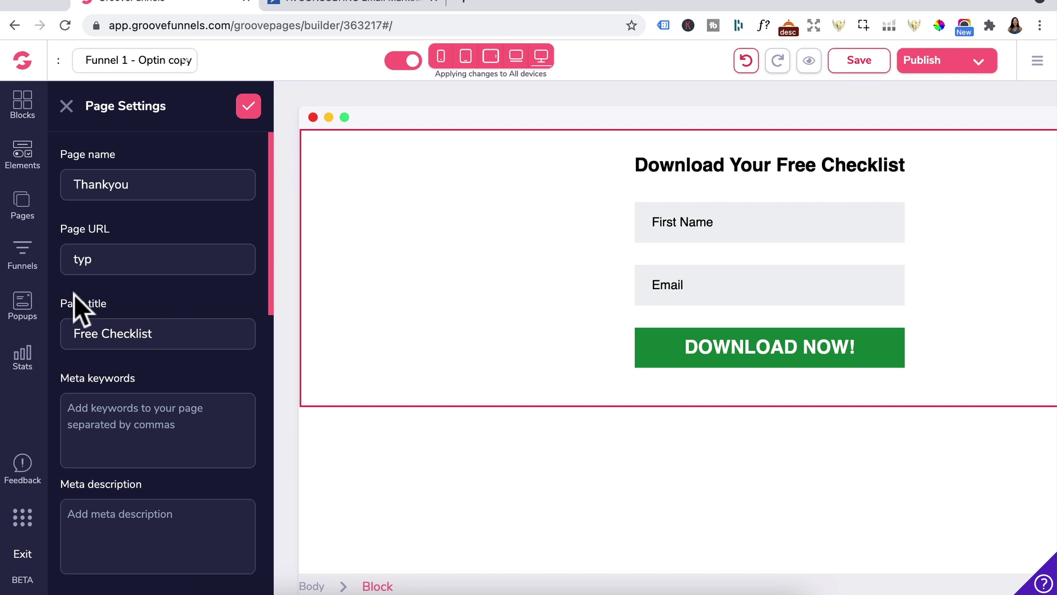
pyautogui.click(249, 106)
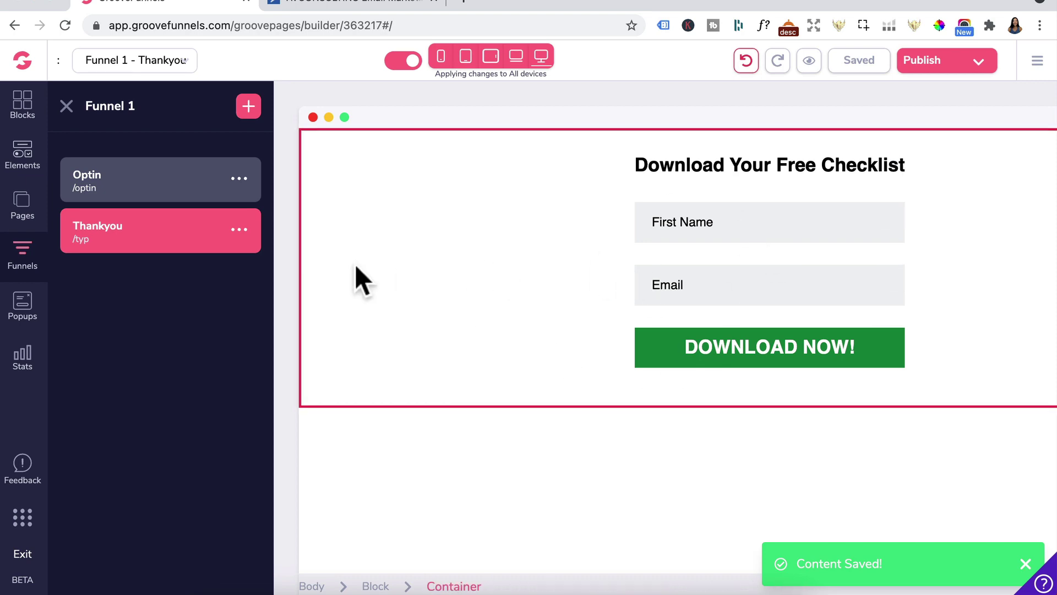
# - Delete the entire ActiveCampaign form component from the Thankyou page
pyautogui.click(774, 205)
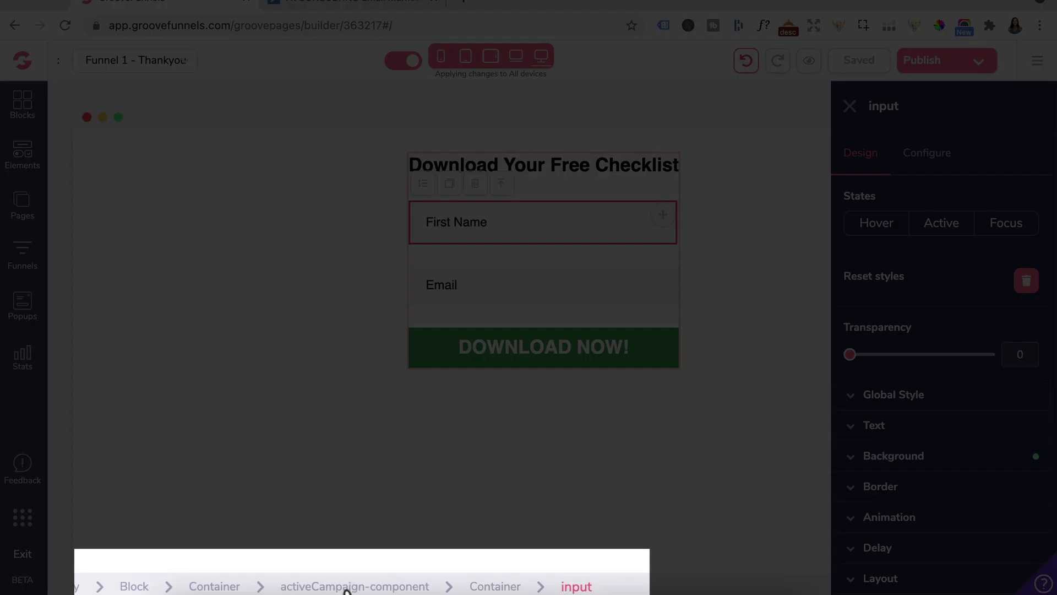
pyautogui.click(347, 586)
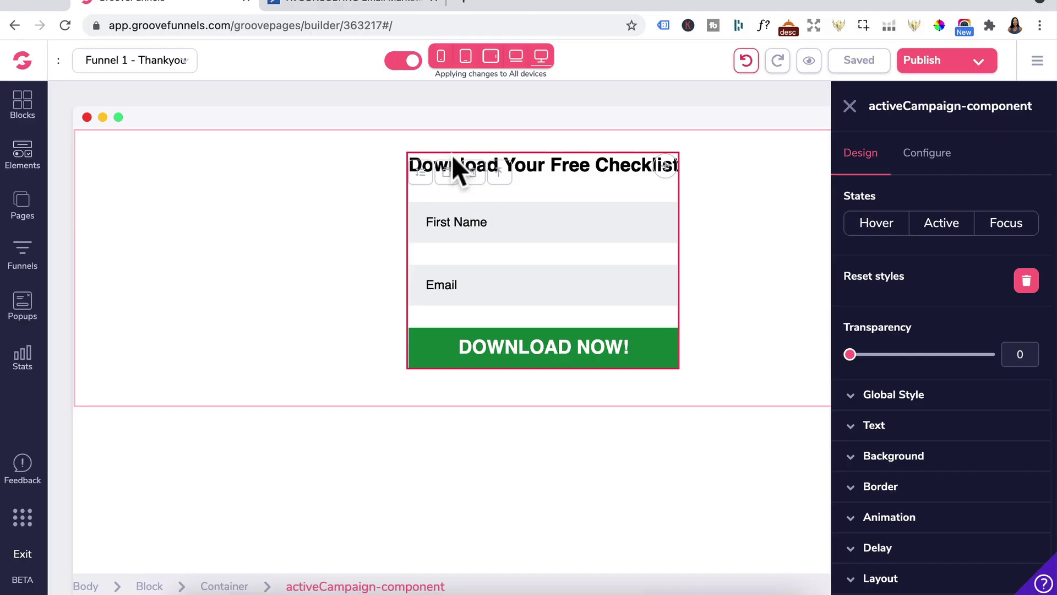
pyautogui.click(475, 169)
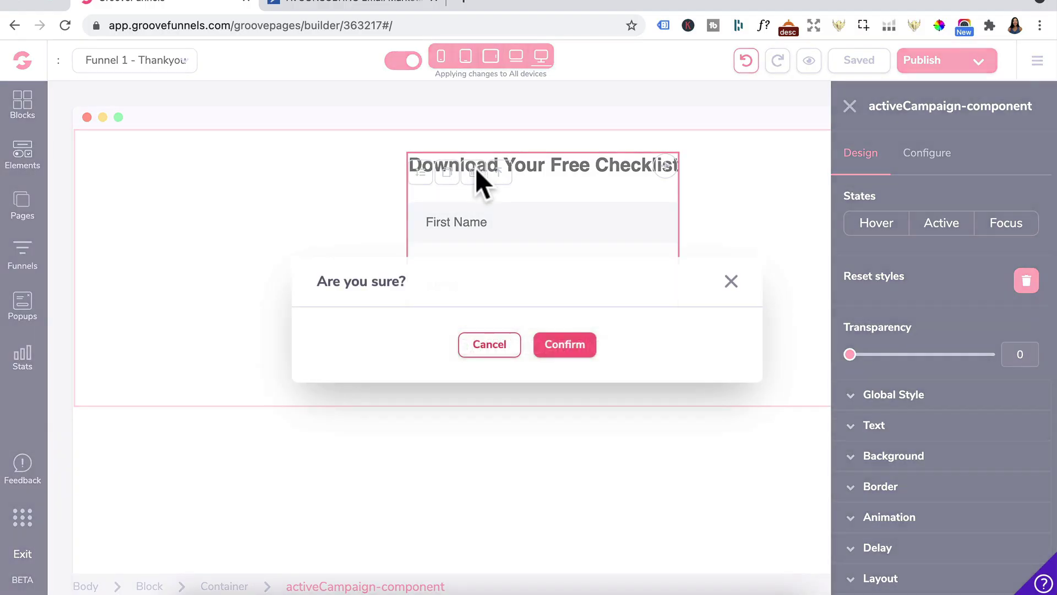
pyautogui.click(563, 344)
# - Add an H2 heading reading "Thankyou, your free checklist is on it's way" to the empty container and save the page
pyautogui.click(22, 156)
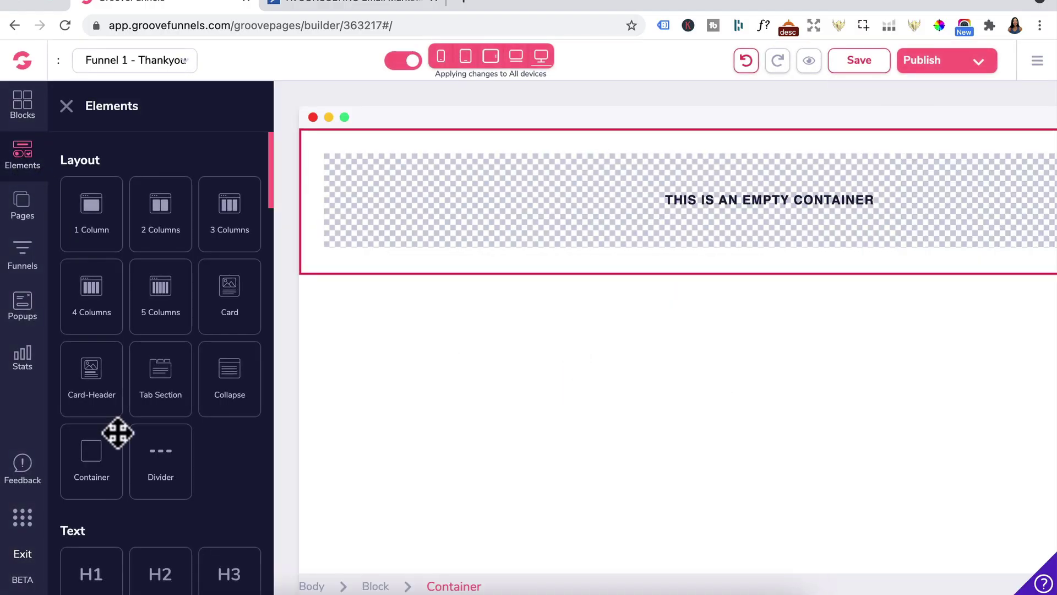
pyautogui.scroll(-5, 113, 431)
pyautogui.moveTo(160, 242); pyautogui.dragTo(344, 247)
pyautogui.moveTo(345, 245); pyautogui.dragTo(344, 246)
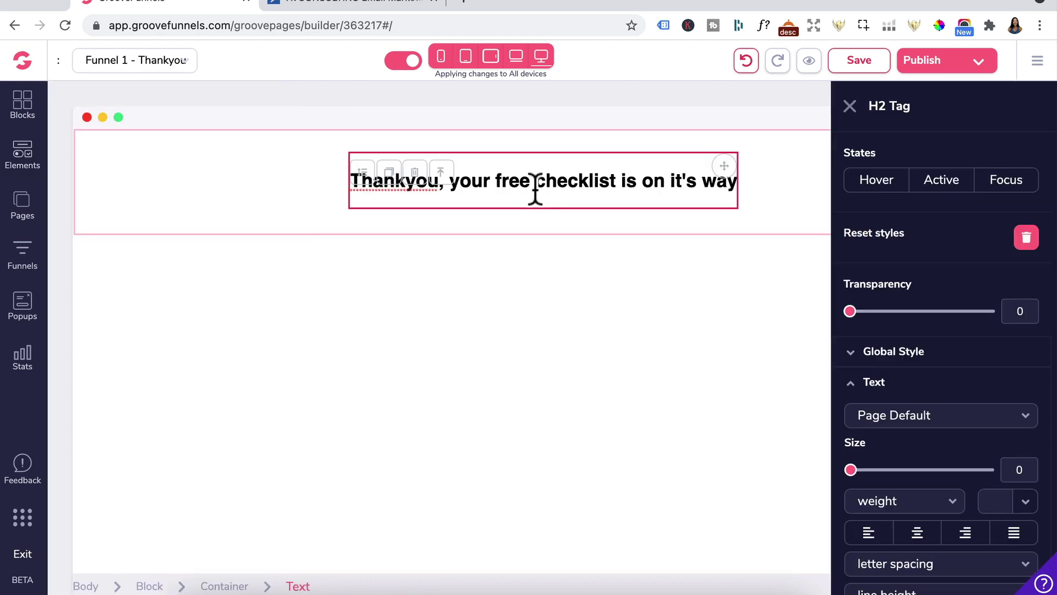
pyautogui.doubleClick(529, 184)
pyautogui.press('Escape')
pyautogui.click(853, 65)
pyautogui.click(850, 108)
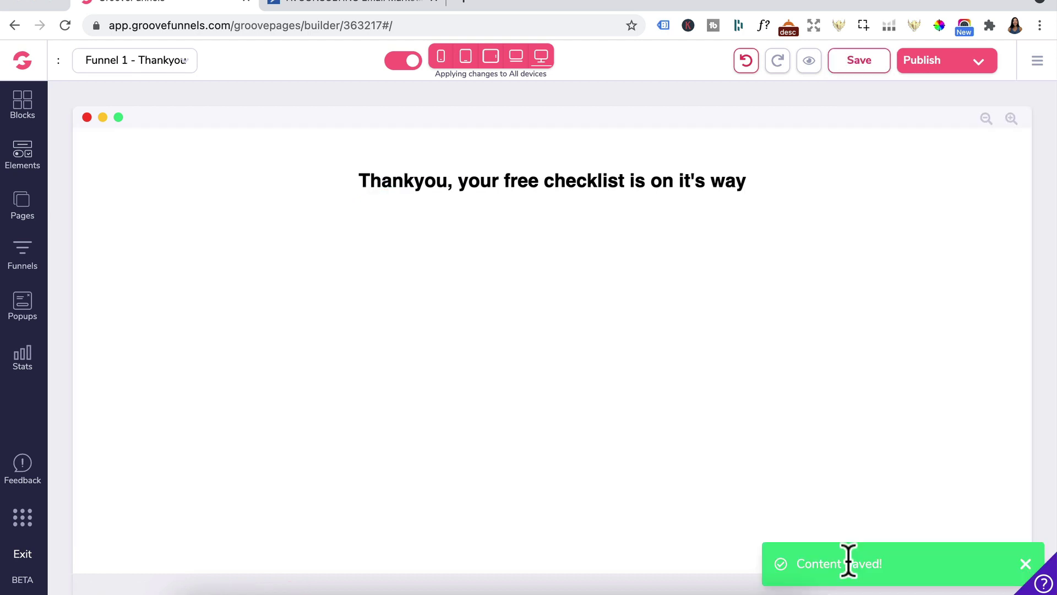
# - Open the Optin page of Funnel 1 and bring up the configuration settings of its ActiveCampaign form component
pyautogui.click(26, 251)
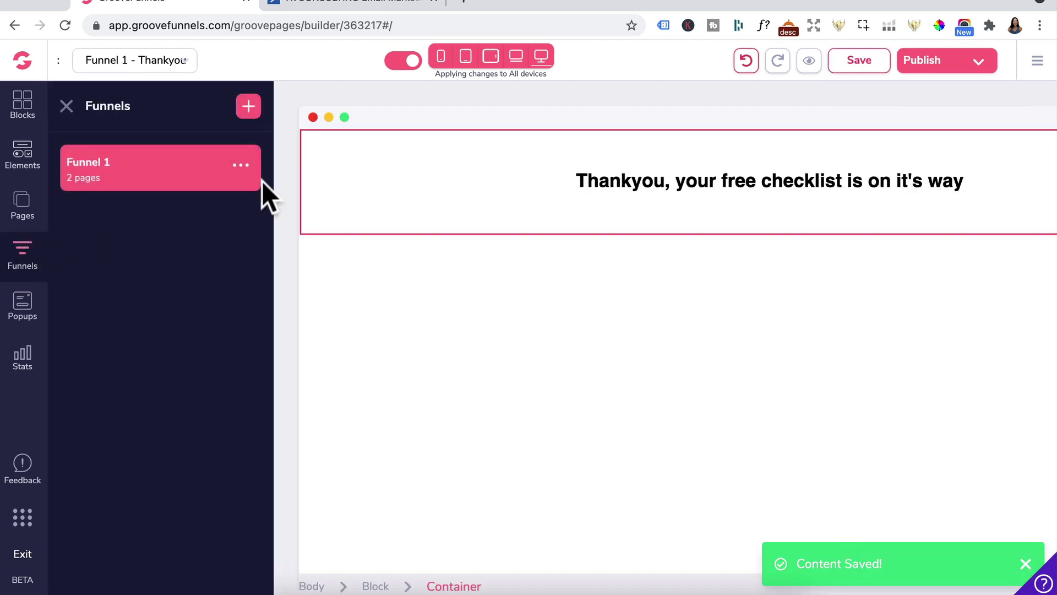
pyautogui.click(170, 180)
pyautogui.click(106, 187)
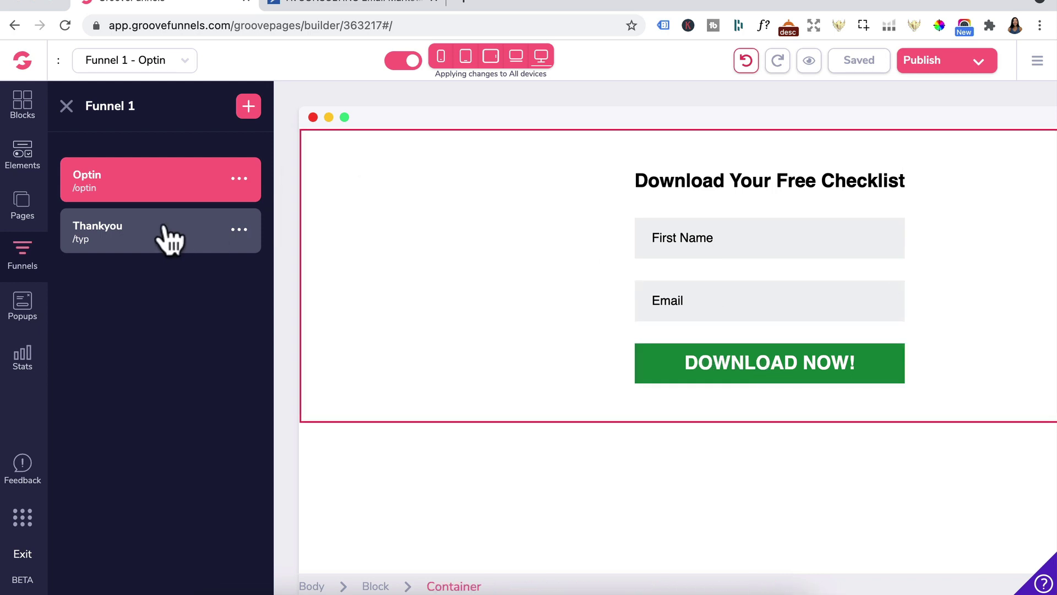
pyautogui.click(758, 201)
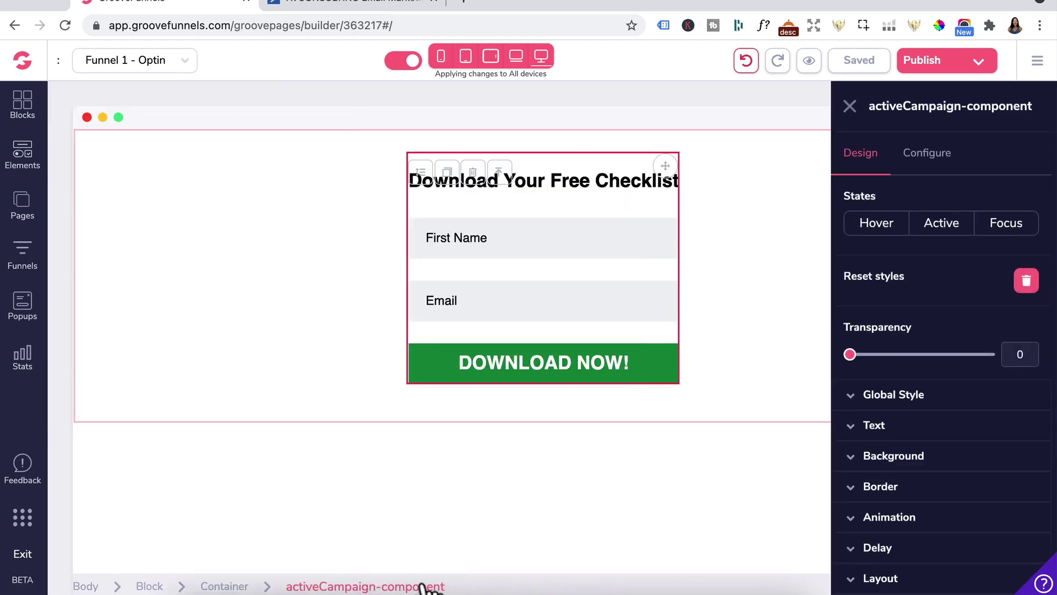
pyautogui.click(939, 165)
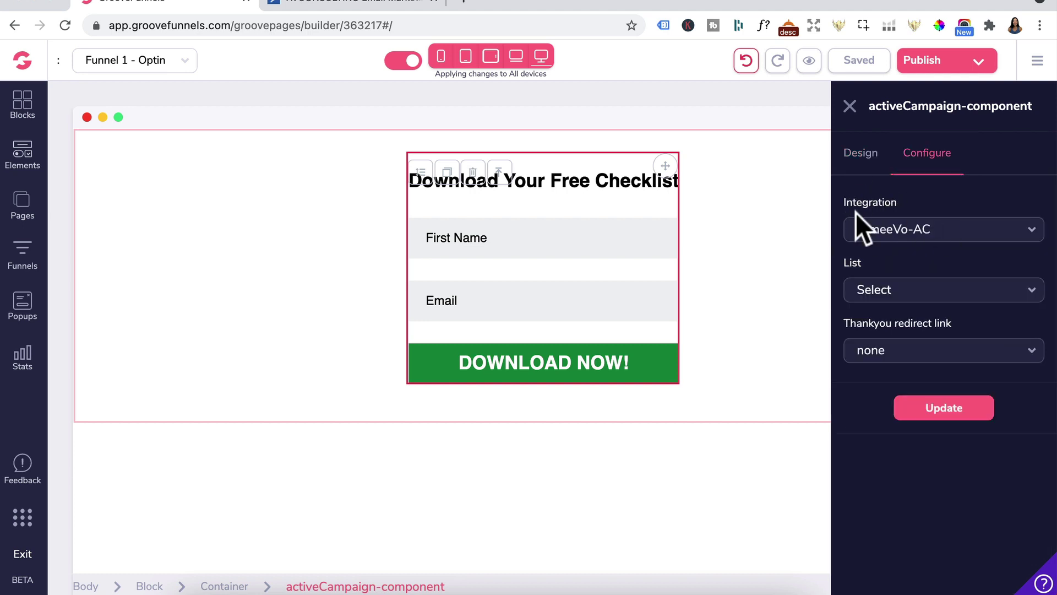
# - Assign the Test Groove list to the opt-in form, set its thank-you redirect to the Thankyou page, and update the component
pyautogui.click(898, 290)
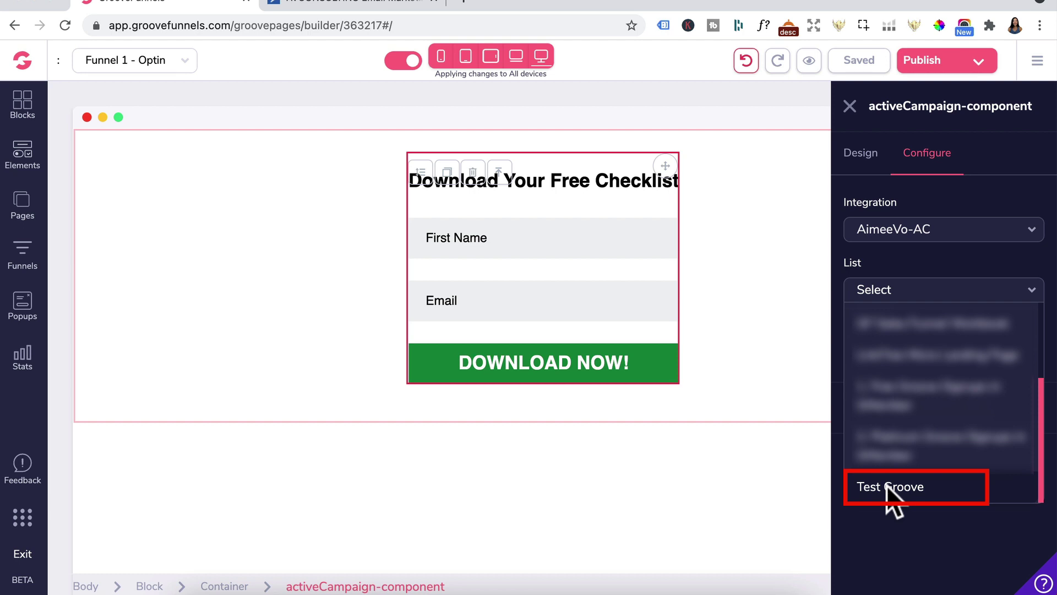
pyautogui.click(887, 486)
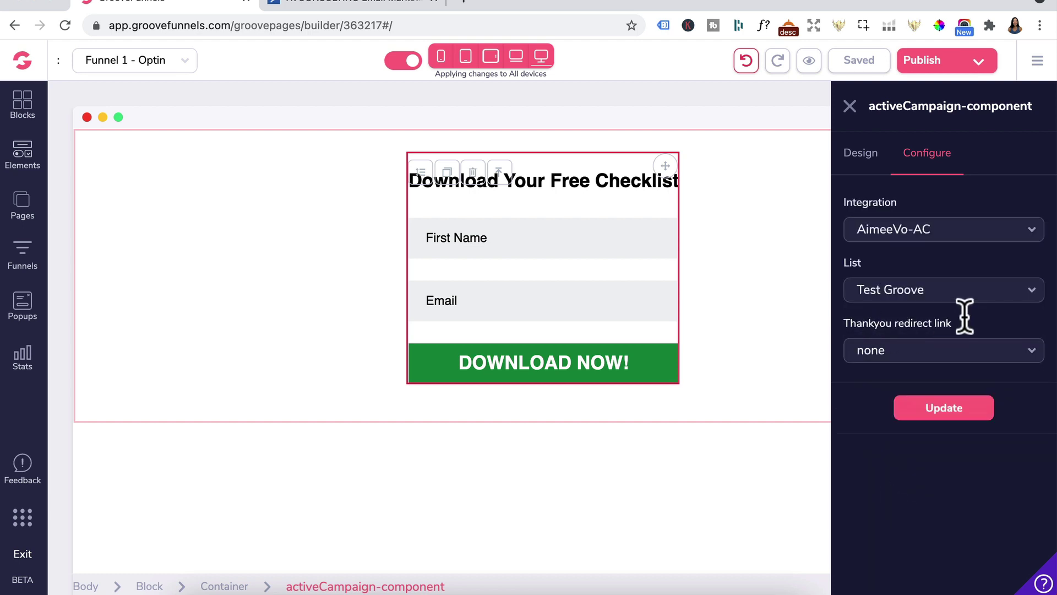
pyautogui.click(967, 352)
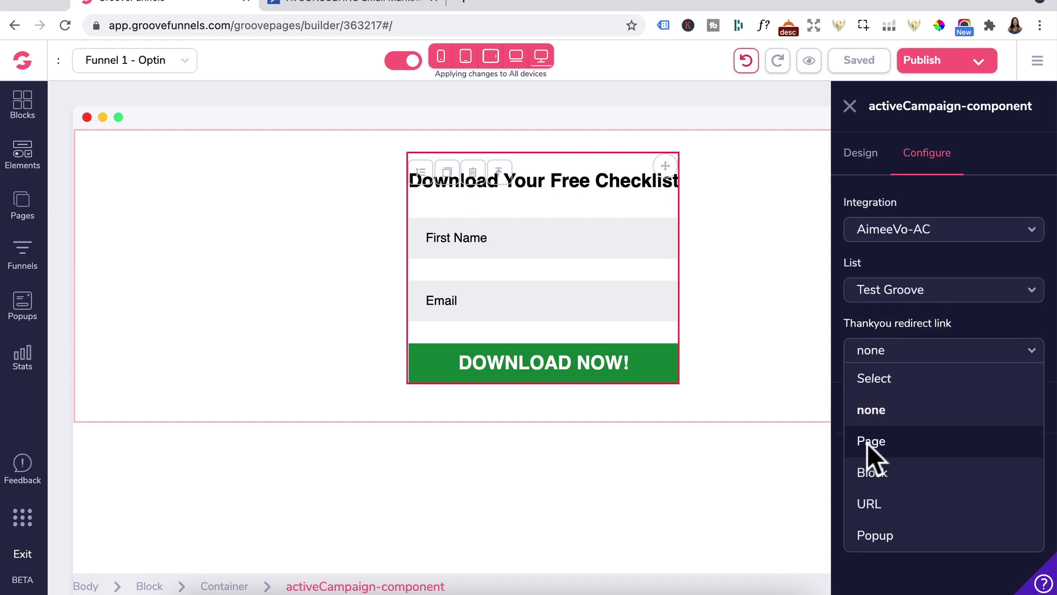
pyautogui.click(868, 444)
pyautogui.click(890, 415)
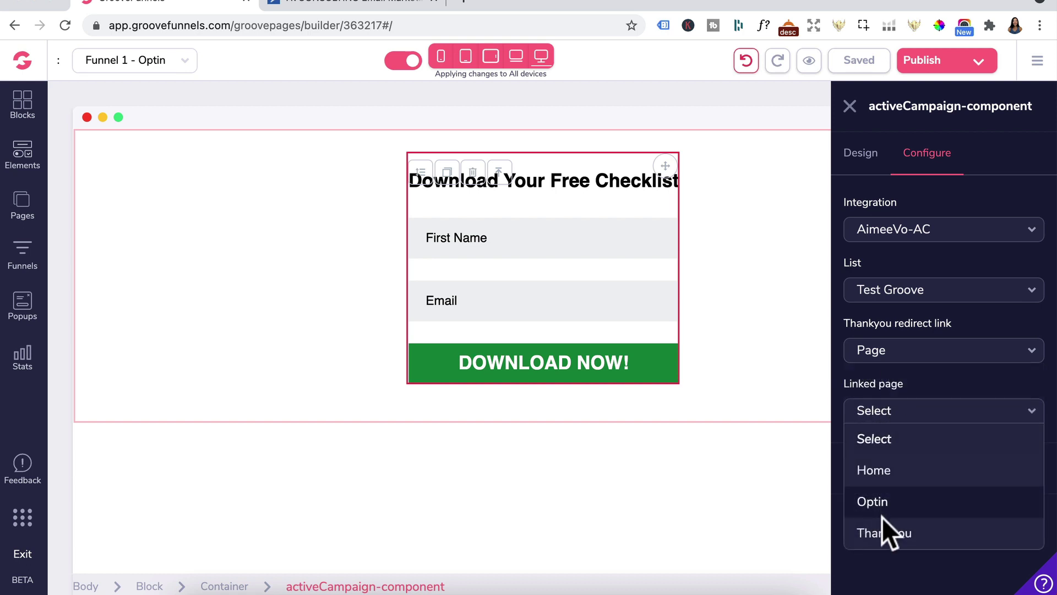
pyautogui.click(884, 533)
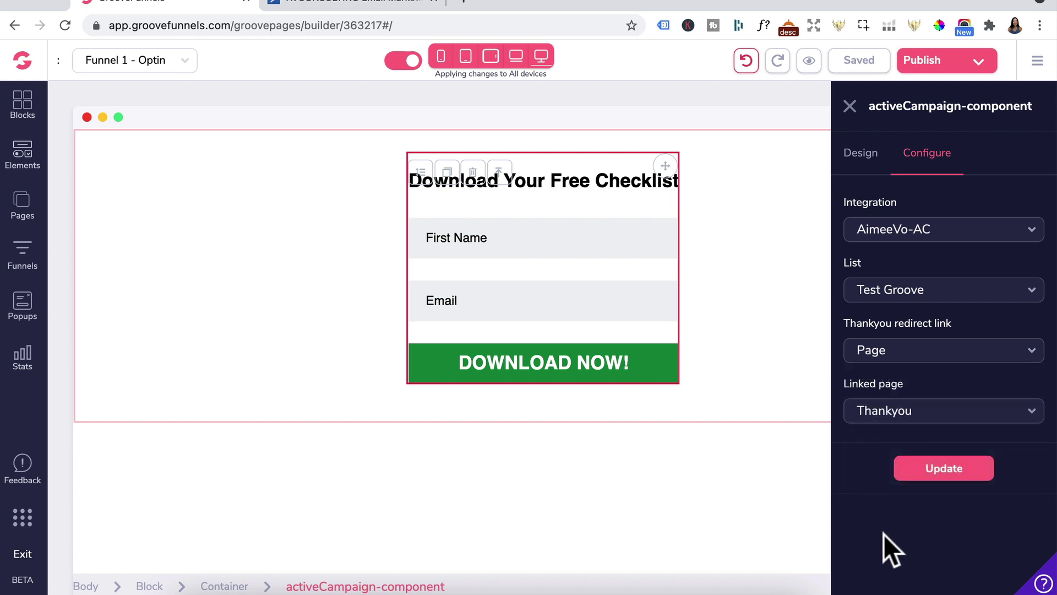
pyautogui.click(944, 477)
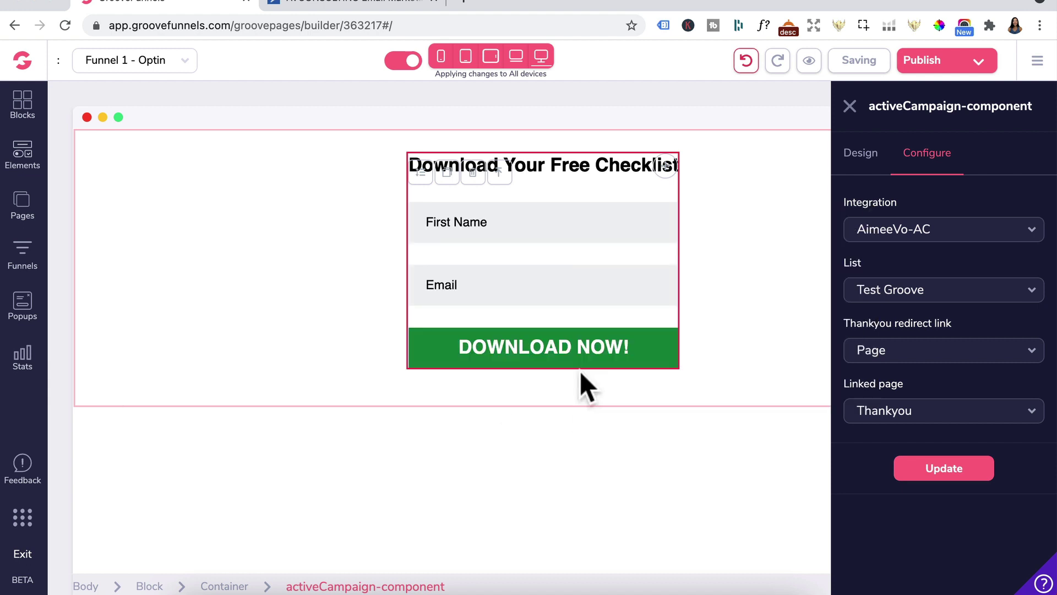
# - Switch to ActiveCampaign and start a new site form named Test Groove with the Inline Form style
pyautogui.click(372, 3)
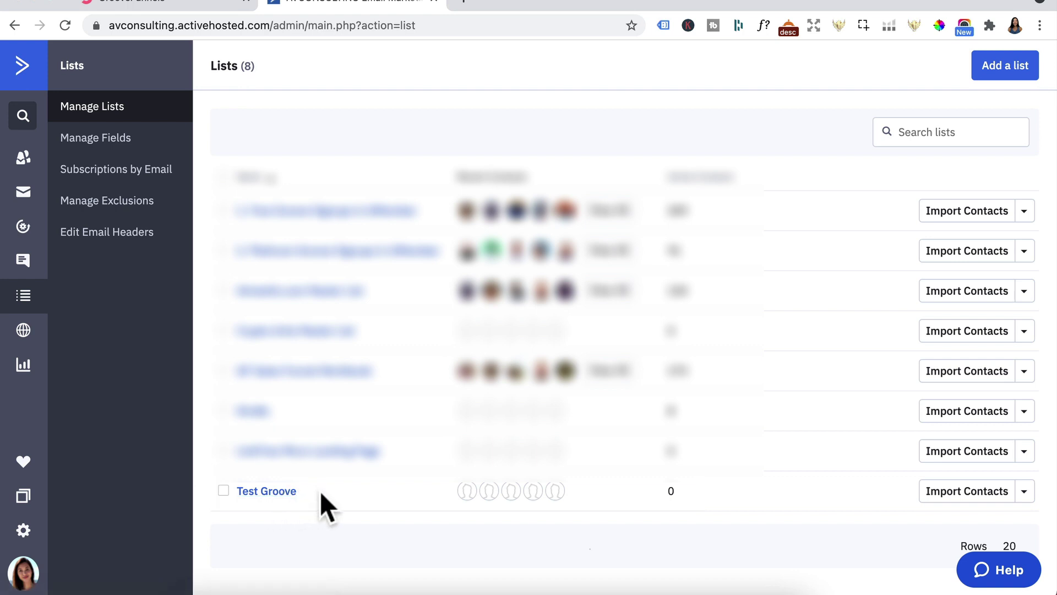
pyautogui.click(23, 333)
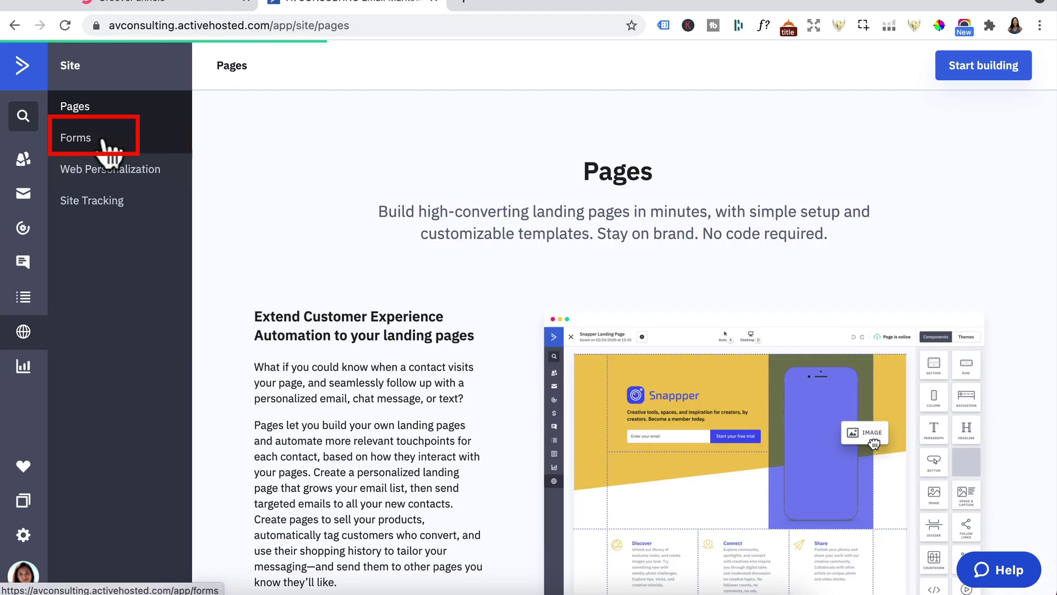
pyautogui.click(108, 144)
pyautogui.click(980, 82)
pyautogui.write('Test Groove')
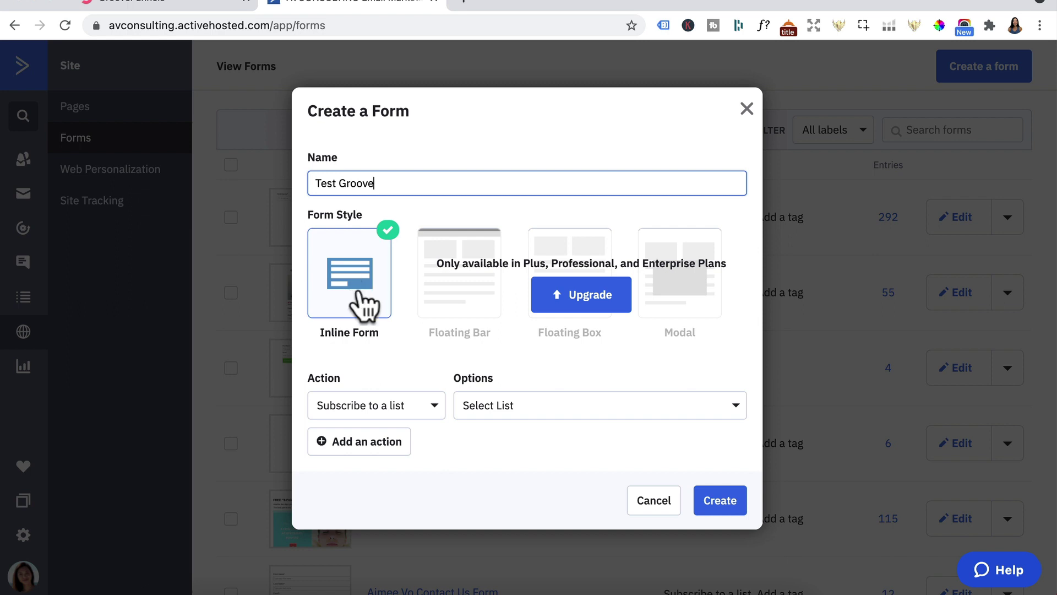
pyautogui.click(356, 301)
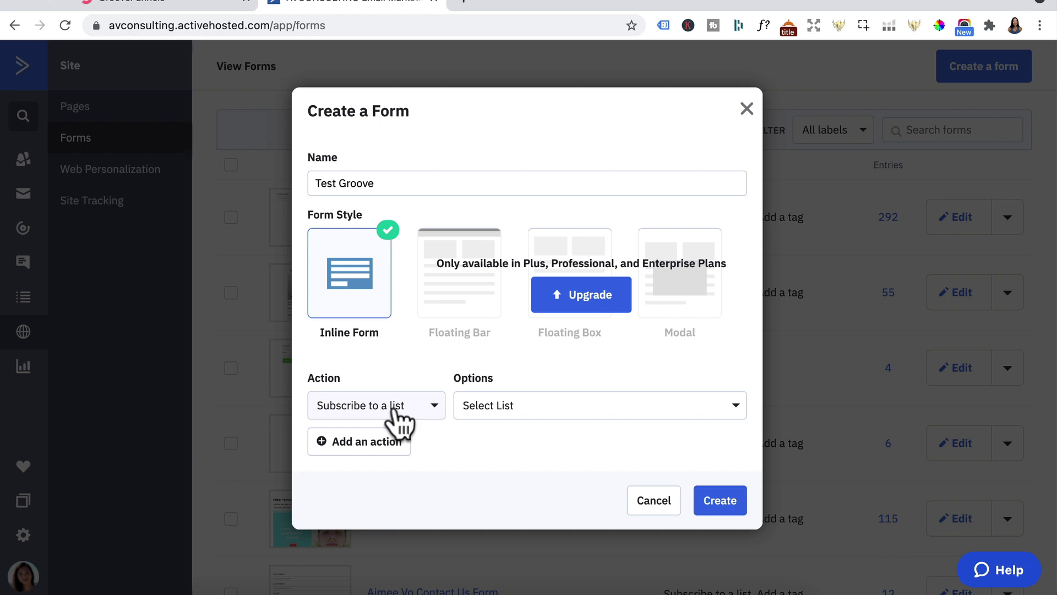
# - Set the new form's subscribe action to the Test Groove list
pyautogui.click(558, 410)
pyautogui.write('test')
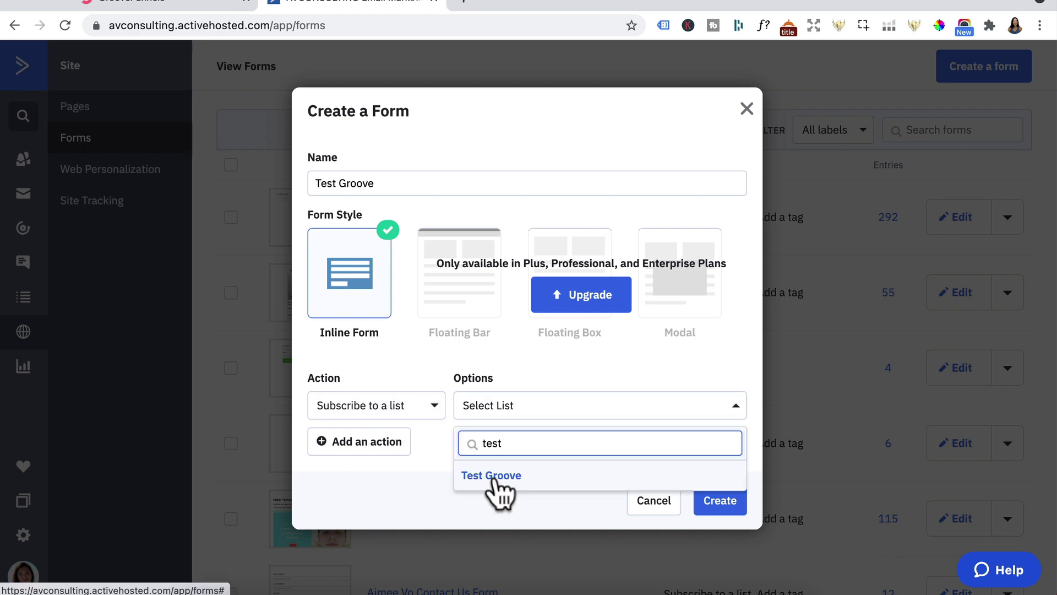
pyautogui.click(494, 476)
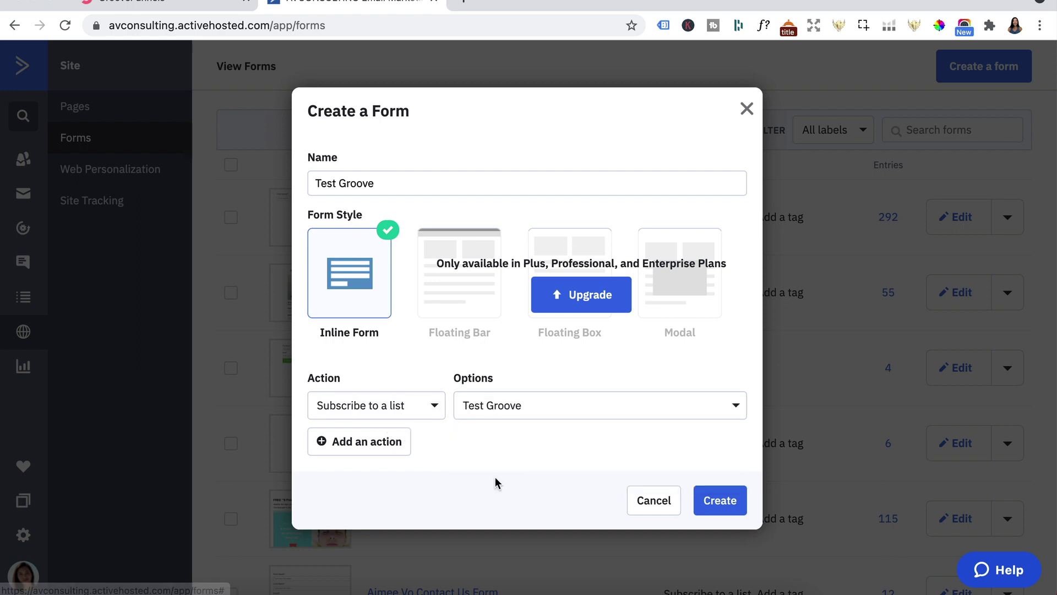
# - Add a second form action that adds the tag "test groove", and create the form
pyautogui.click(347, 443)
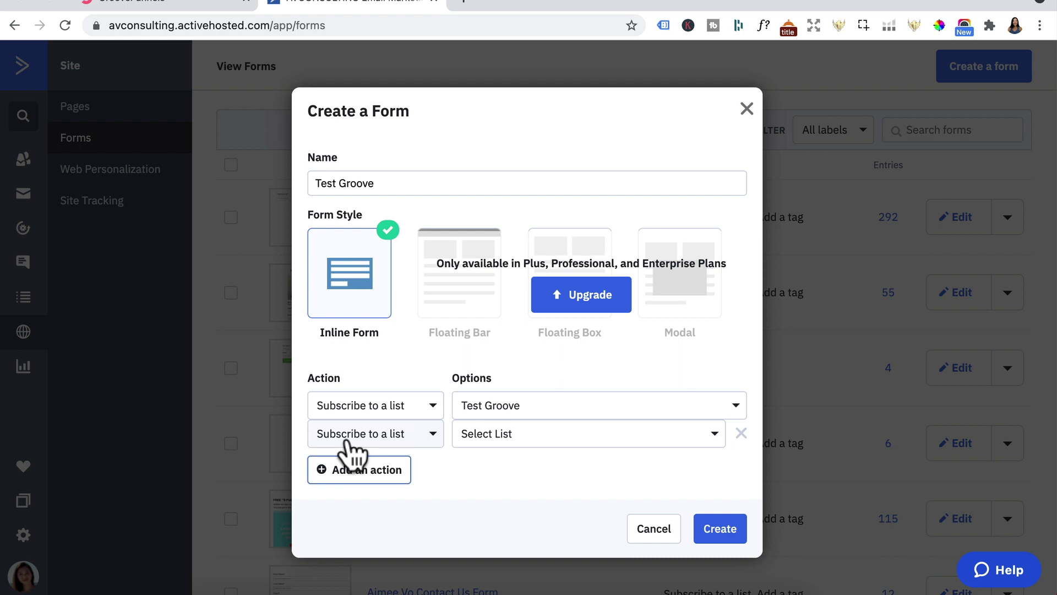
pyautogui.click(397, 435)
pyautogui.click(342, 471)
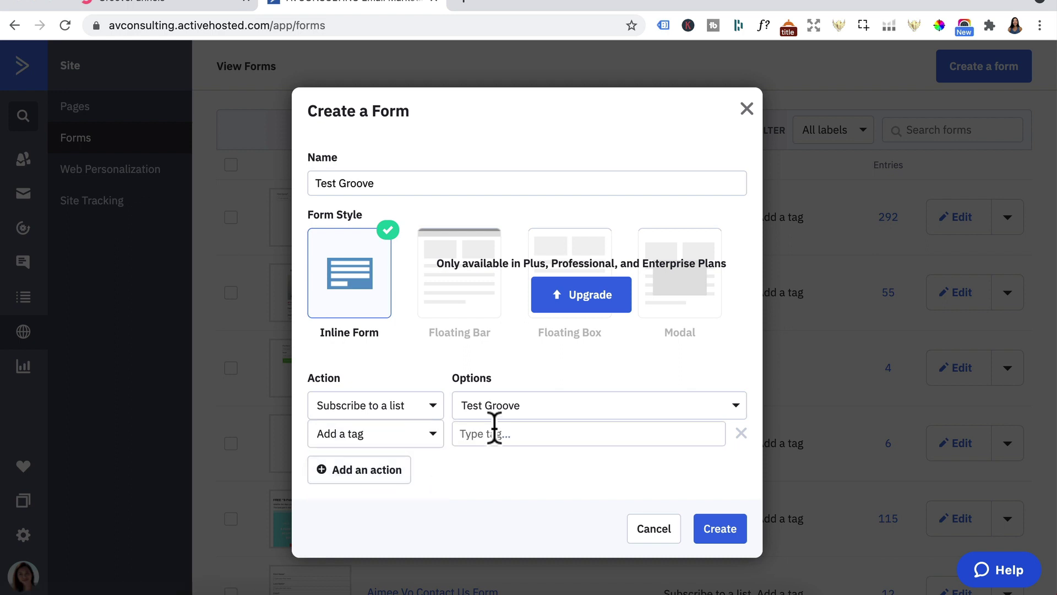
pyautogui.click(497, 433)
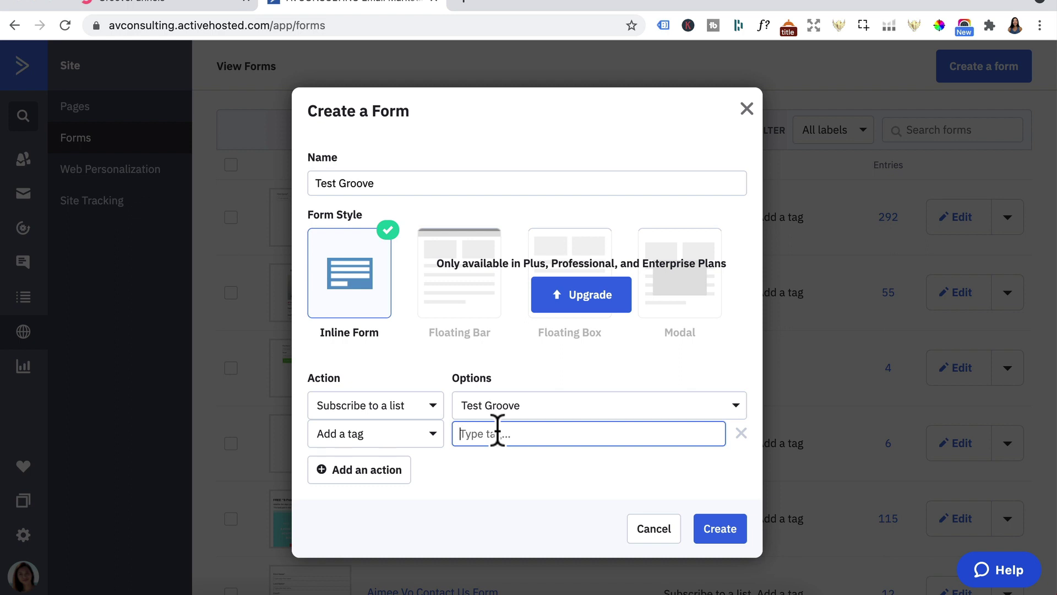
pyautogui.write('test groove')
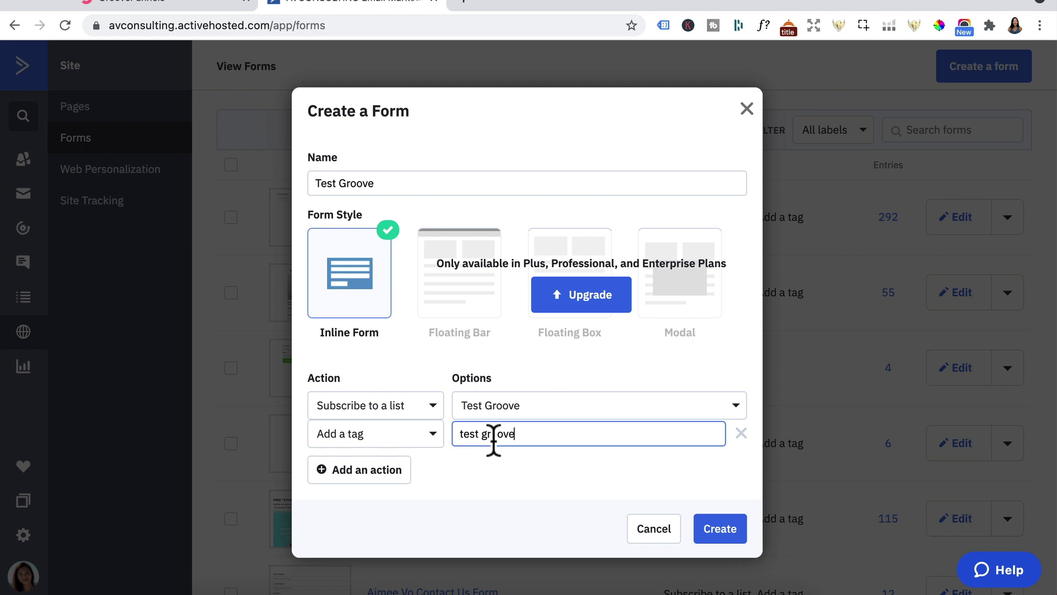
pyautogui.click(717, 531)
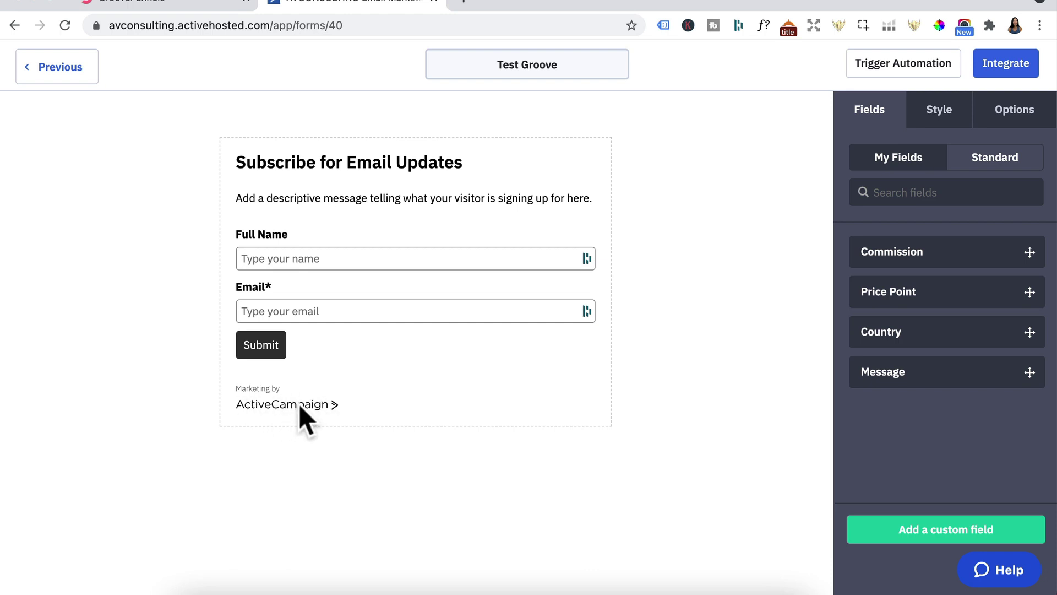
# - Turn off the AC Branding in the form's style settings
pyautogui.click(930, 117)
pyautogui.scroll(-5, 884, 437)
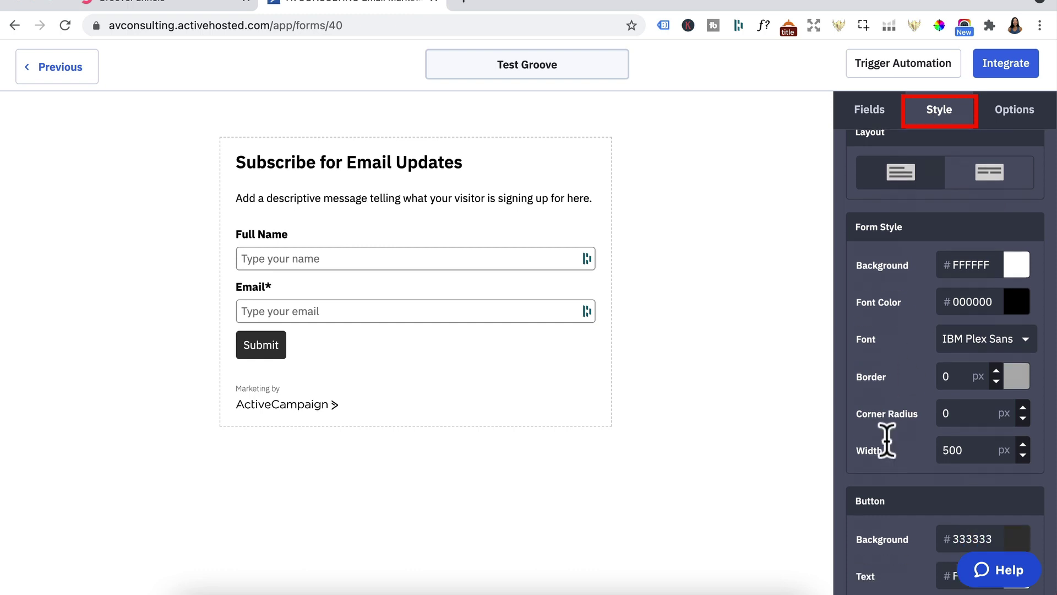
pyautogui.click(991, 476)
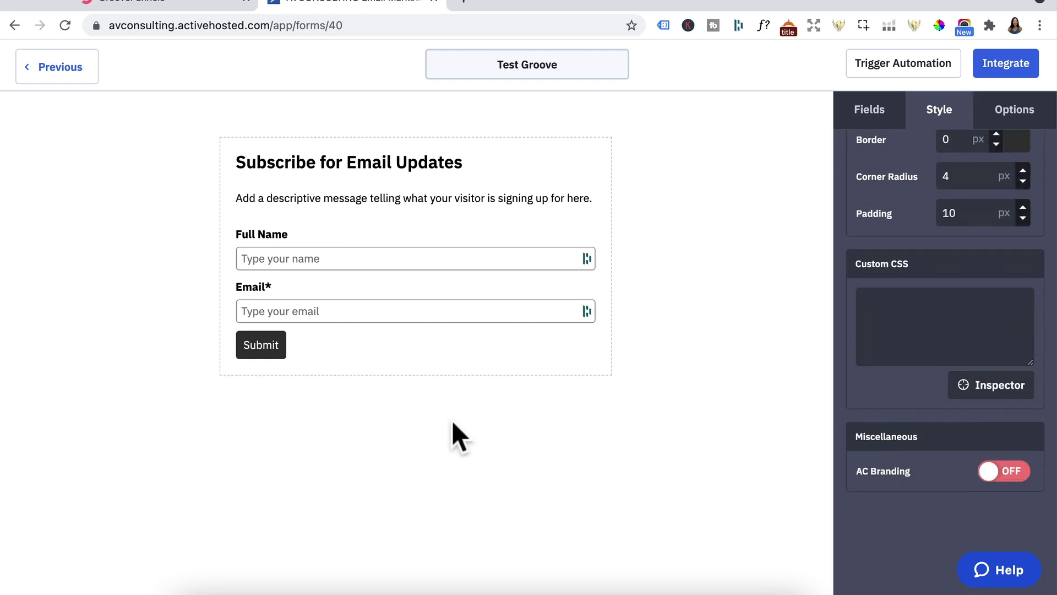
# - Remove the "Subscribe for Email Updates" header and the descriptive message below it from the form
pyautogui.click(452, 159)
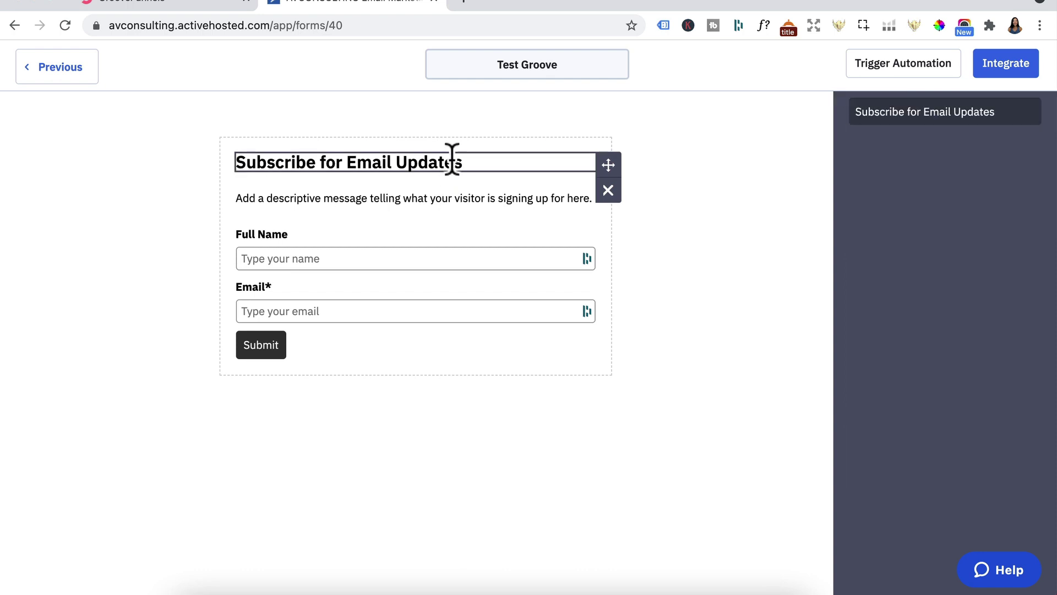
pyautogui.click(608, 190)
pyautogui.click(730, 206)
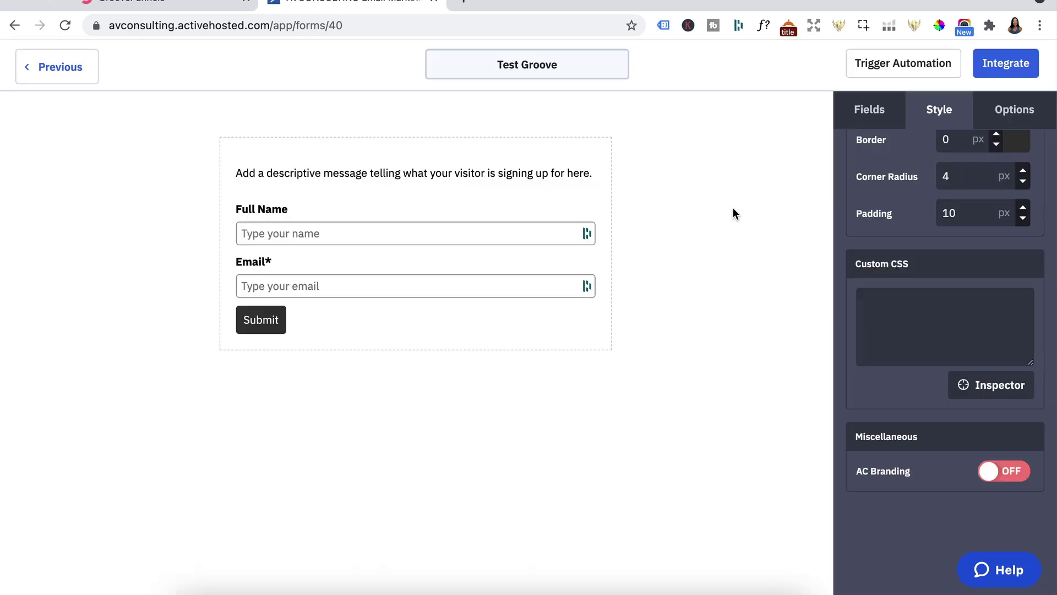
pyautogui.click(566, 165)
pyautogui.click(608, 190)
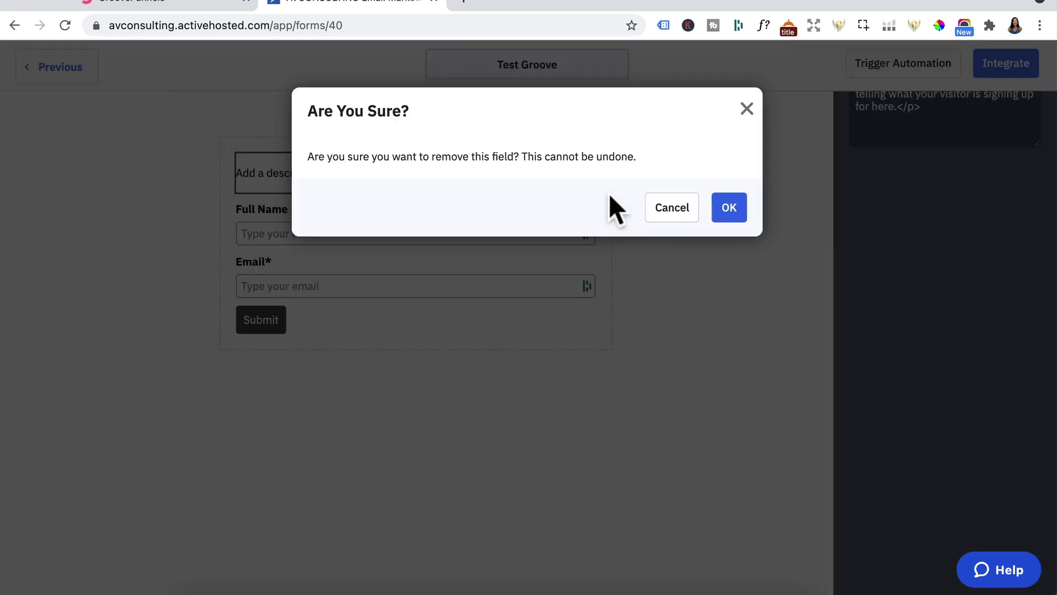
pyautogui.click(730, 207)
# - Replace the form's Full Name field with the standard First Name field, placed above Email
pyautogui.click(260, 174)
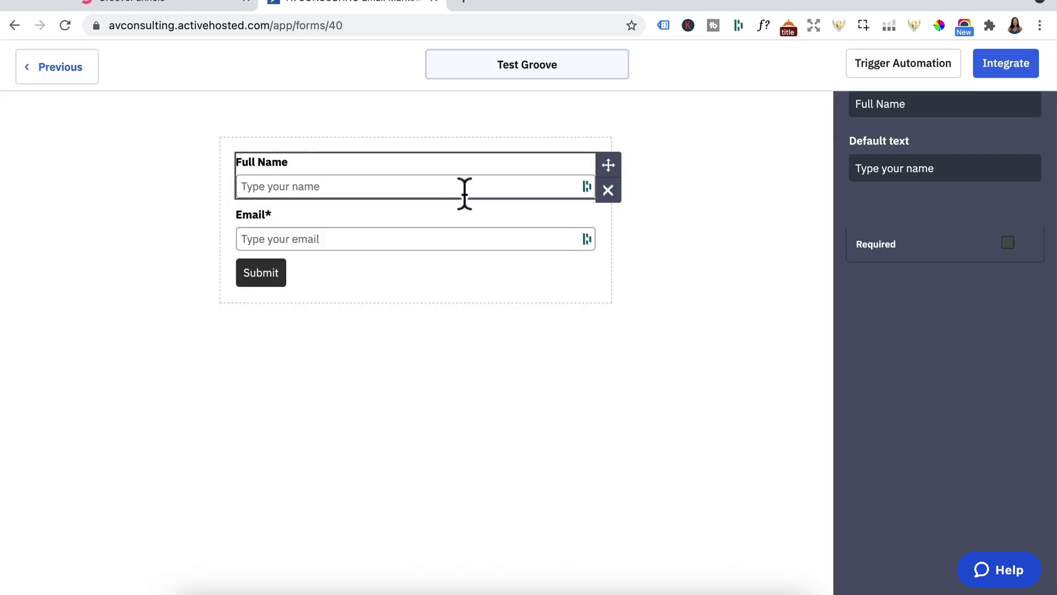
pyautogui.click(804, 248)
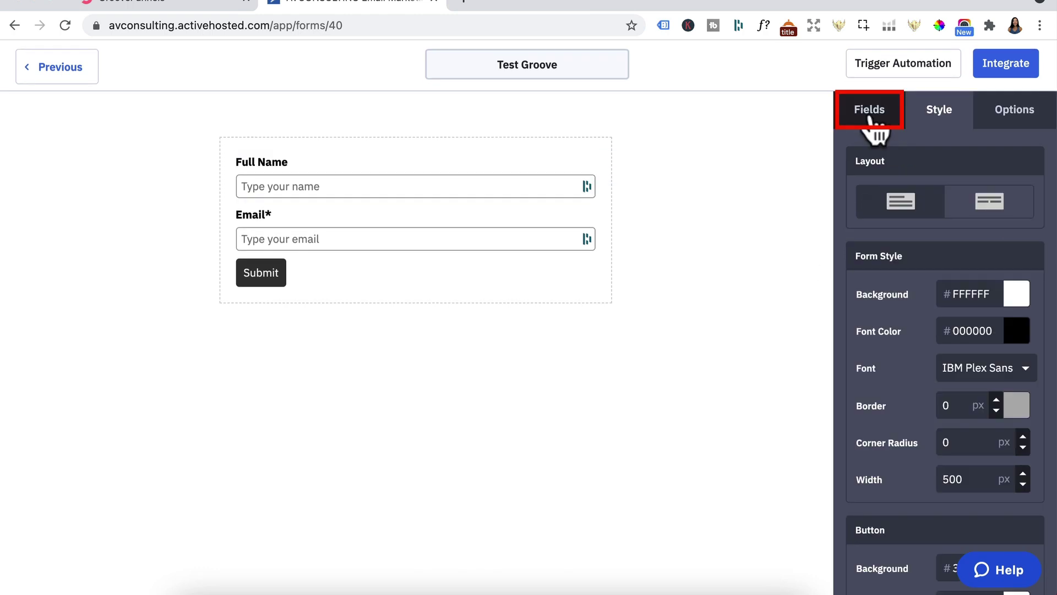
pyautogui.click(869, 113)
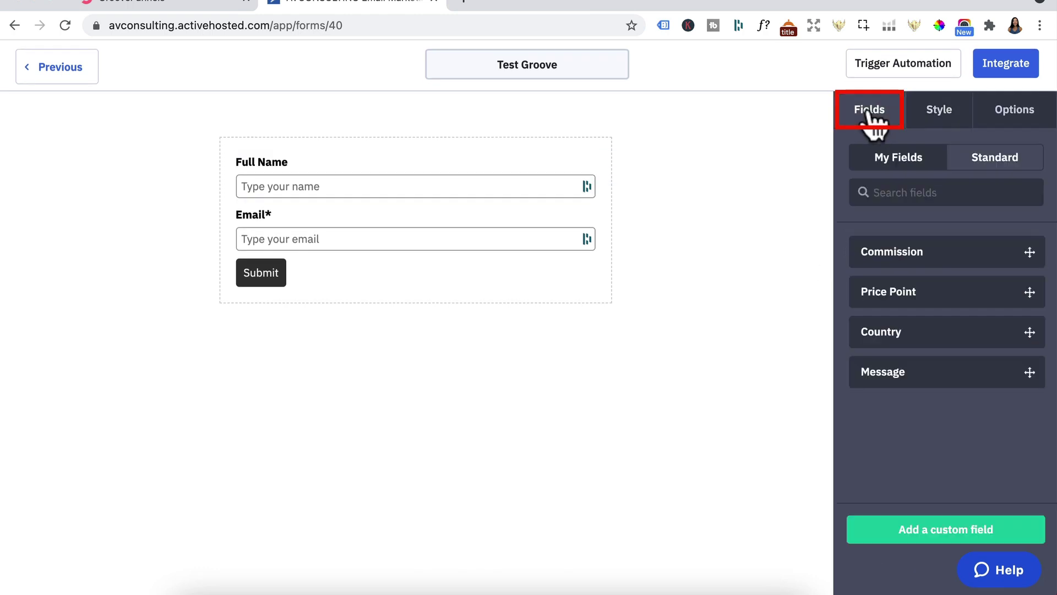
pyautogui.click(1000, 160)
pyautogui.moveTo(907, 264); pyautogui.dragTo(510, 196)
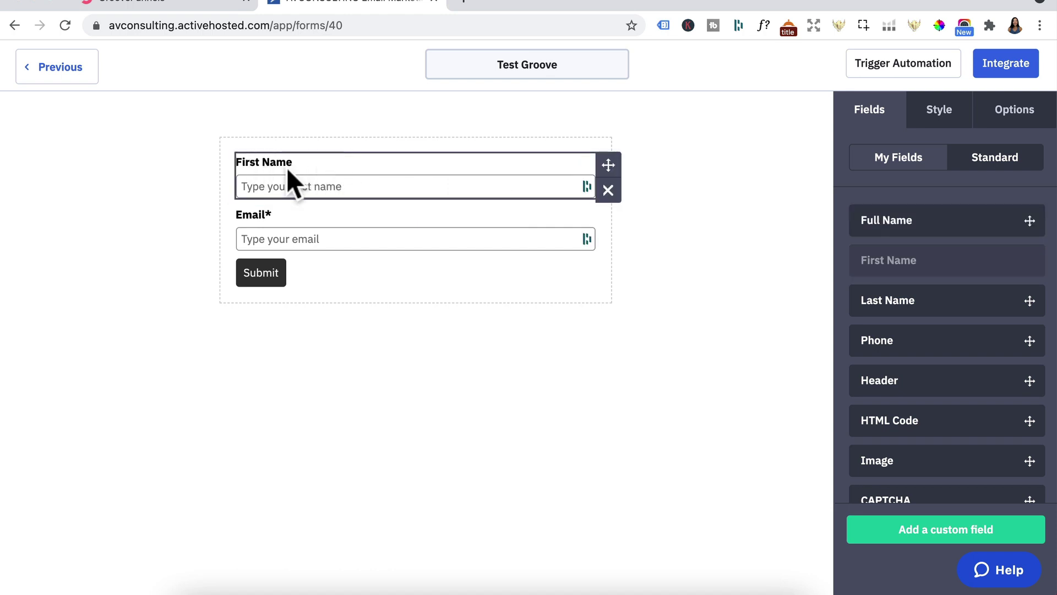
# - Set the default text of the First Name field to "First Name"
pyautogui.click(371, 170)
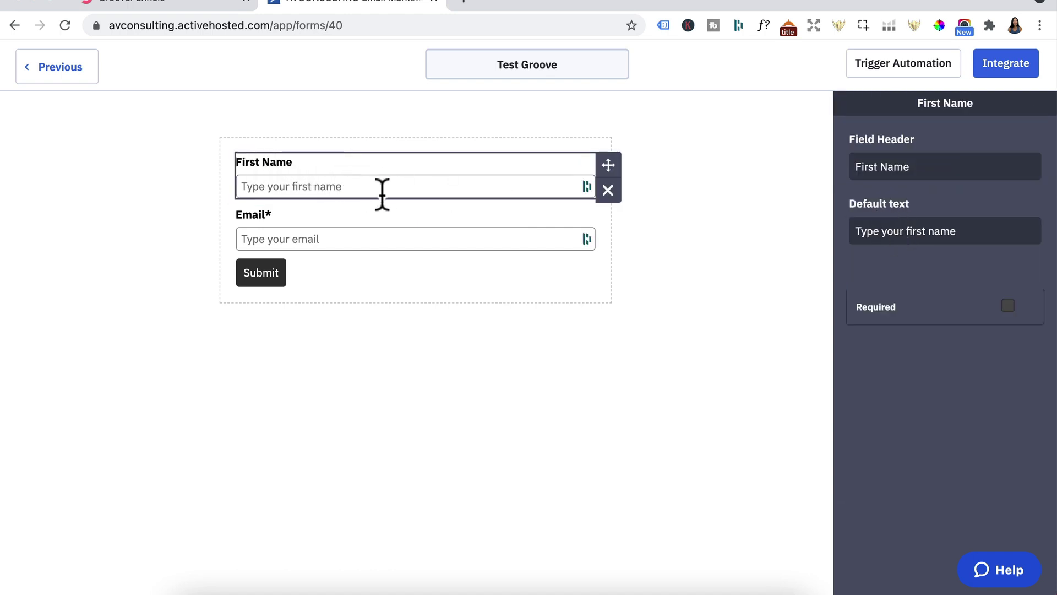
pyautogui.click(864, 231)
pyautogui.hotkey('ctrl', 'a')
pyautogui.press('BackSpace')
pyautogui.write('First Name')
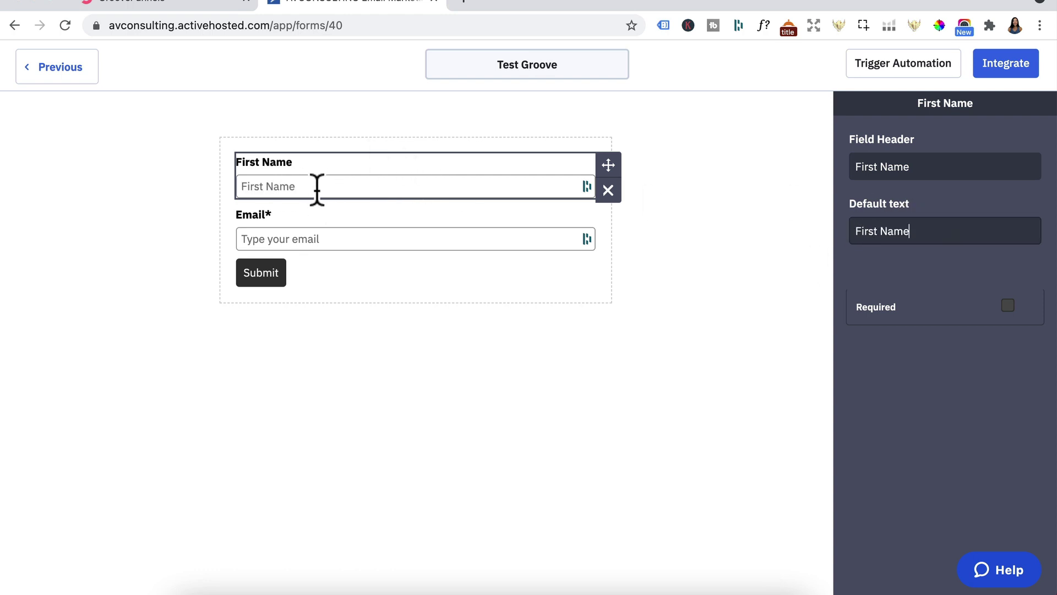
# - Set the default text of the Email field to "Your email address"
pyautogui.click(356, 221)
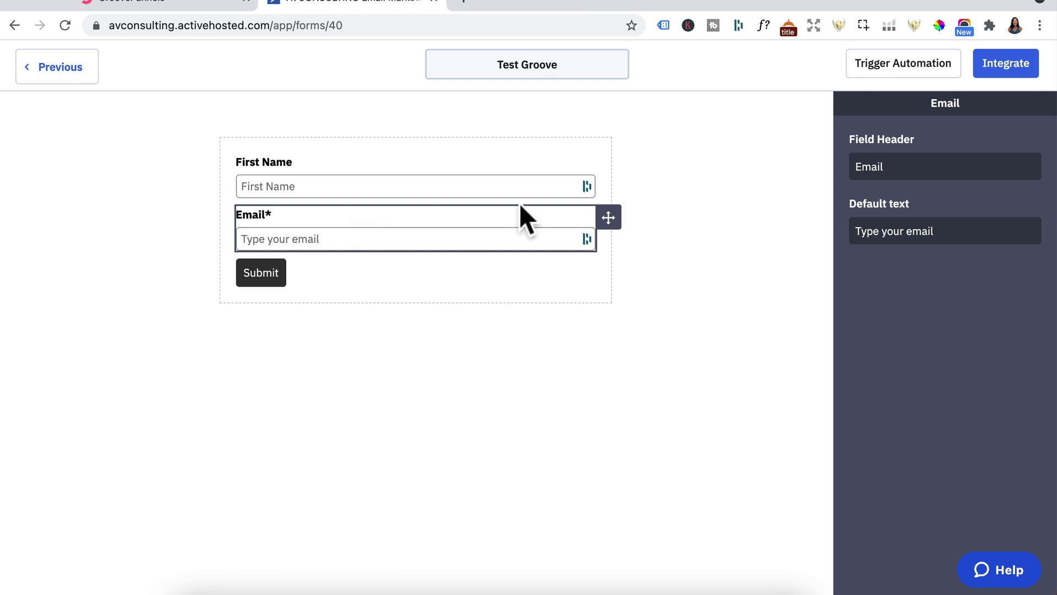
pyautogui.click(906, 230)
pyautogui.hotkey('ctrl', 'a')
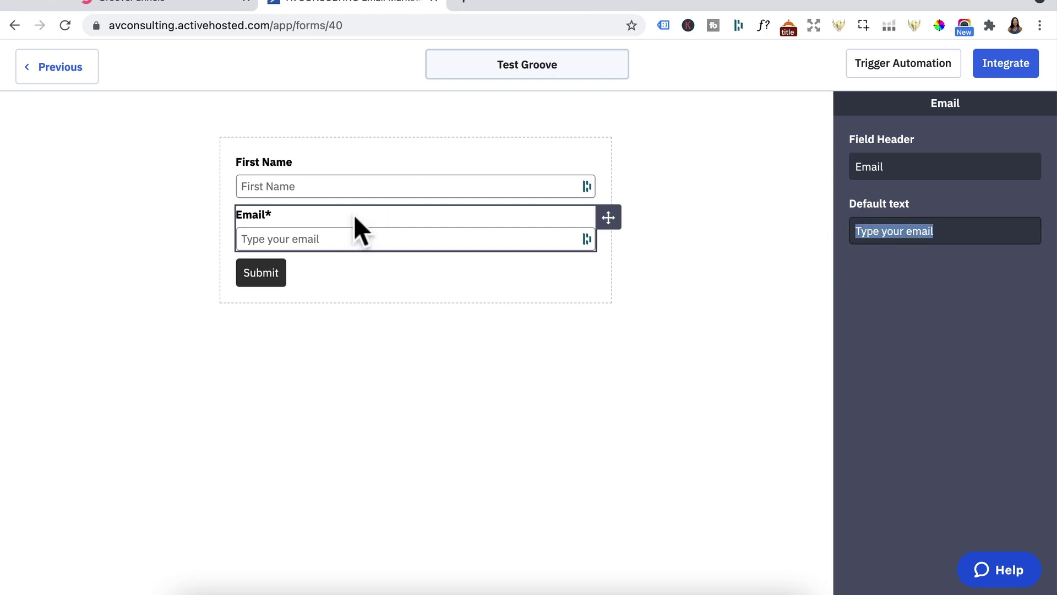
pyautogui.write('Your email address')
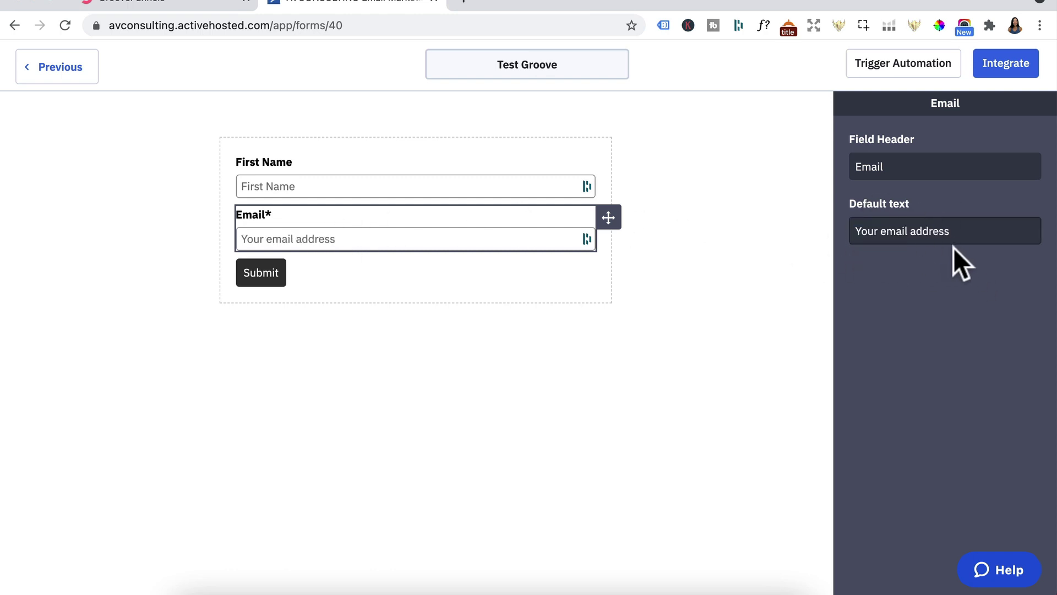
# - Change the form's Submit button label to "DOWNLOAD NOW!"
pyautogui.click(260, 278)
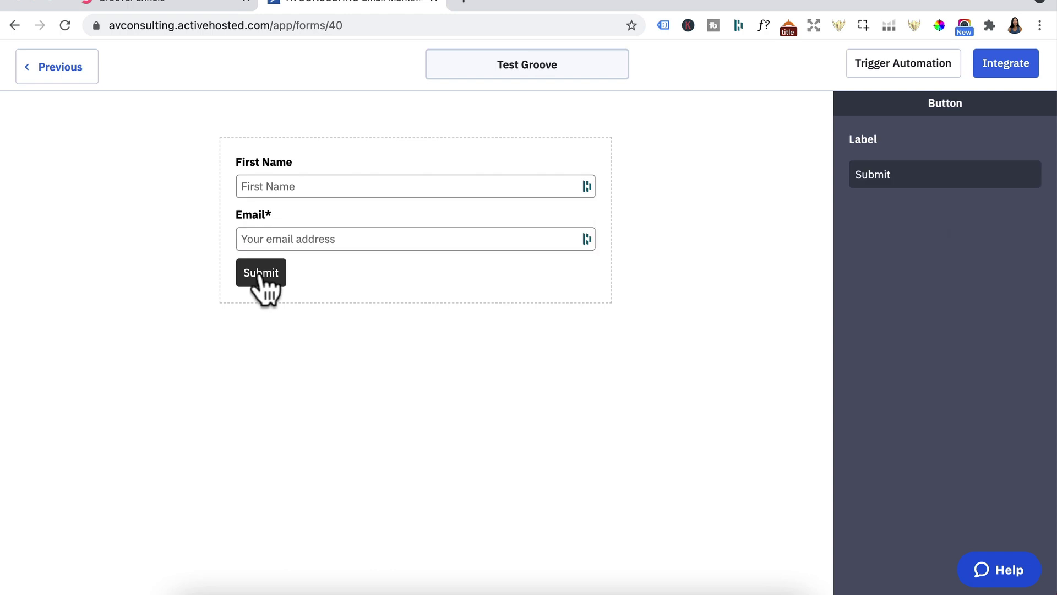
pyautogui.click(984, 166)
pyautogui.hotkey('ctrl', 'a')
pyautogui.write('DOWNLOAD NOW!')
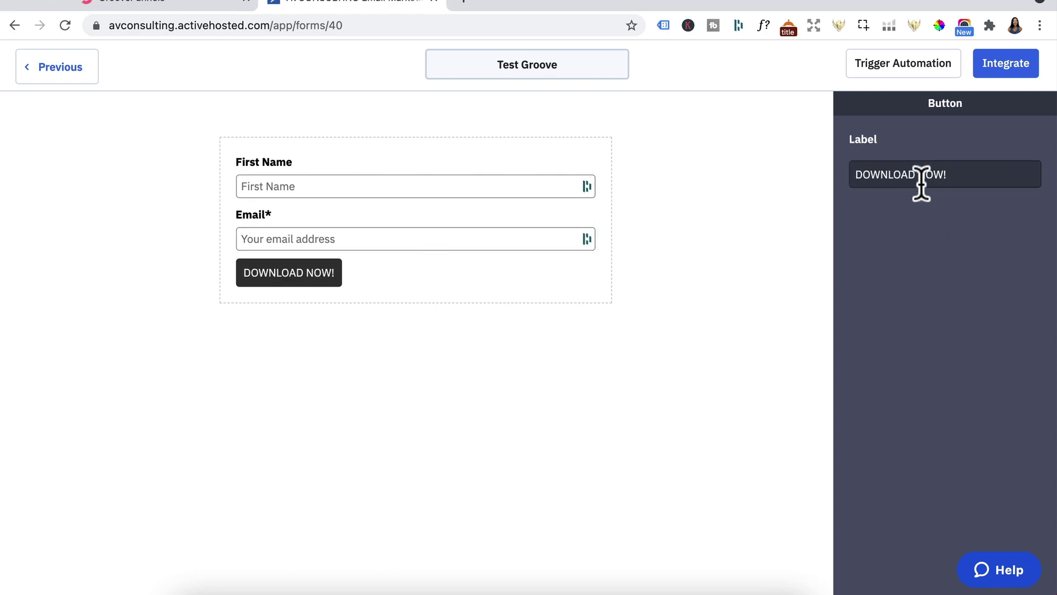
pyautogui.click(688, 208)
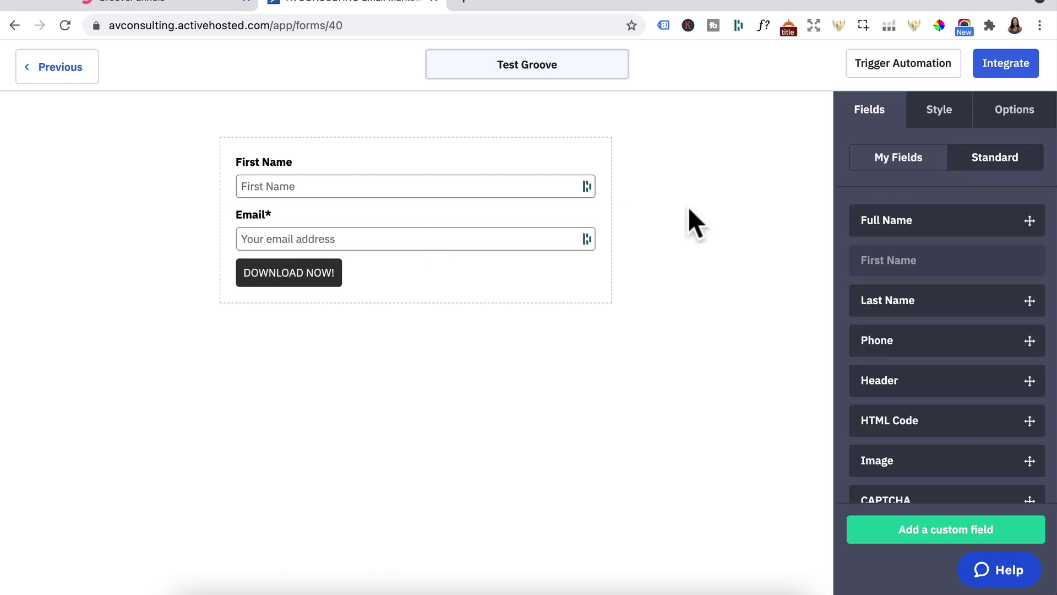
# - Set the form button's background colour to green, 1C9C36
pyautogui.click(931, 121)
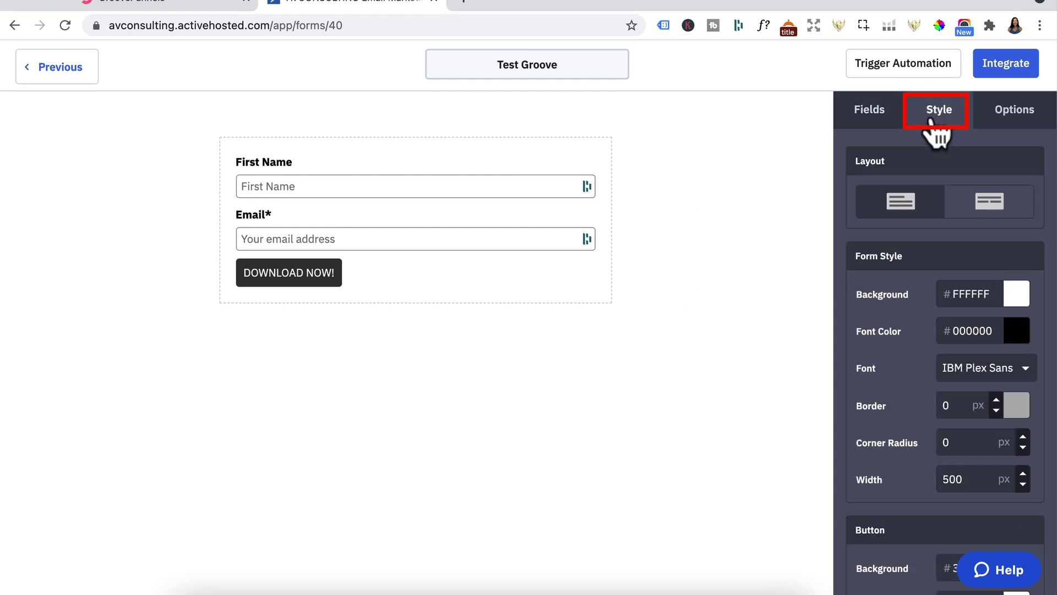
pyautogui.scroll(-5, 859, 231)
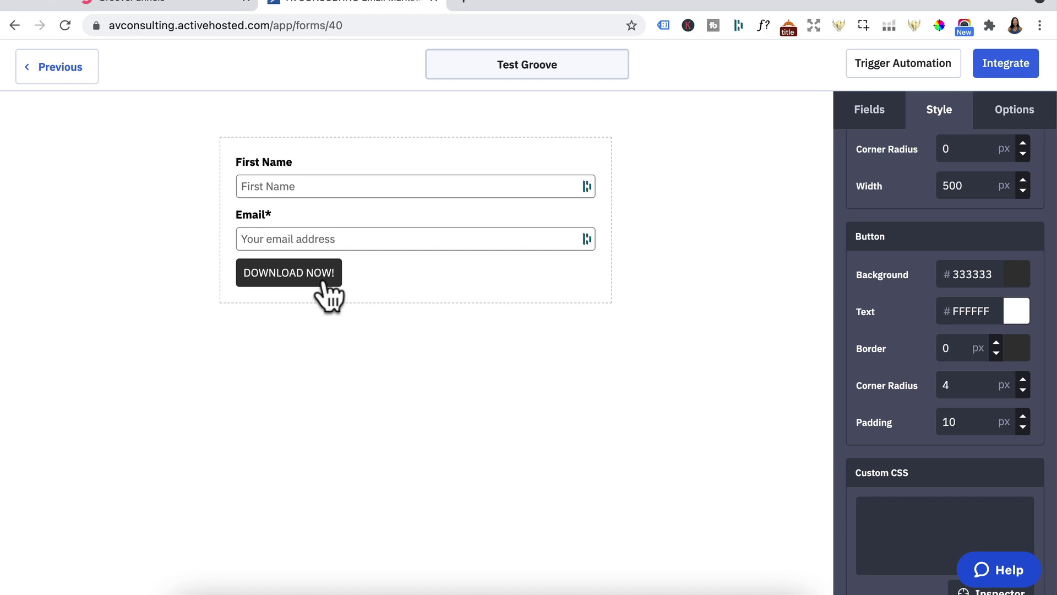
pyautogui.click(1018, 280)
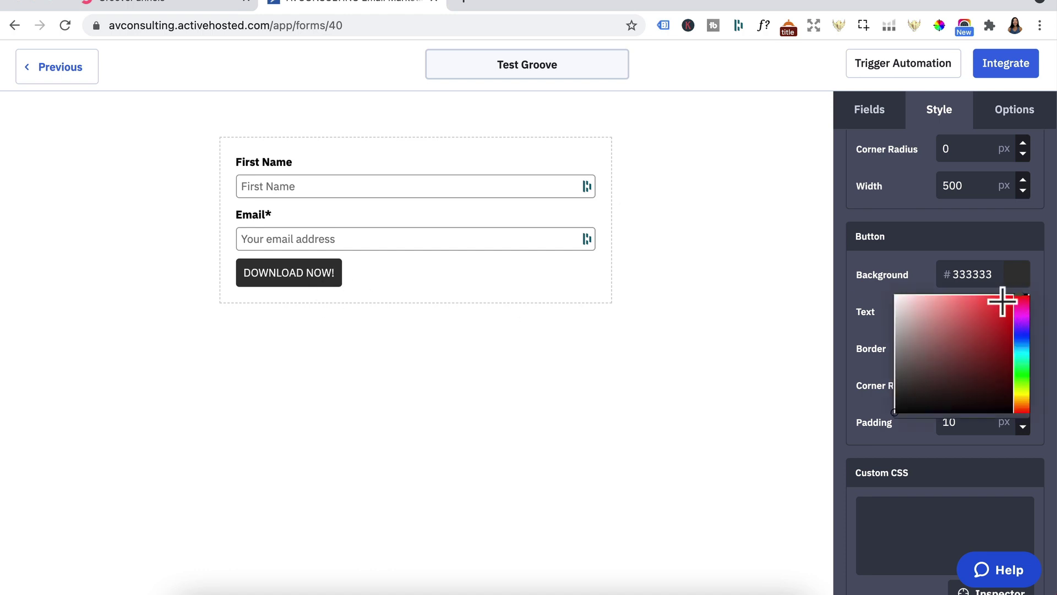
pyautogui.click(977, 318)
pyautogui.click(991, 342)
# - Set the form's font to Arial in the form style settings
pyautogui.scroll(4, 892, 193)
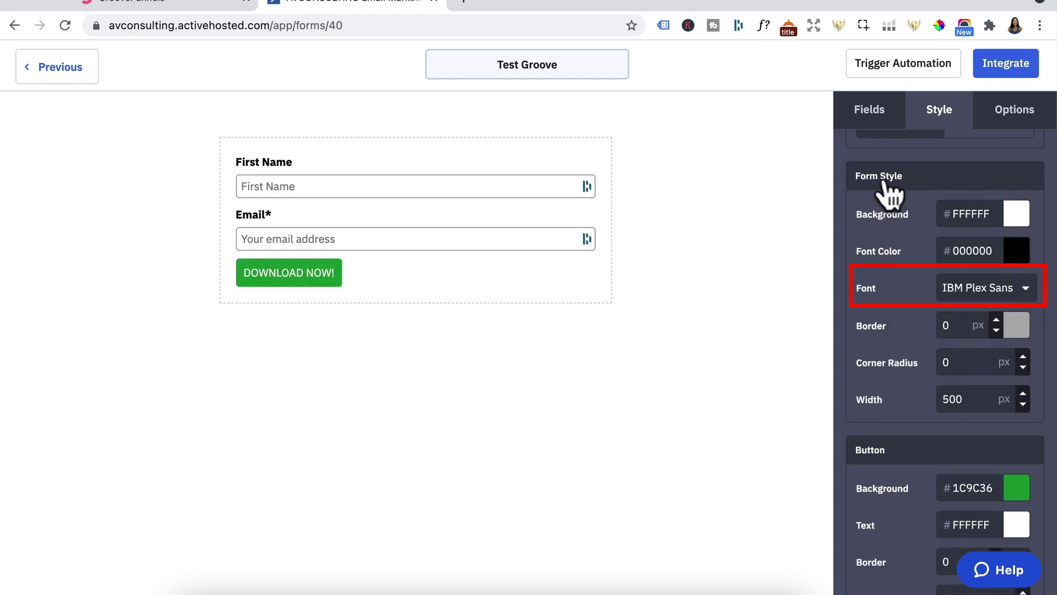
pyautogui.click(995, 293)
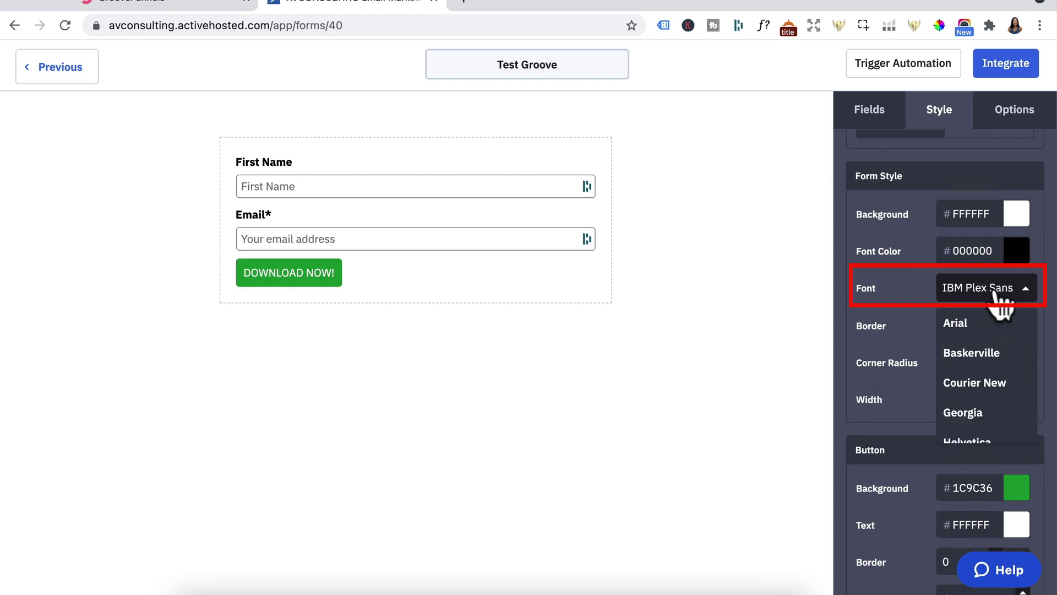
pyautogui.click(966, 325)
# - Set the form's On Submit behaviour to Open URL
pyautogui.scroll(1, 968, 328)
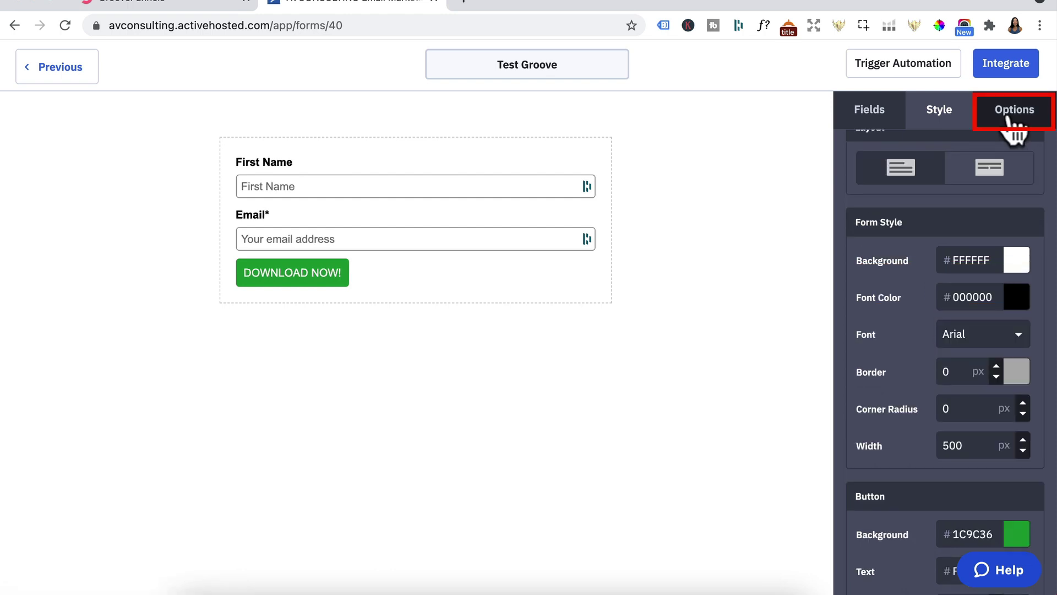
pyautogui.click(1014, 131)
pyautogui.scroll(1, 876, 200)
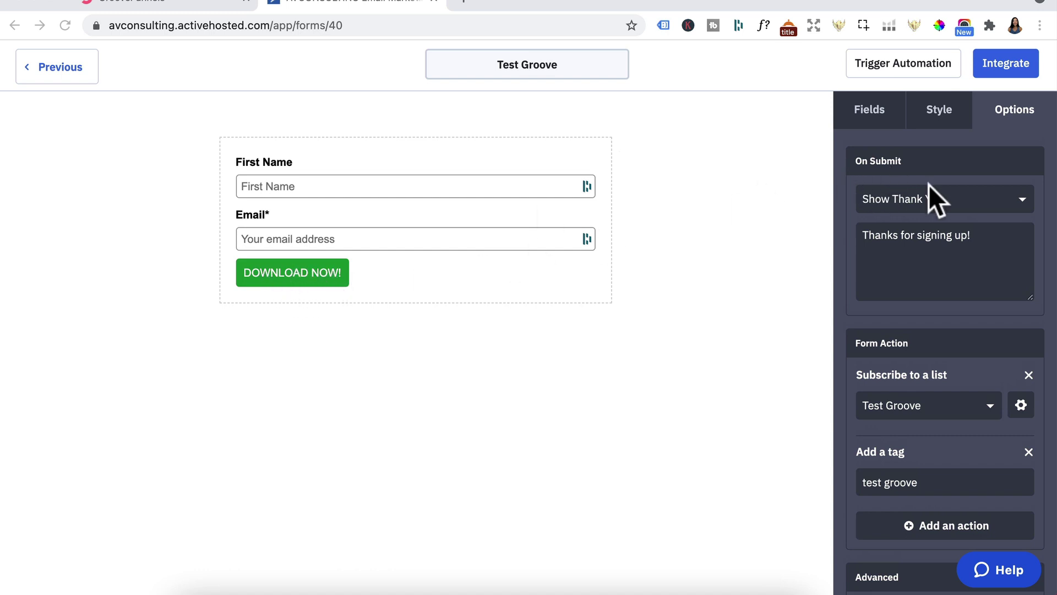
pyautogui.click(927, 202)
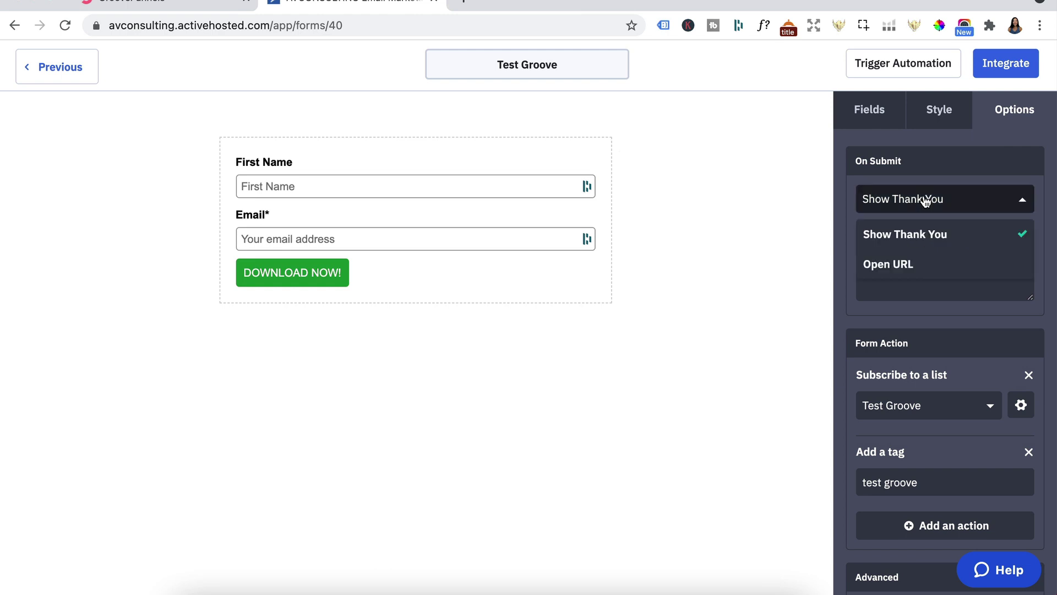
pyautogui.click(893, 264)
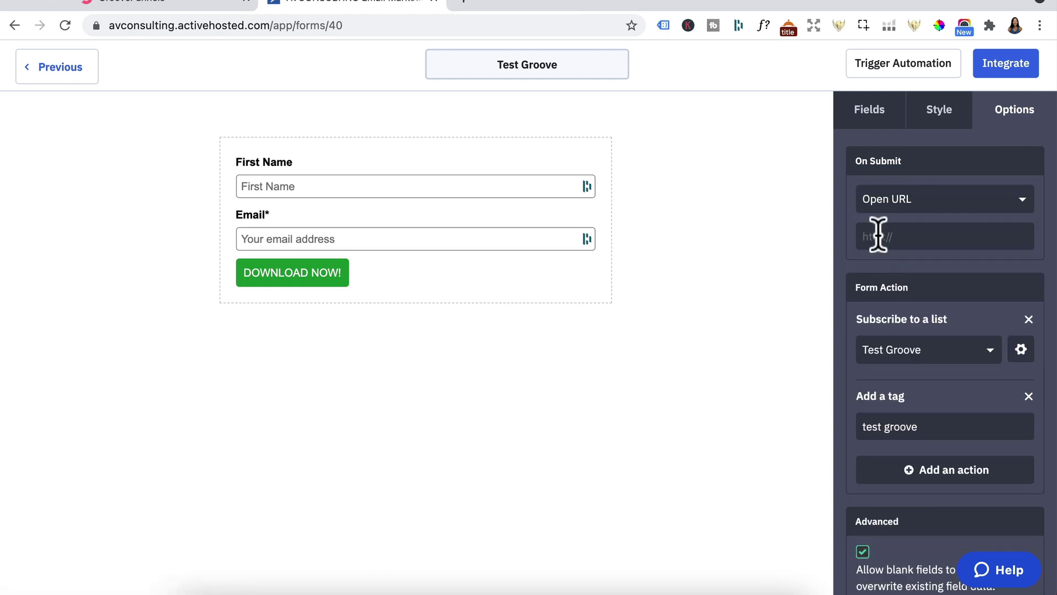
# - Switch to GrooveFunnels and open the Thankyou page of Funnel 1
pyautogui.click(205, 5)
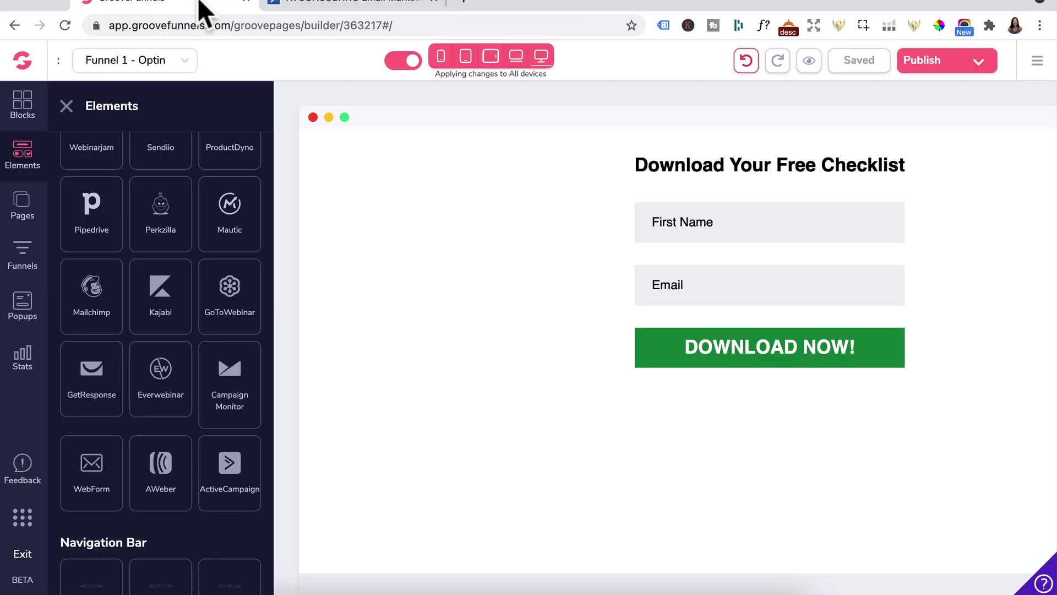
pyautogui.click(30, 265)
pyautogui.click(166, 177)
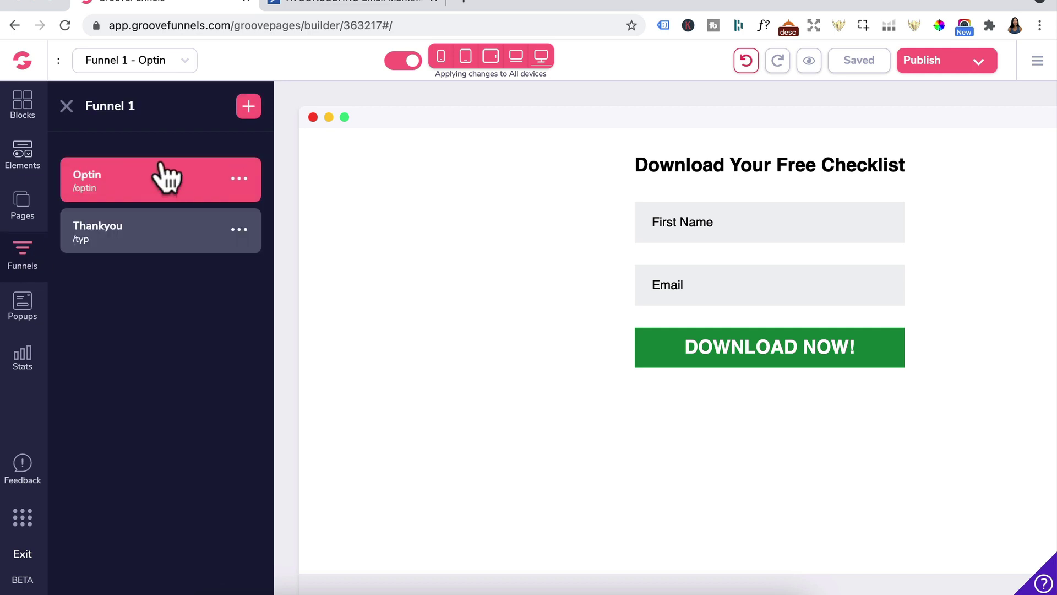
pyautogui.click(158, 244)
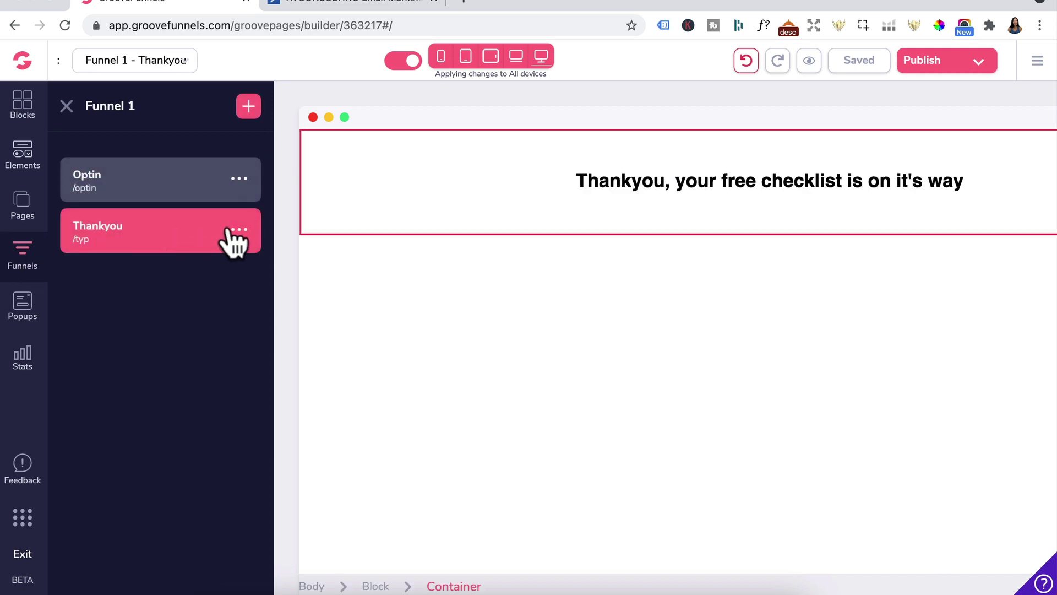
# - Publish the funnel on the GroovePages subdomain in folder test67 and copy the Thankyou page's link
pyautogui.click(936, 80)
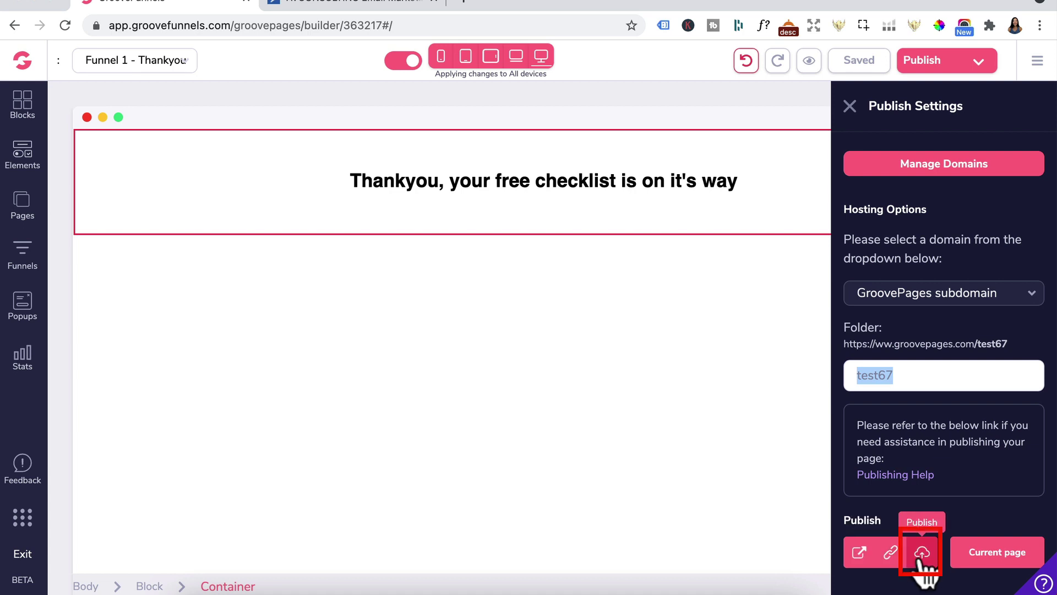
pyautogui.click(920, 555)
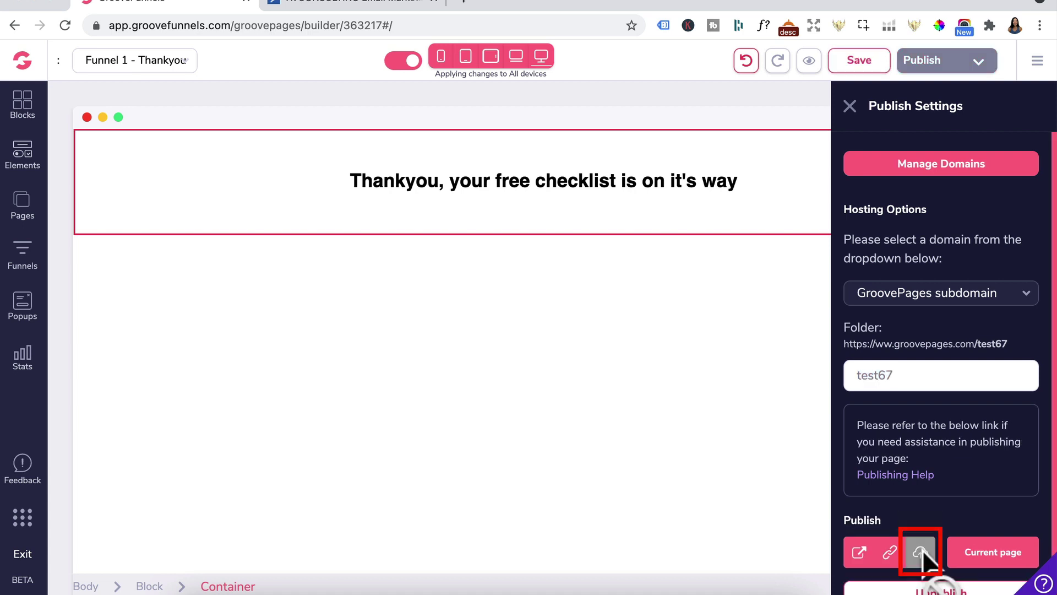
pyautogui.scroll(-1, 936, 551)
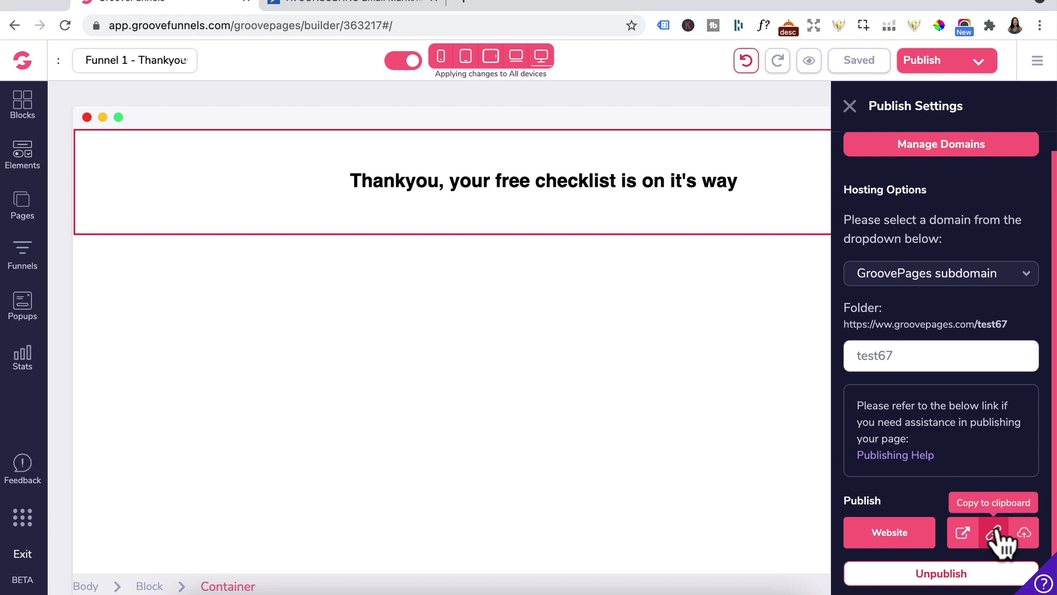
pyautogui.click(995, 533)
pyautogui.click(388, 5)
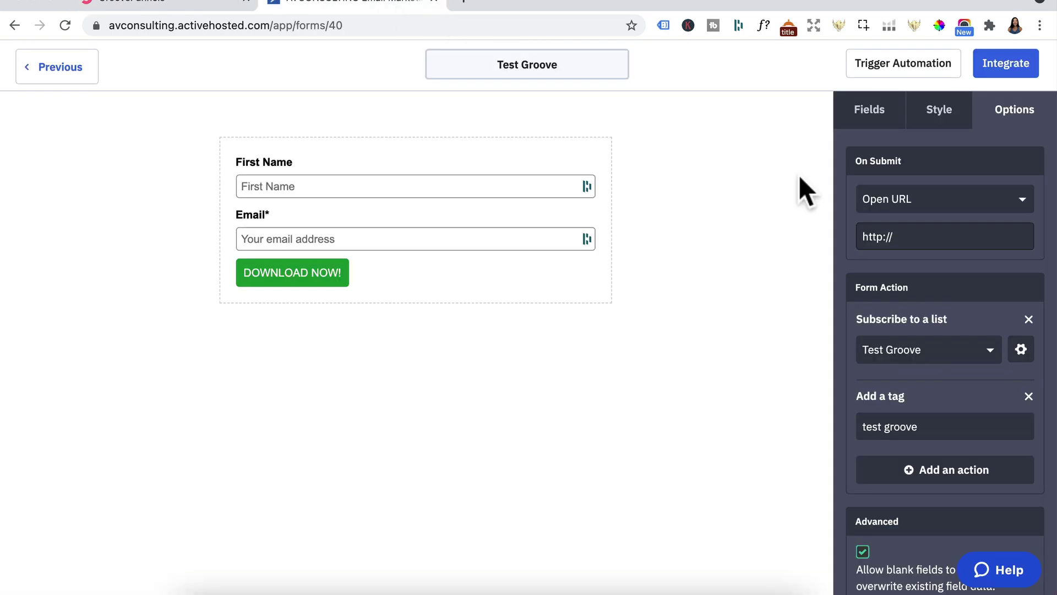
pyautogui.tripleClick(935, 235)
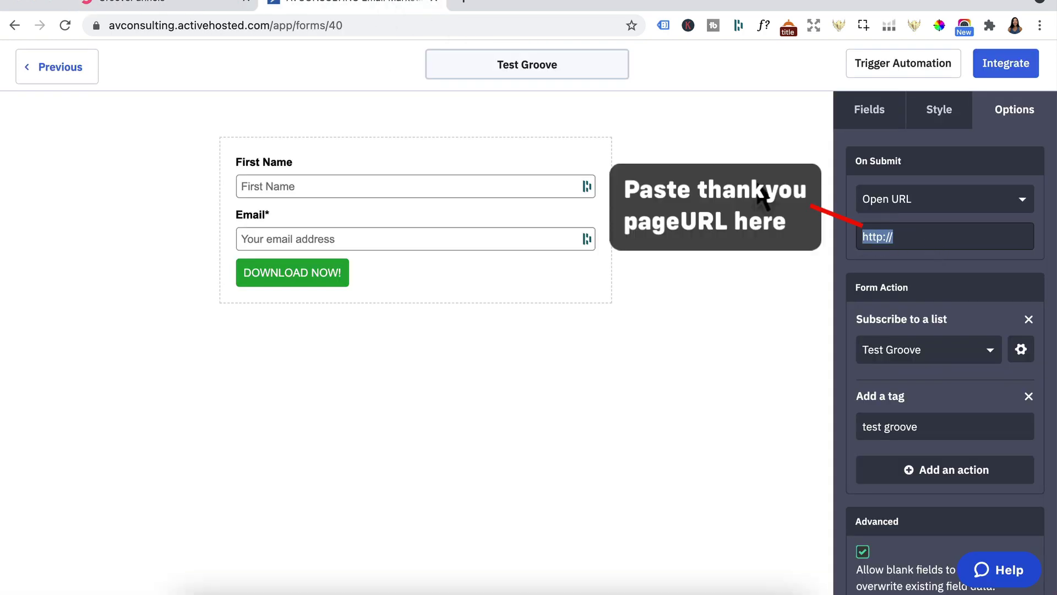
pyautogui.hotkey('ctrl', 'v')
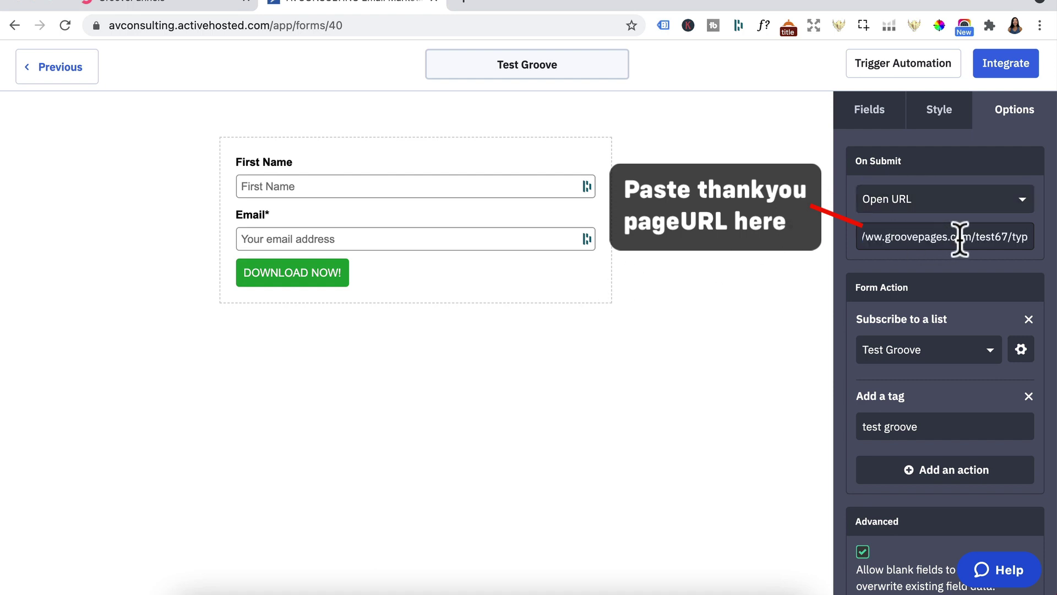
pyautogui.moveTo(960, 236); pyautogui.dragTo(836, 237)
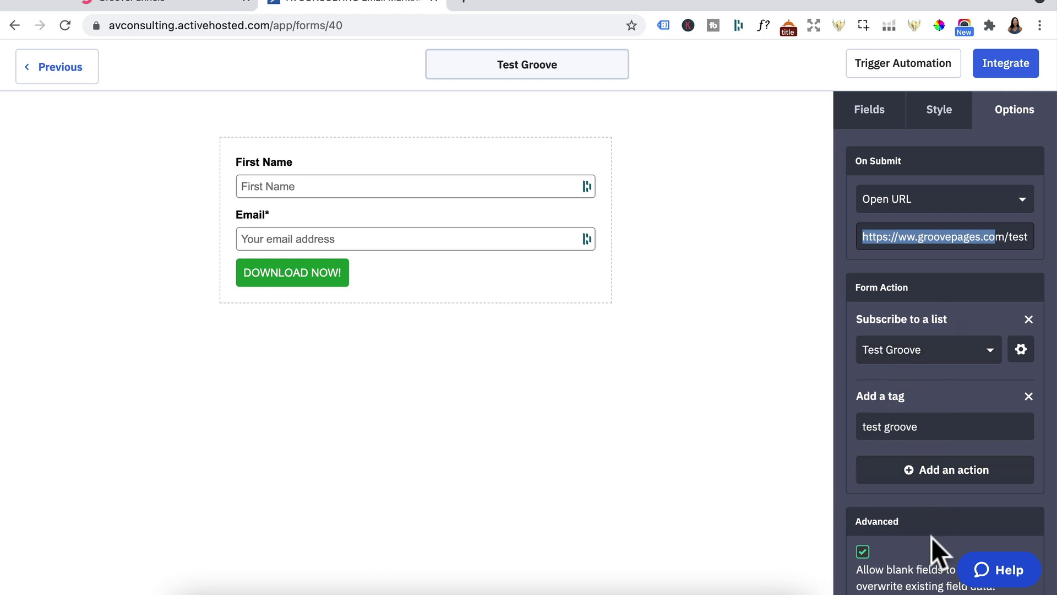
# - Turn off Opt-in Confirmation for the Test Groove list action and stop blank fields from overwriting existing field data
pyautogui.click(1021, 353)
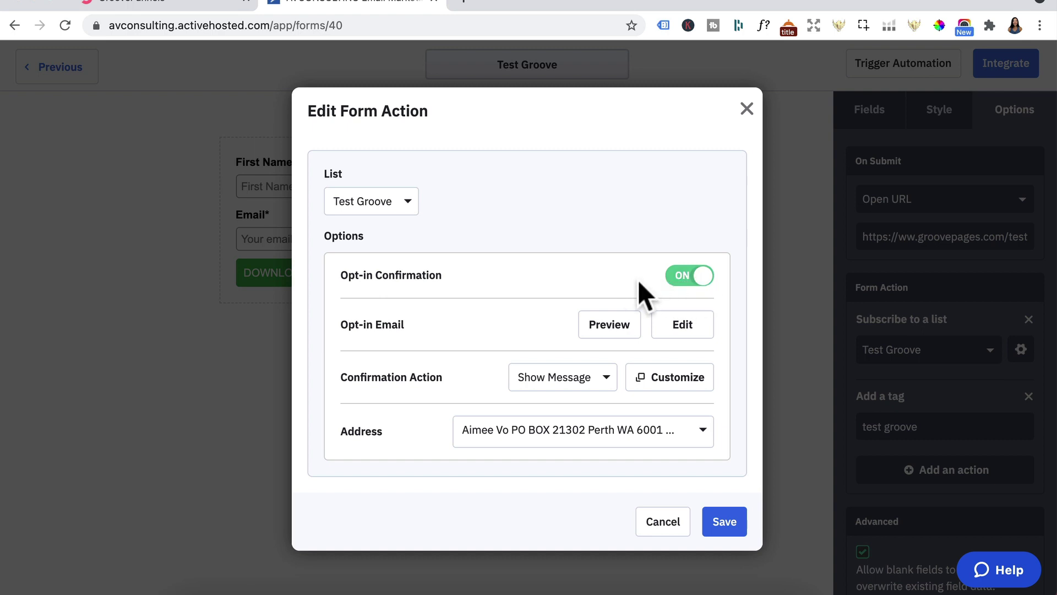
pyautogui.click(682, 276)
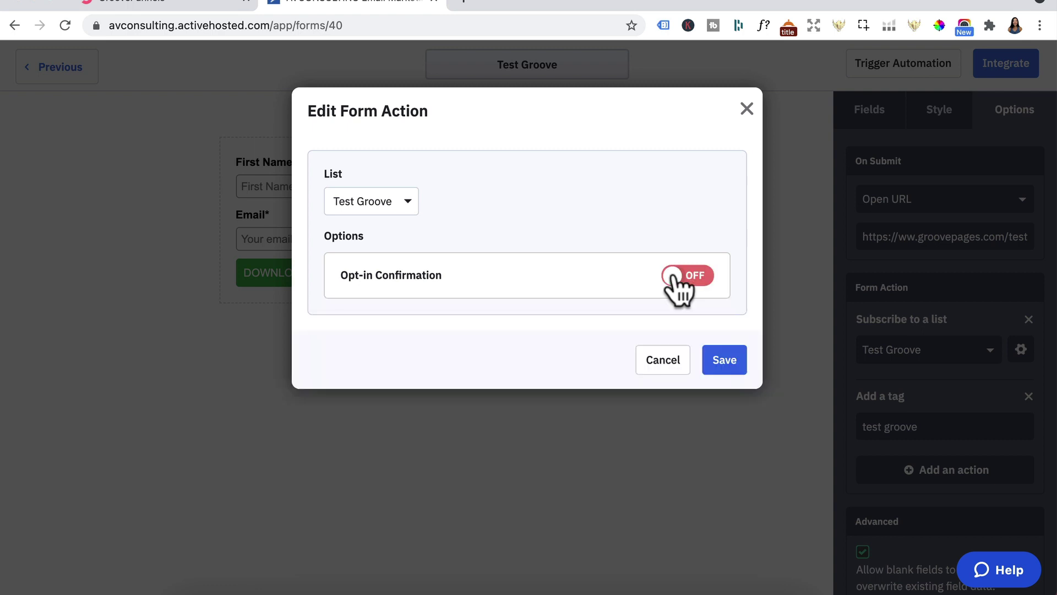
pyautogui.click(722, 361)
pyautogui.scroll(-3, 872, 405)
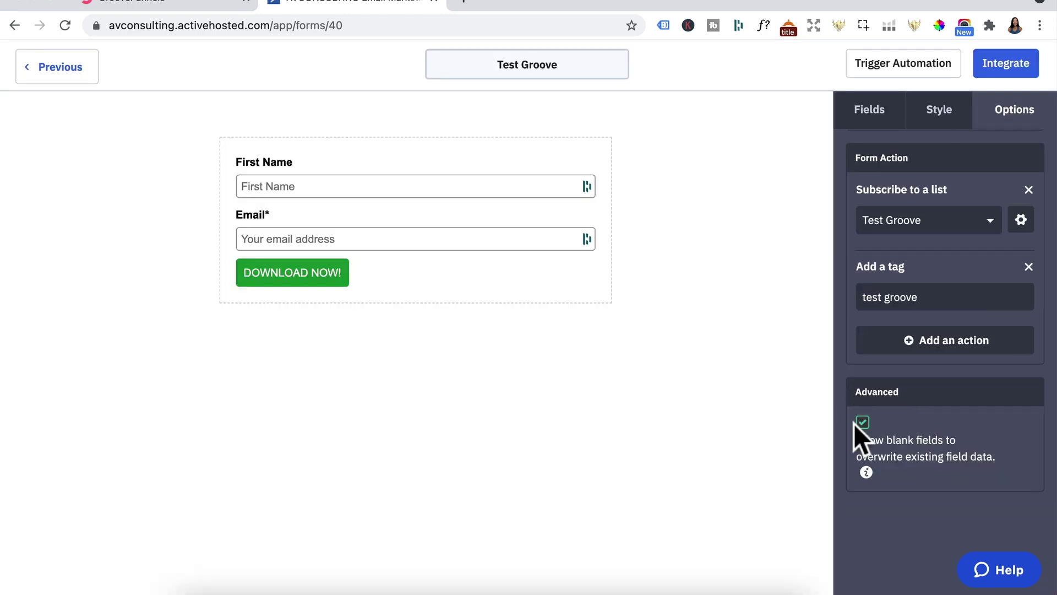
pyautogui.click(862, 423)
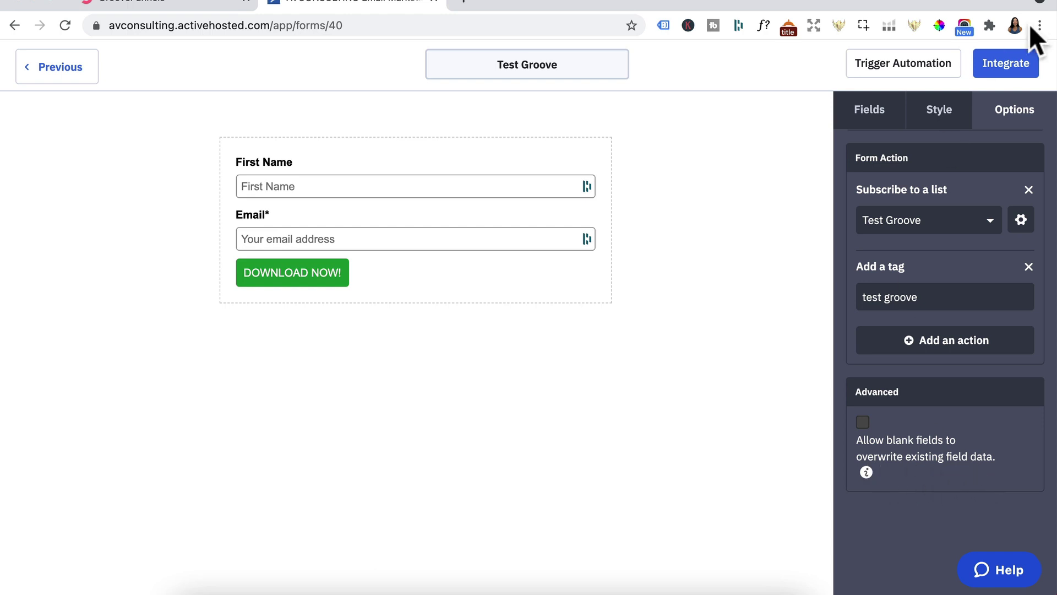
# - Open the Test Groove form's integration options and copy its Simple Embed code
pyautogui.click(1003, 75)
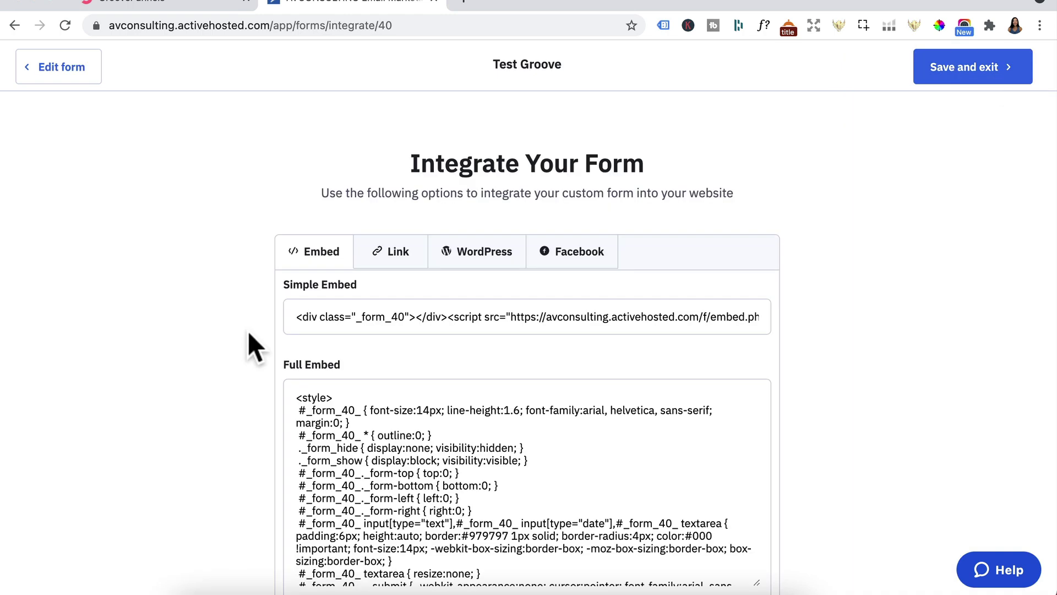
pyautogui.click(354, 315)
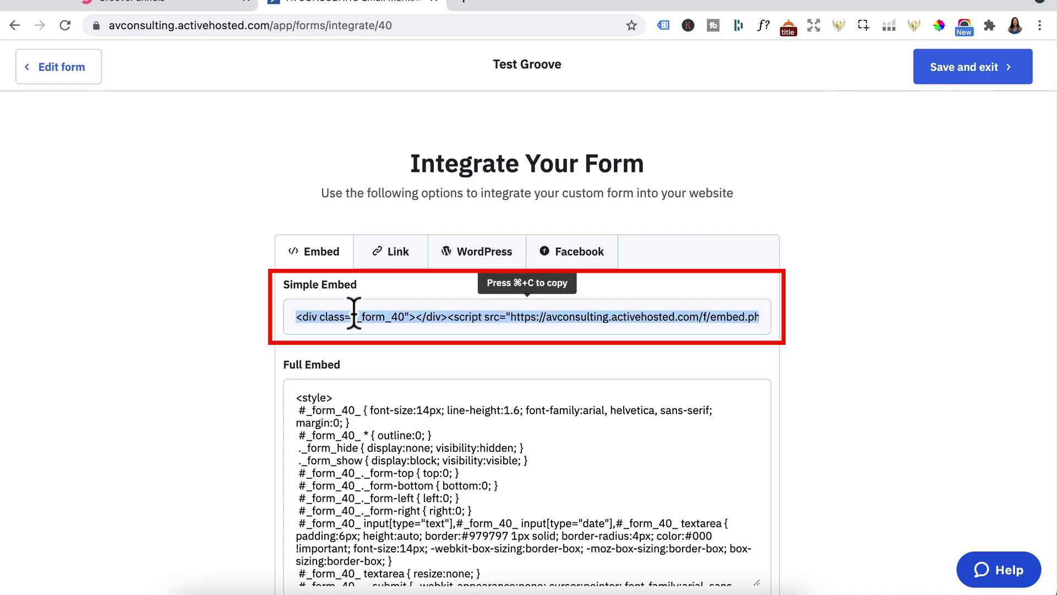
# - Switch to GrooveFunnels, open Funnel 1's Optin page and add a Code Embed element below the existing opt-in form
pyautogui.click(134, 5)
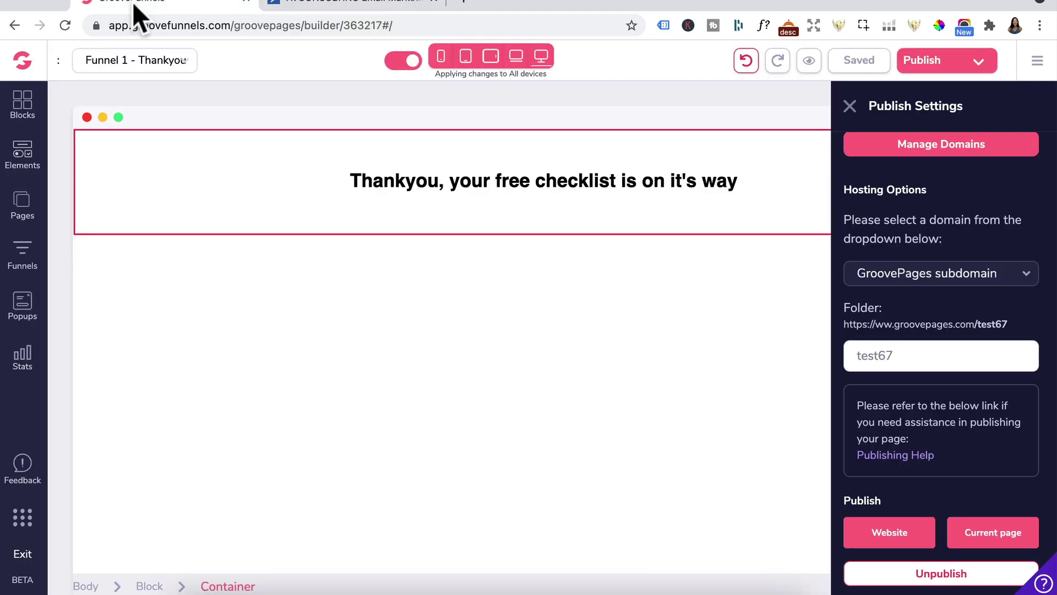
pyautogui.click(24, 259)
pyautogui.click(150, 170)
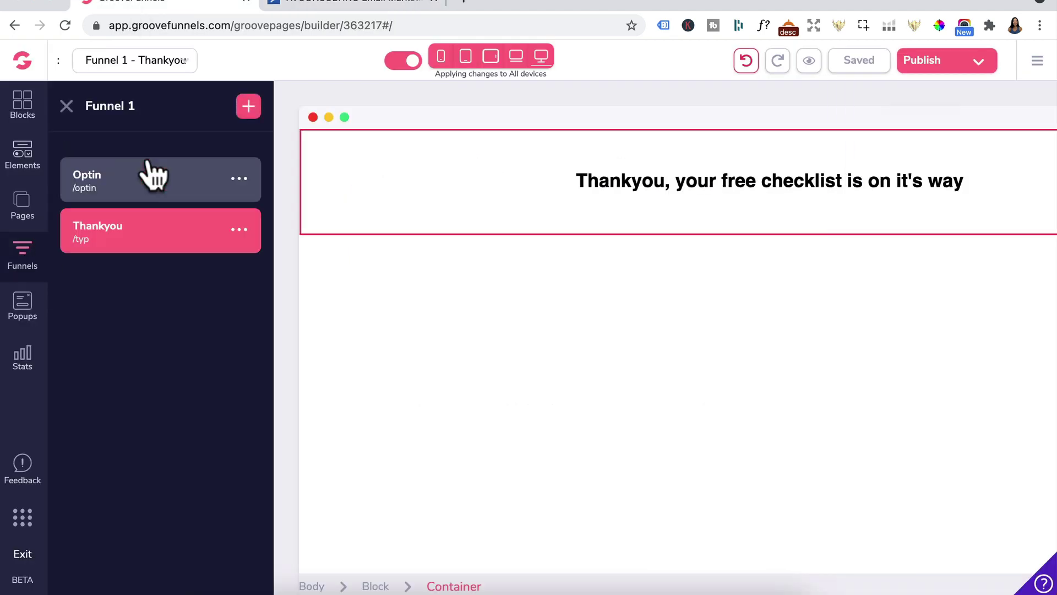
pyautogui.click(112, 180)
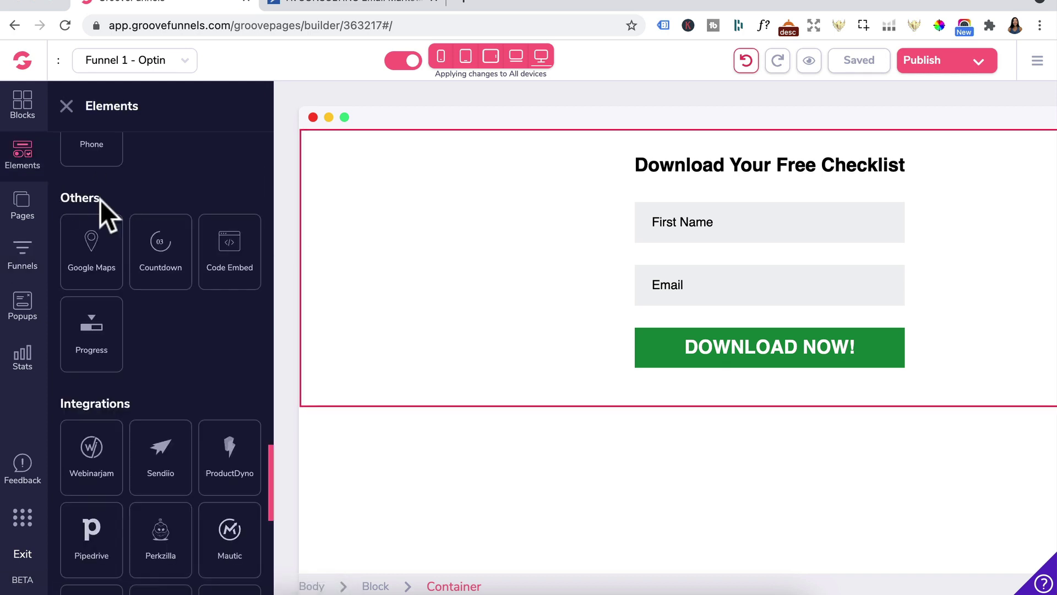
pyautogui.moveTo(226, 247); pyautogui.dragTo(368, 455)
# - Paste the ActiveCampaign form's Simple Embed code into the Code Embed element's source and save it
pyautogui.click(107, 360)
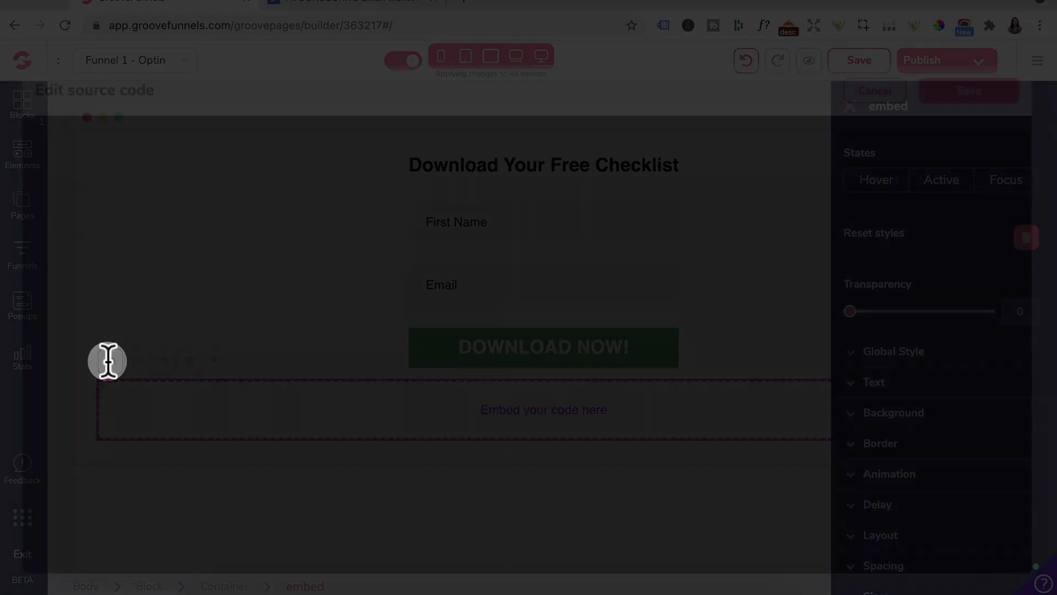
pyautogui.write('<div class="_form_40"></div><script src="https://avconsulting.activehosted.com/f/embed.php?id=40" type="text/javascript" charset="utf-8"></script>')
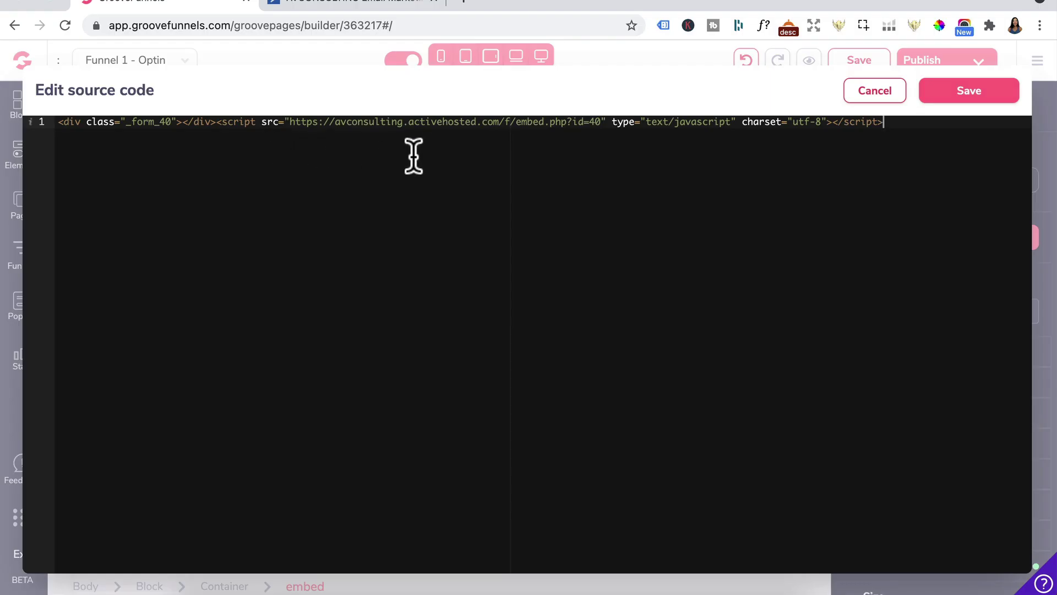
pyautogui.click(961, 91)
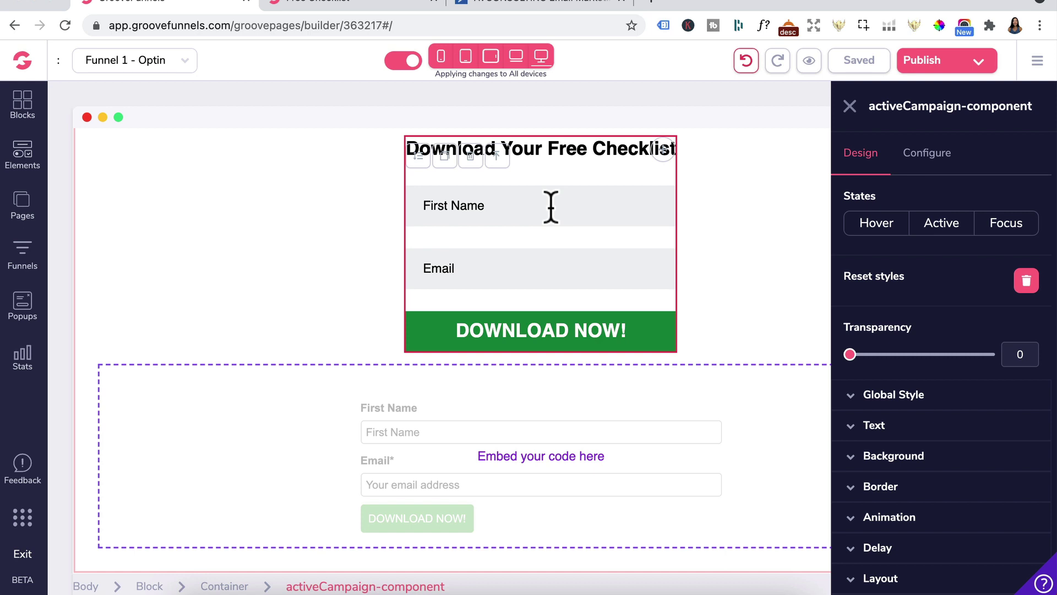
# - Delete the native ActiveCampaign opt-in form above the embedded form and preview the page
pyautogui.click(537, 215)
pyautogui.click(470, 156)
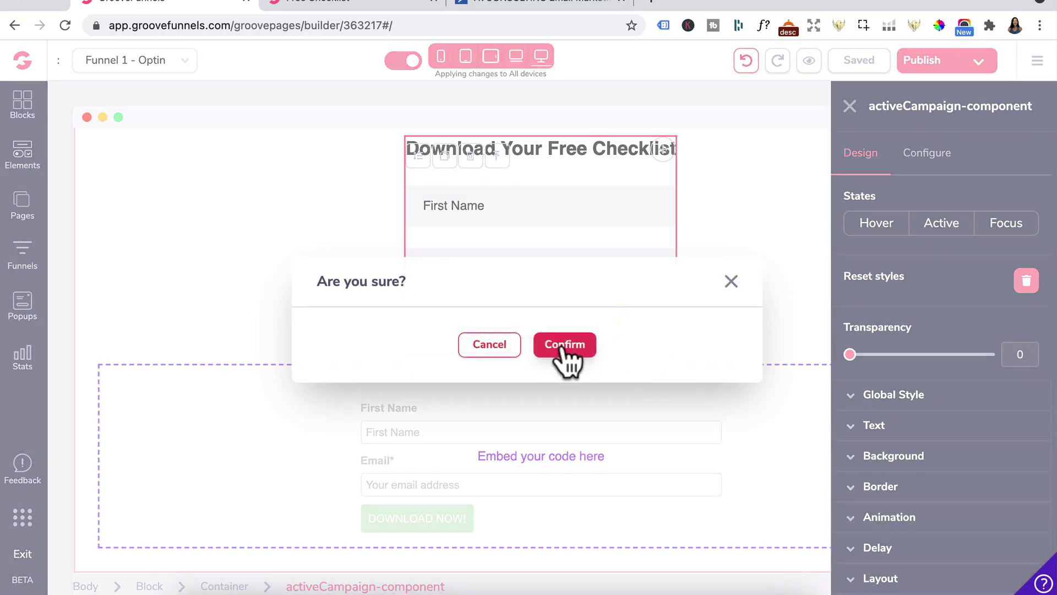
pyautogui.click(560, 345)
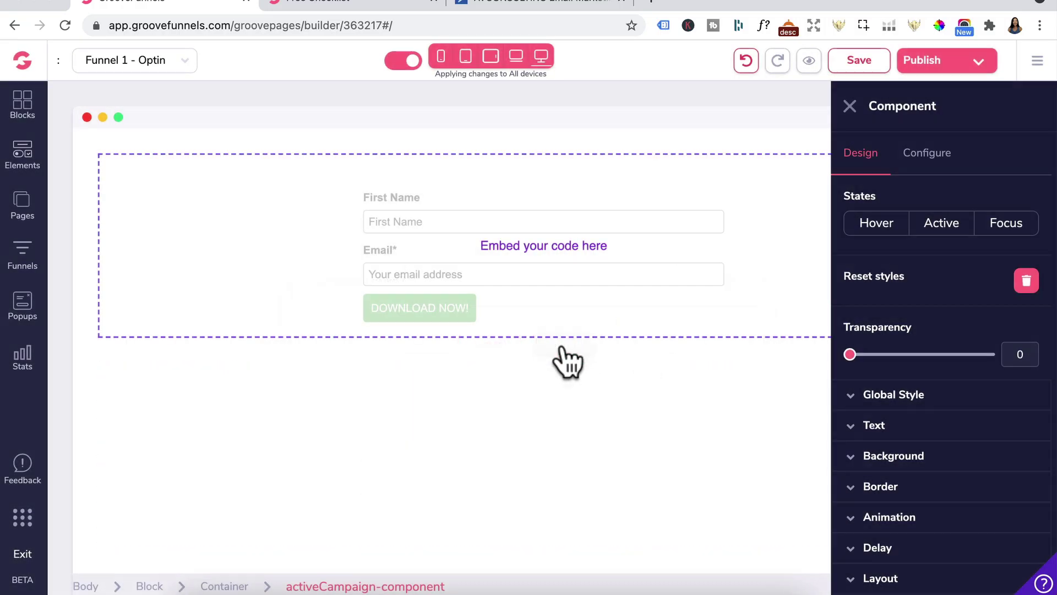
pyautogui.click(808, 61)
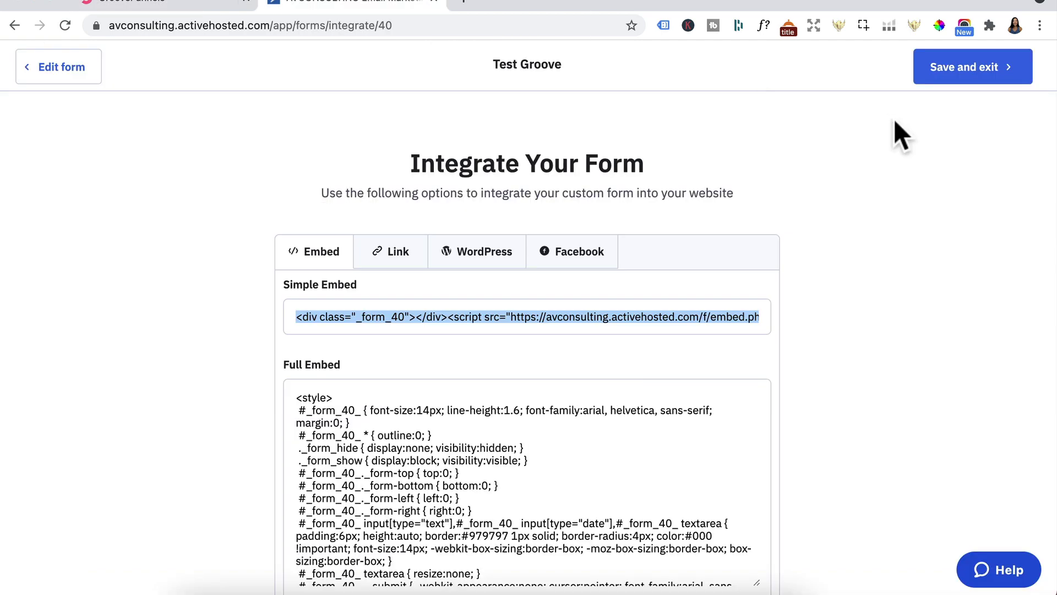
# - Save and exit the ActiveCampaign form integration and reopen the Test Groove form for editing at its options
pyautogui.click(968, 77)
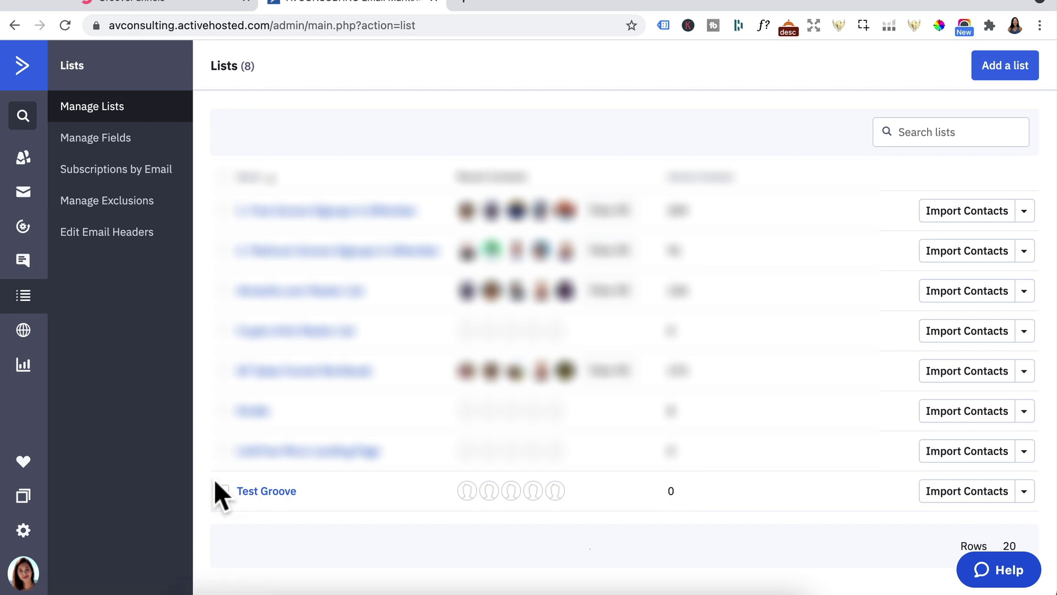
pyautogui.click(23, 330)
pyautogui.click(69, 144)
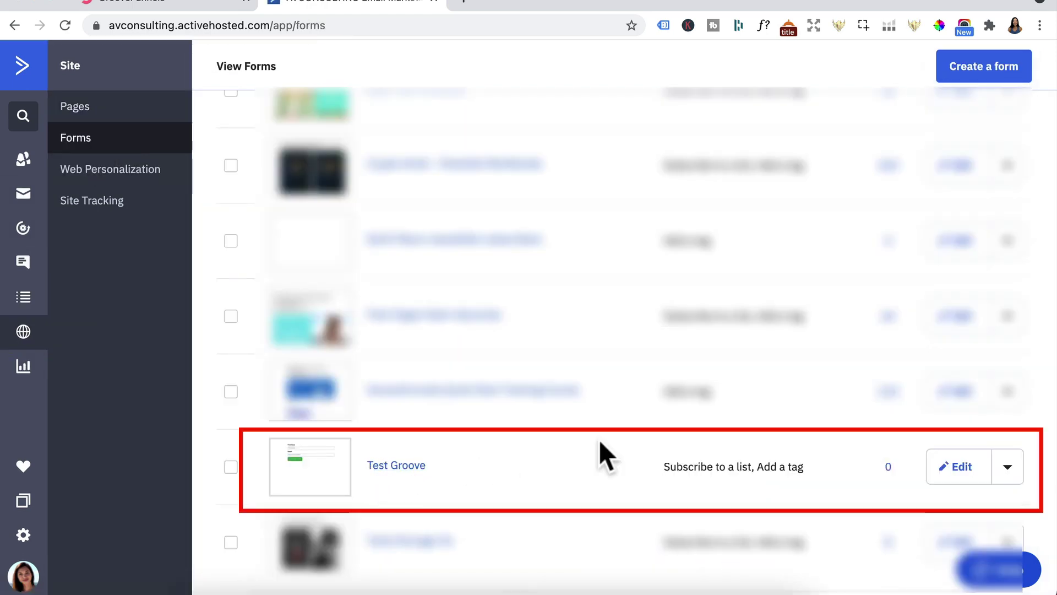
pyautogui.click(957, 468)
pyautogui.click(1022, 113)
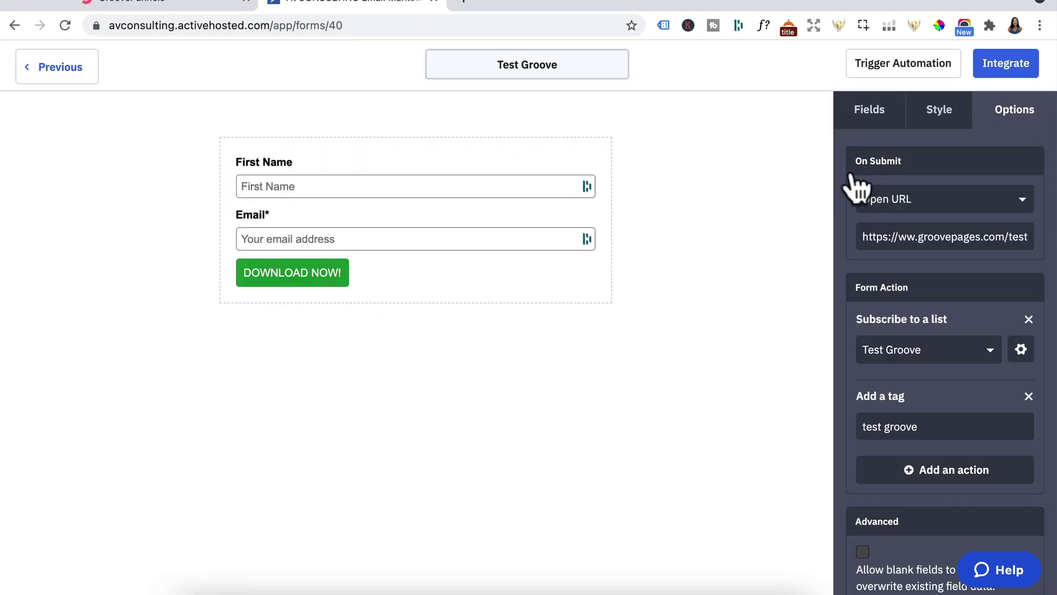
# - Check the Test Groove form's Open URL submit action, redirect address, list subscription and tag
pyautogui.click(914, 203)
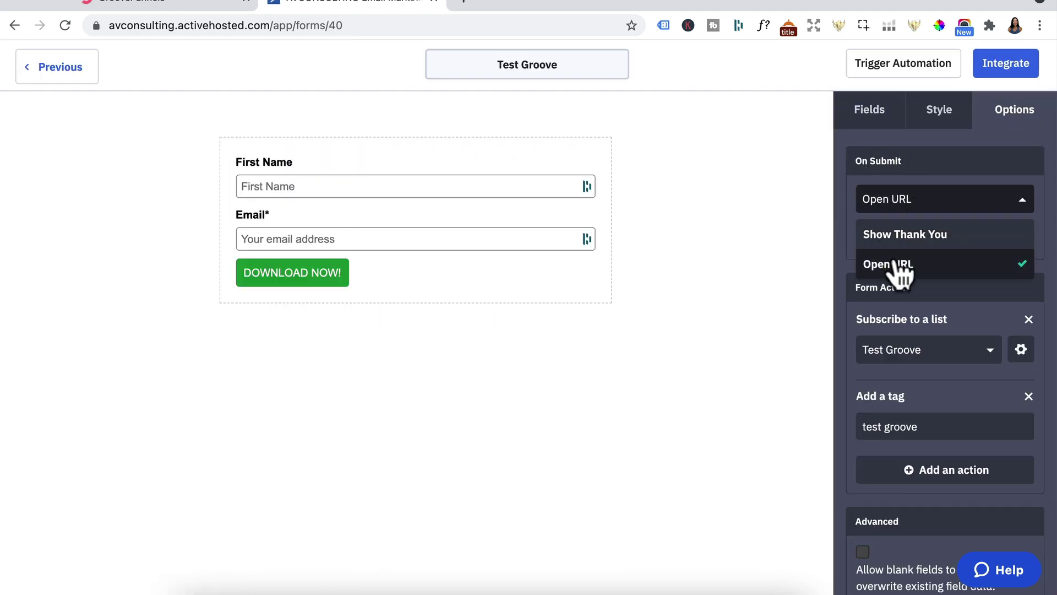
pyautogui.click(898, 264)
pyautogui.click(909, 239)
pyautogui.hotkey('ctrl', 'a')
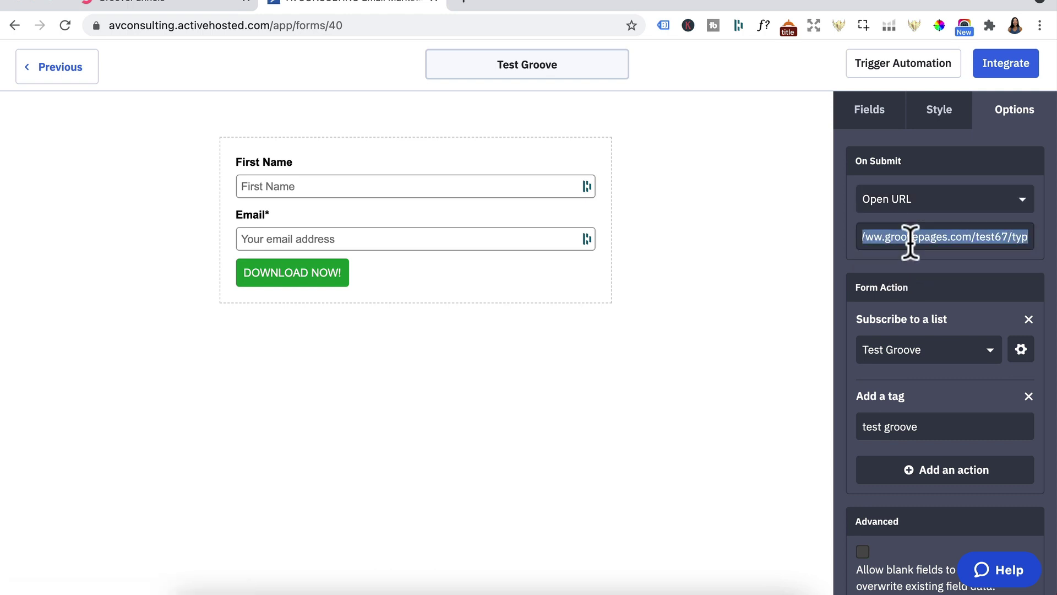
pyautogui.press('Right')
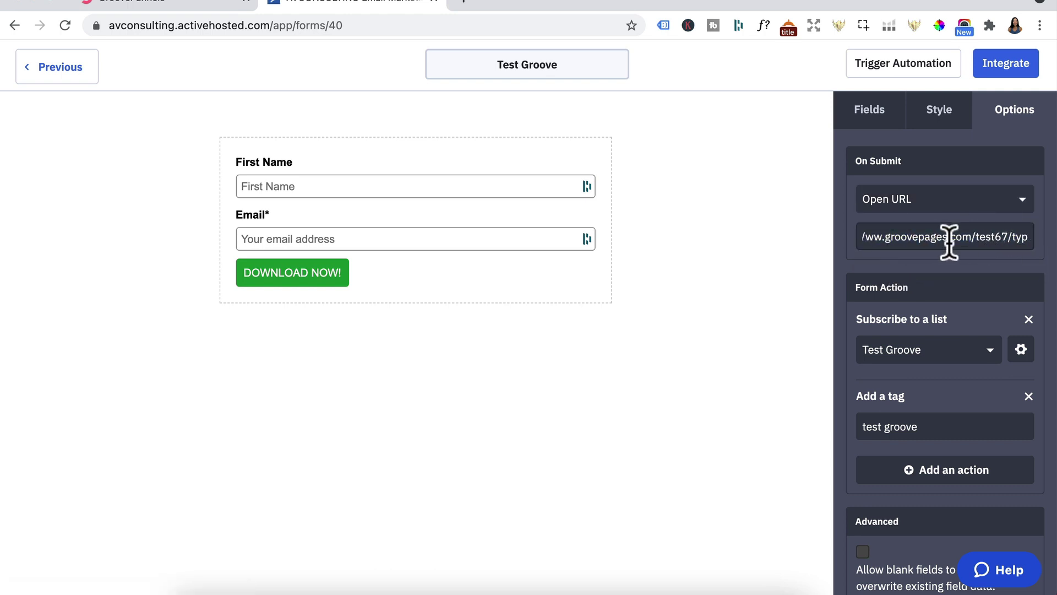
pyautogui.scroll(-3, 907, 423)
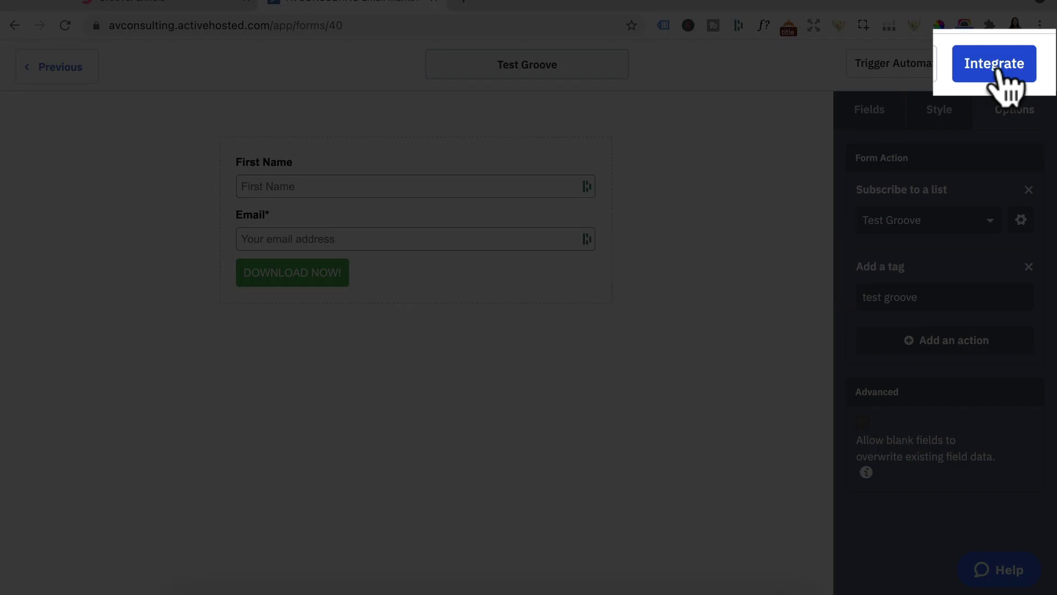
# - Open the Test Groove form's integration options and copy its Full Embed code
pyautogui.click(997, 70)
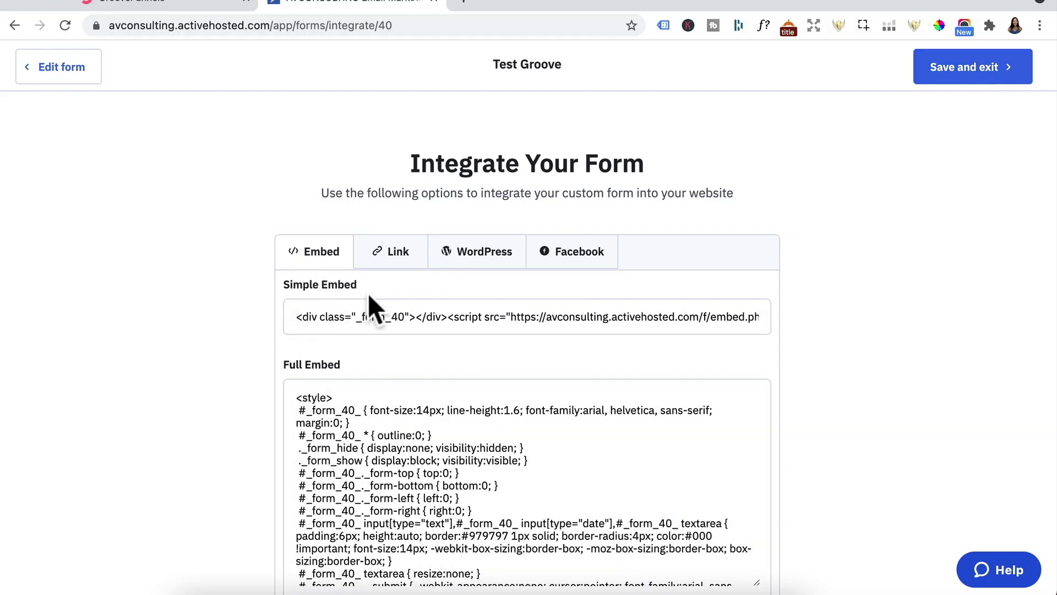
pyautogui.scroll(-3, 341, 418)
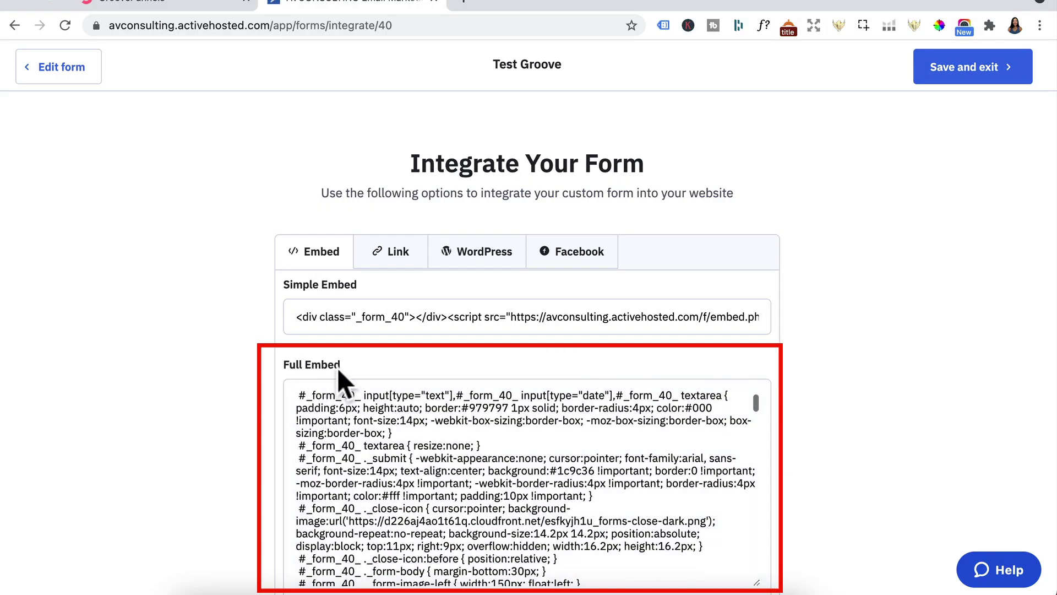
pyautogui.click(527, 426)
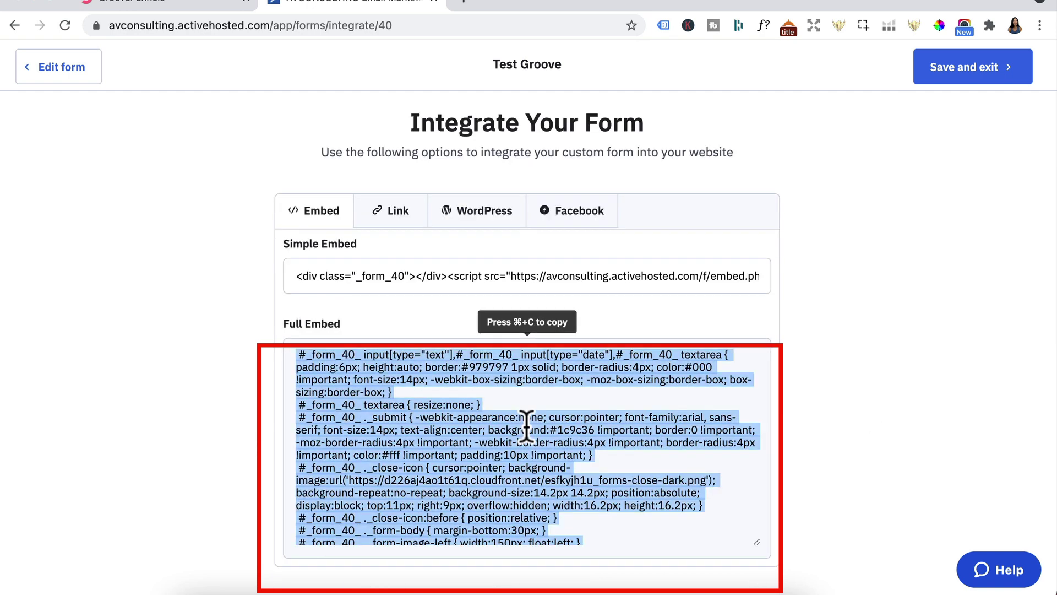
pyautogui.press('super+c')
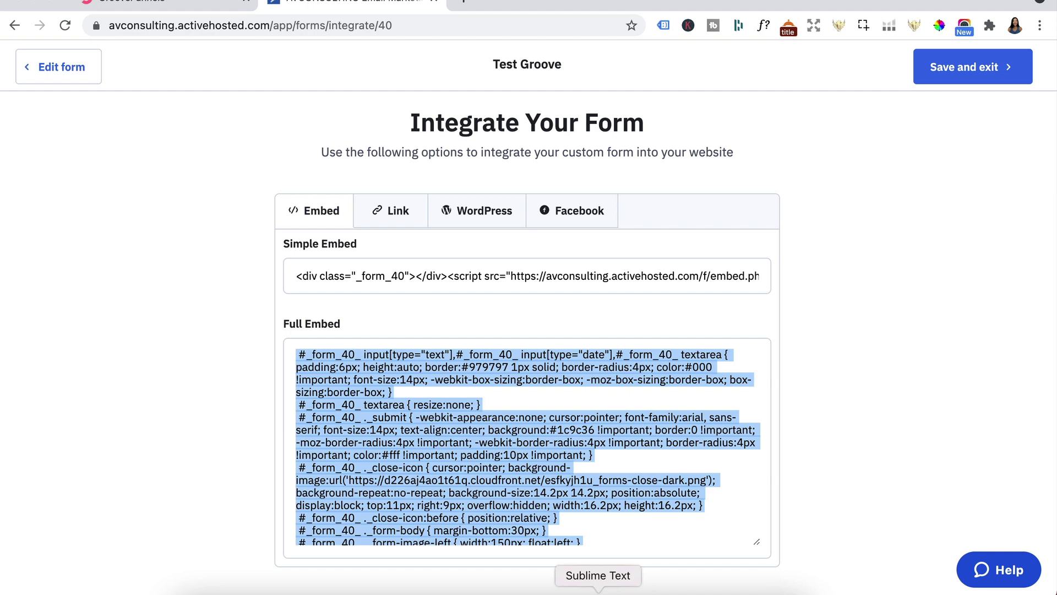
# - Switch to Sublime Text, paste the full embed code into the untitled file and search for "<form method"
pyautogui.click(598, 590)
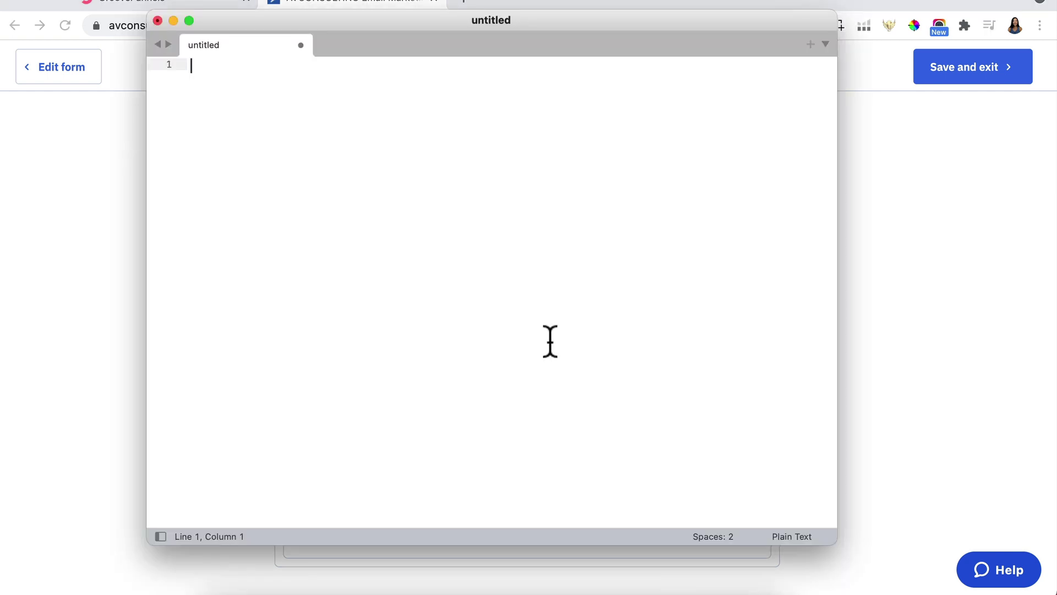
pyautogui.press('super+v')
pyautogui.scroll(15, 422, 159)
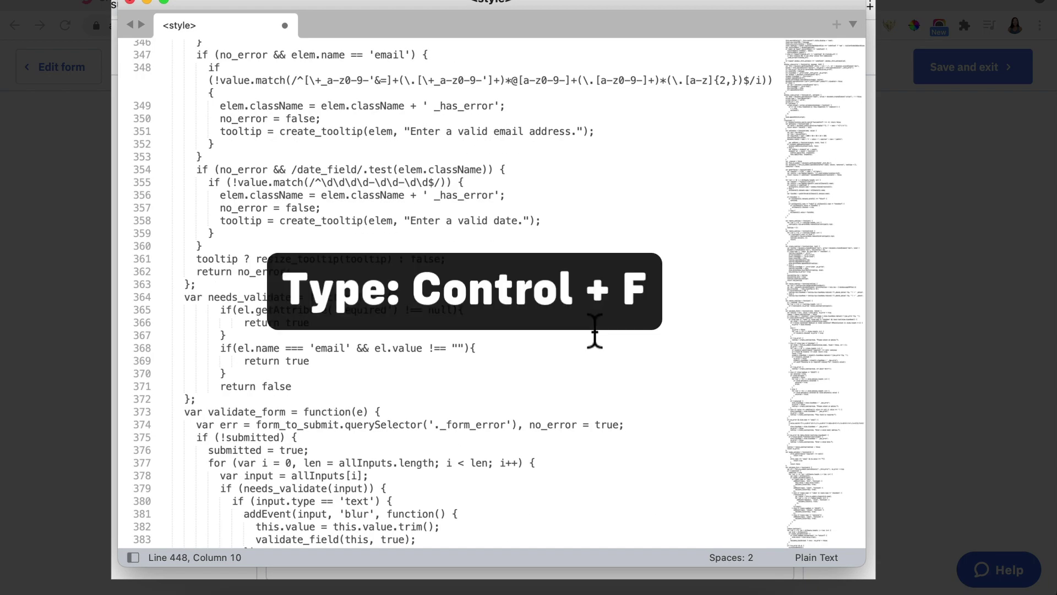
pyautogui.press('super+f')
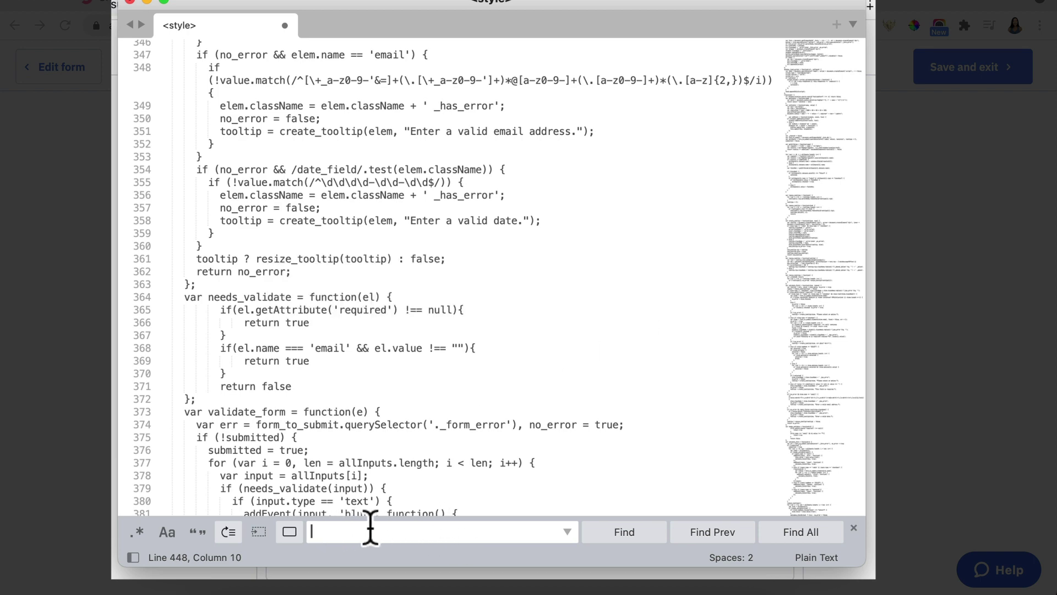
pyautogui.press('super+v')
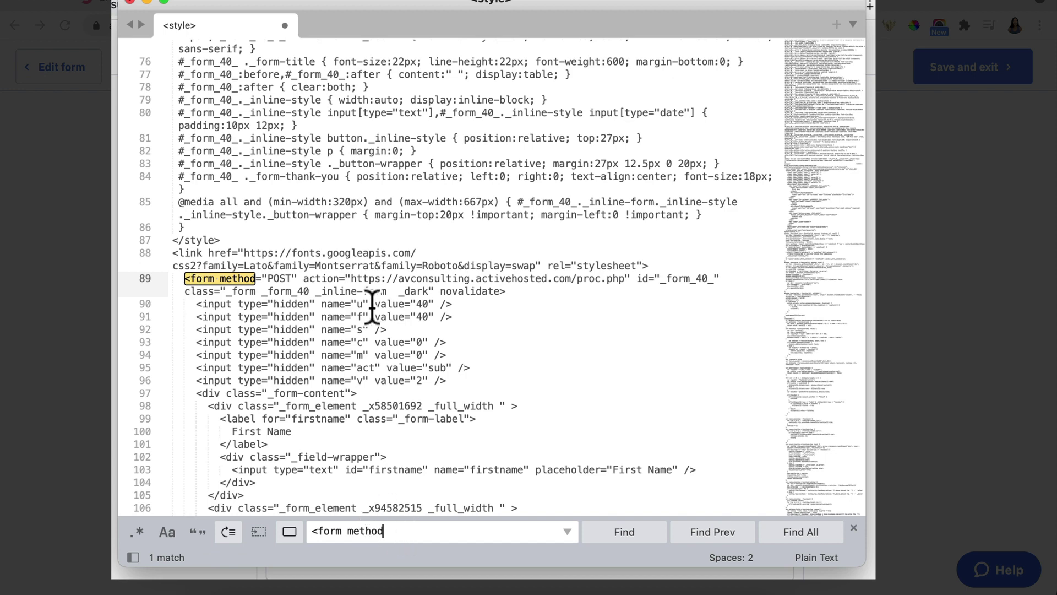
# - Insert two blank lines before the form tag and delete the CSS rules and font link above it
pyautogui.click(661, 265)
pyautogui.press('Return')
pyautogui.press('Return')
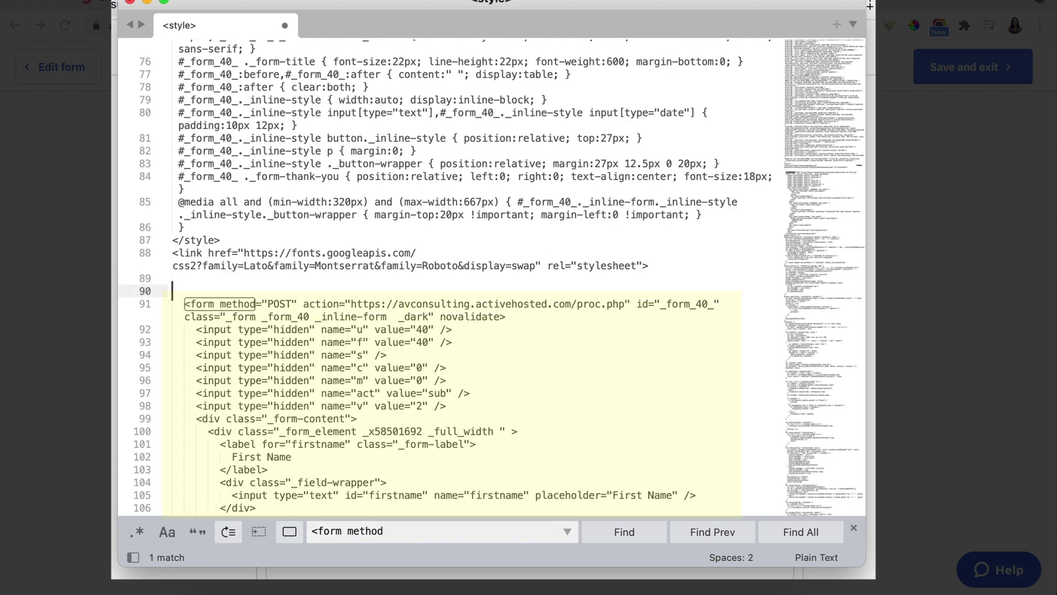
pyautogui.scroll(-5, 620, 431)
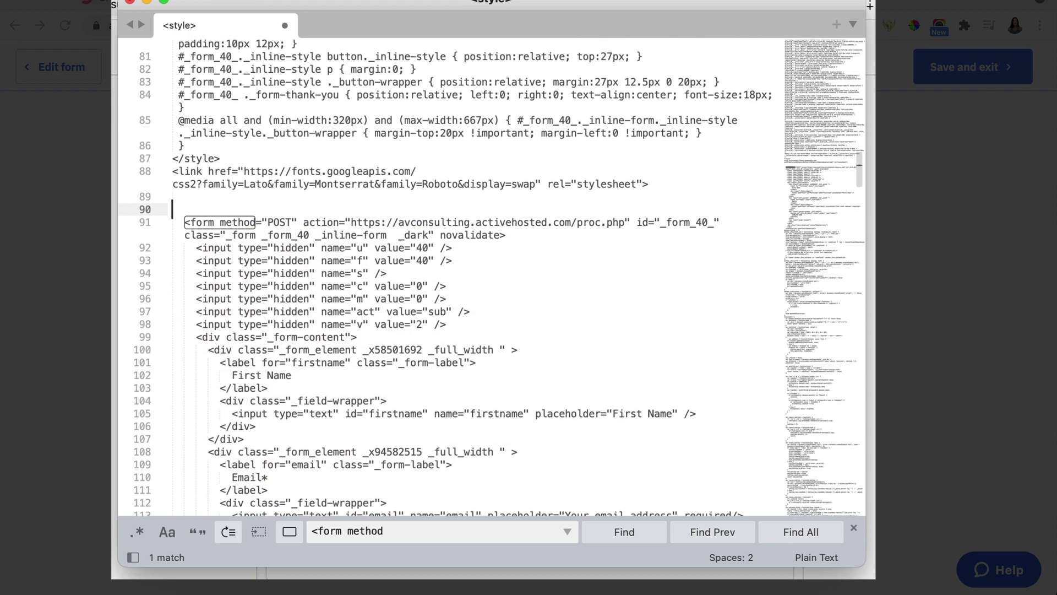
pyautogui.moveTo(678, 123); pyautogui.dragTo(472, 25)
pyautogui.press('BackSpace')
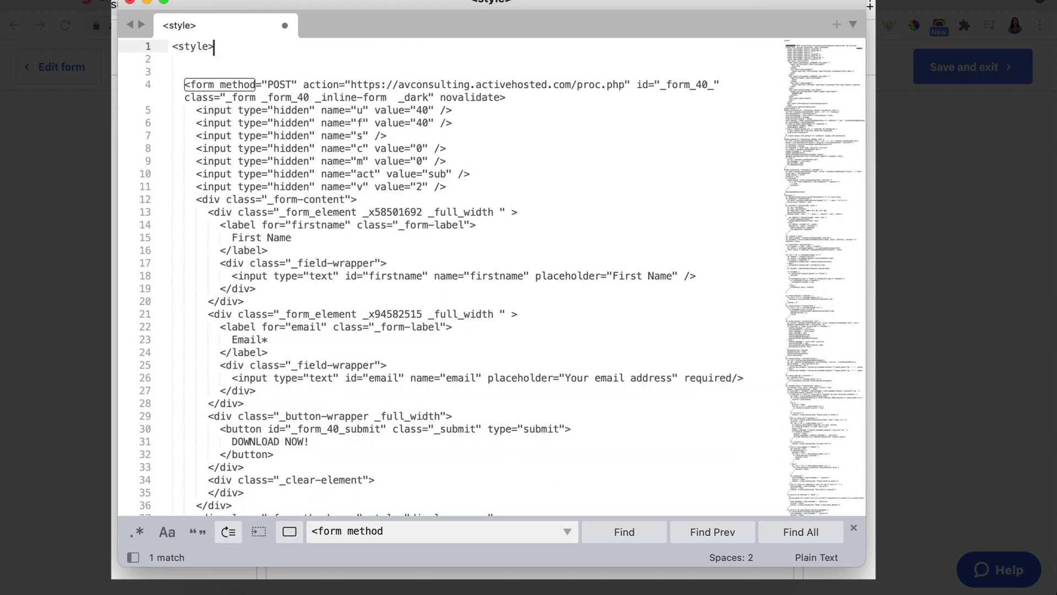
# - Move the script tag onto its own line after </form> and delete all script code to the end of the file
pyautogui.scroll(-4, 354, 304)
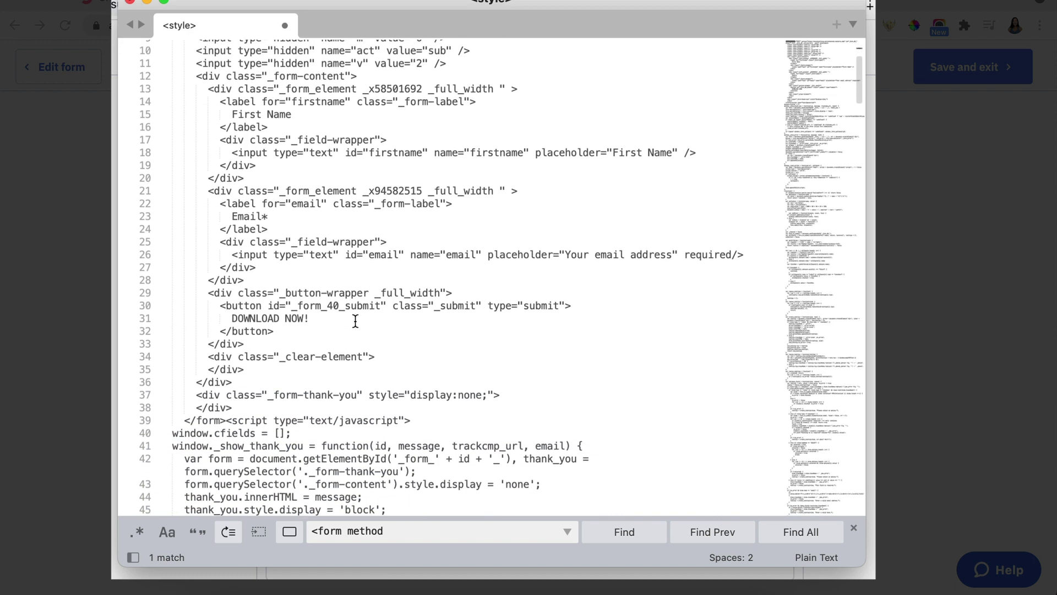
pyautogui.scroll(-1, 355, 321)
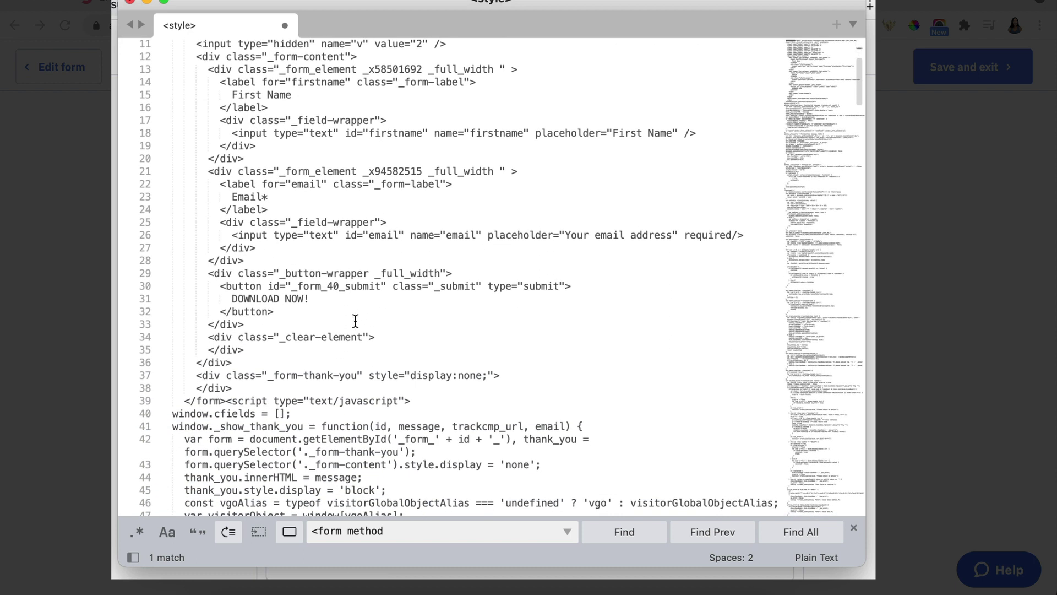
pyautogui.click(225, 401)
pyautogui.press('shift+super+Down')
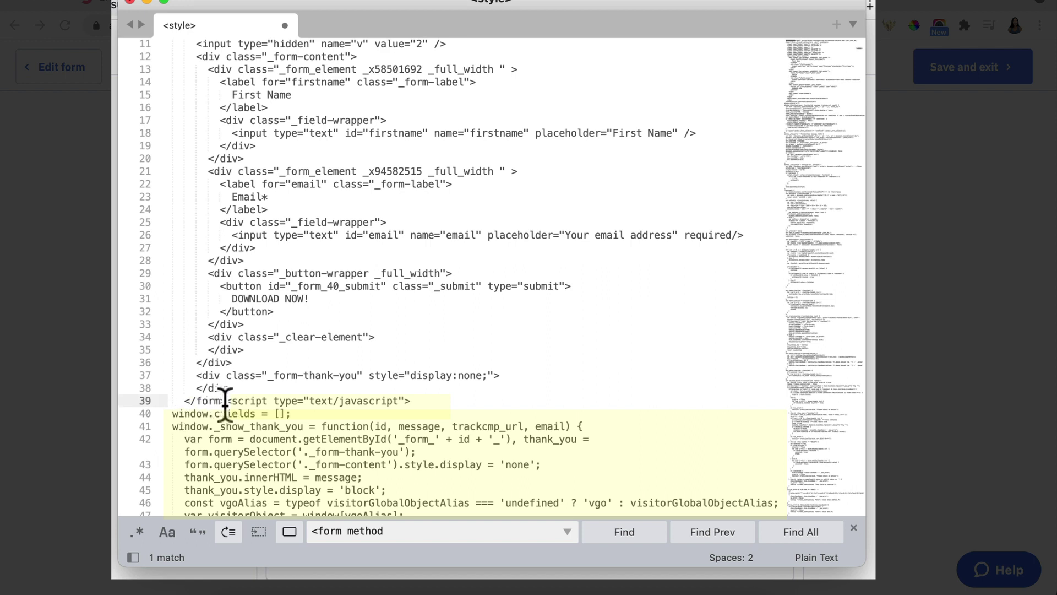
pyautogui.press('Return')
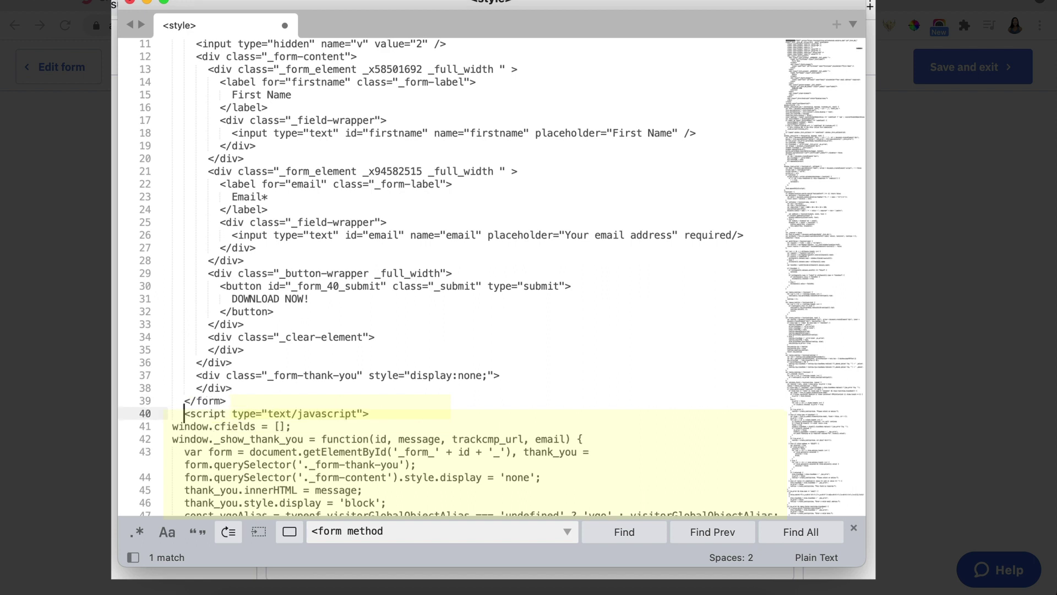
pyautogui.hotkey('shift', 'Down')
pyautogui.hotkey('shift', 'Down')
pyautogui.hotkey('shift', 'Down')
pyautogui.hotkey('shift', 'Down')
pyautogui.hotkey('shift', 'Down')
pyautogui.hotkey('shift', 'Down')
pyautogui.hotkey('shift', 'Down')
pyautogui.hotkey('shift', 'Down')
pyautogui.hotkey('shift', 'Down')
pyautogui.hotkey('shift', 'Down')
pyautogui.hotkey('shift', 'Down')
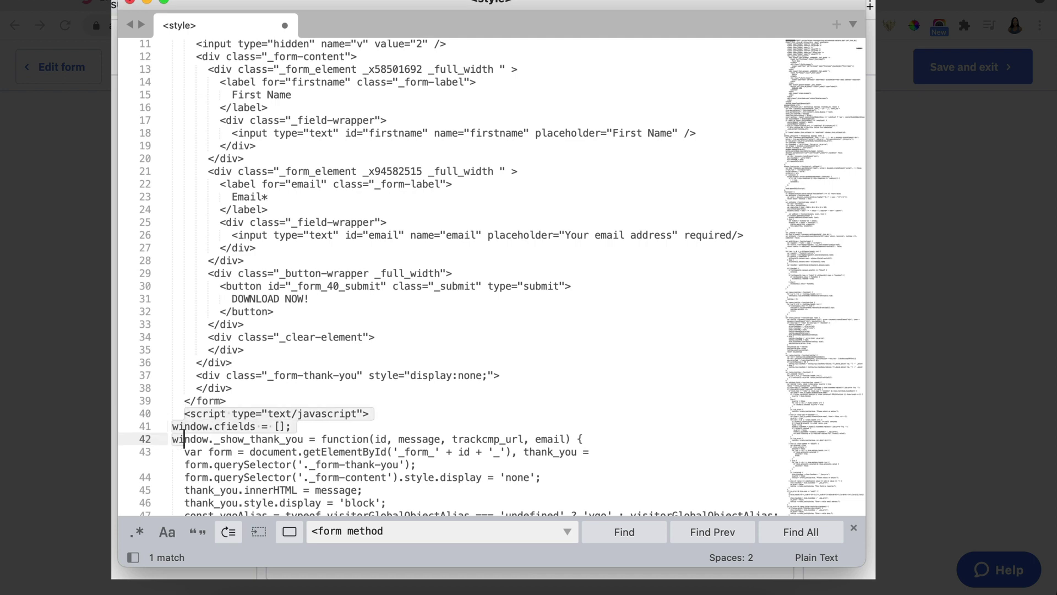
pyautogui.hotkey('shift', 'Down')
pyautogui.hotkey('shift', 'Down')
pyautogui.hotkey('shift', 'Down')
pyautogui.hotkey('shift', 'Down')
pyautogui.hotkey('shift', 'Down')
pyautogui.hotkey('shift', 'Down')
pyautogui.hotkey('shift', 'Down')
pyautogui.hotkey('shift', 'Down')
pyautogui.hotkey('shift', 'Down')
pyautogui.hotkey('shift', 'Down')
pyautogui.hotkey('shift', 'Down')
pyautogui.hotkey('shift', 'Down')
pyautogui.hotkey('shift', 'Down')
pyautogui.hotkey('shift', 'Down')
pyautogui.hotkey('shift', 'Down')
pyautogui.hotkey('shift', 'Down')
pyautogui.hotkey('shift', 'Down')
pyautogui.hotkey('shift', 'Down')
pyautogui.hotkey('shift', 'Down')
pyautogui.hotkey('shift', 'Down')
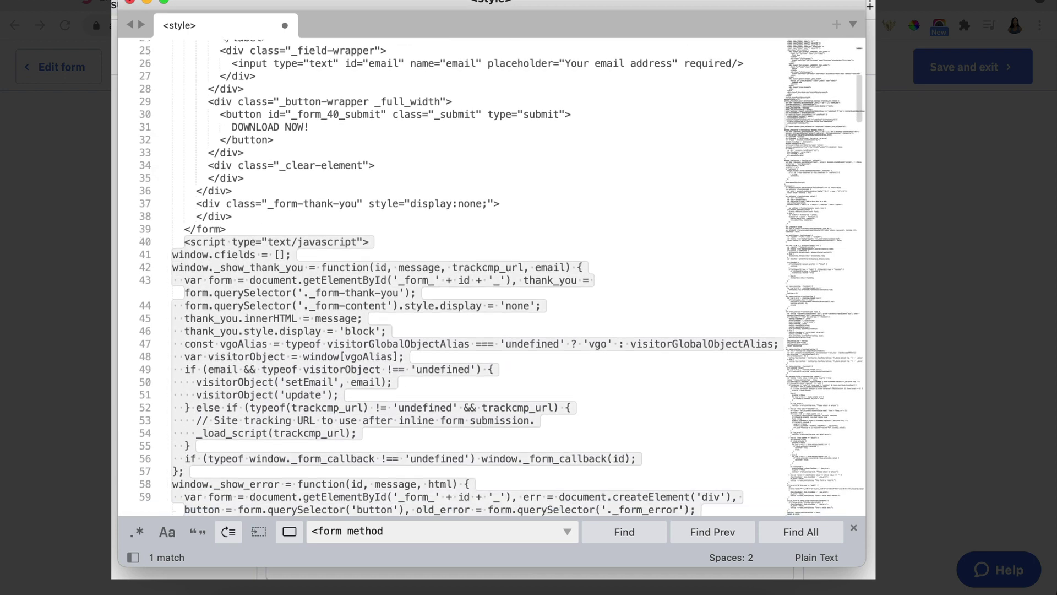
pyautogui.hotkey('shift', 'Down')
pyautogui.hotkey('shift', 'Down')
pyautogui.hotkey('shift', 'Down')
pyautogui.hotkey('shift', 'Down')
pyautogui.hotkey('shift', 'Down')
pyautogui.hotkey('shift', 'Down')
pyautogui.hotkey('shift', 'Down')
pyautogui.hotkey('shift', 'Down')
pyautogui.hotkey('shift', 'Down')
pyautogui.hotkey('shift', 'Down')
pyautogui.hotkey('shift', 'Down')
pyautogui.hotkey('shift', 'Down')
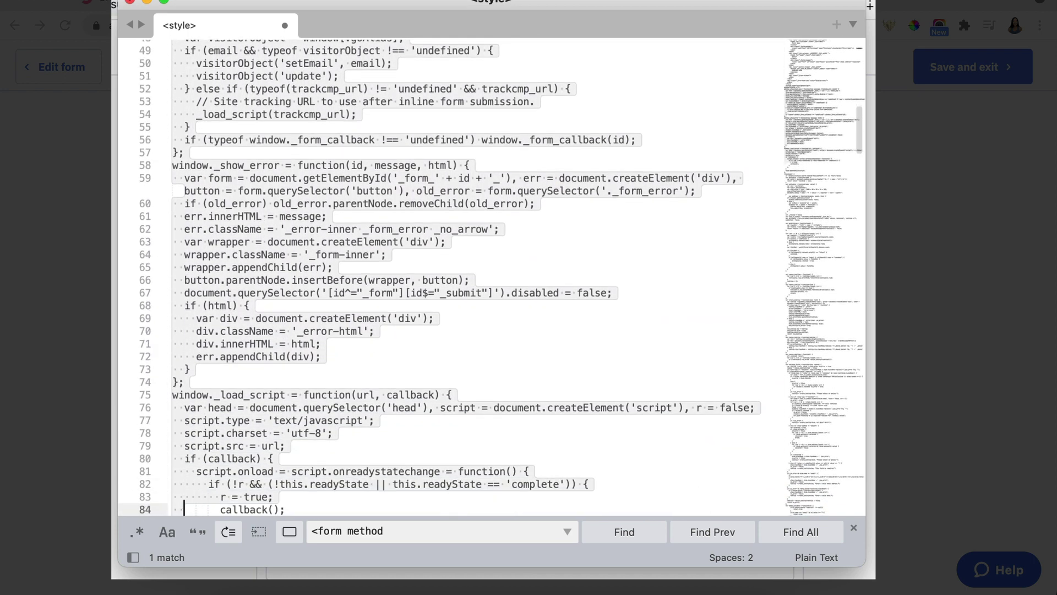
pyautogui.press('super+shift+Down')
pyautogui.press('BackSpace')
pyautogui.press('Escape')
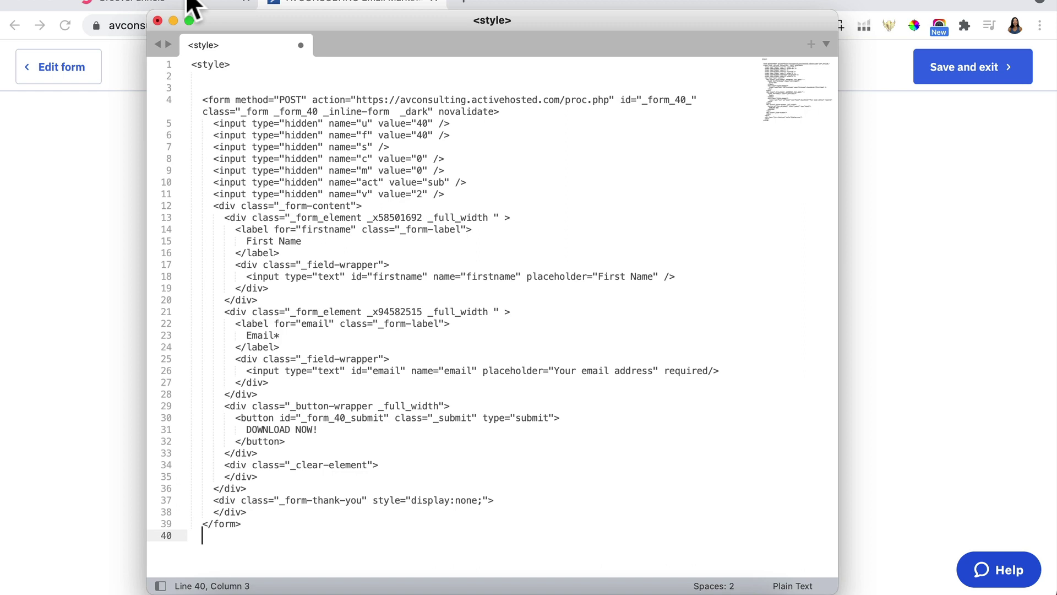
# - Switch to GrooveFunnels and open Funnel 1's Optin page
pyautogui.click(193, 6)
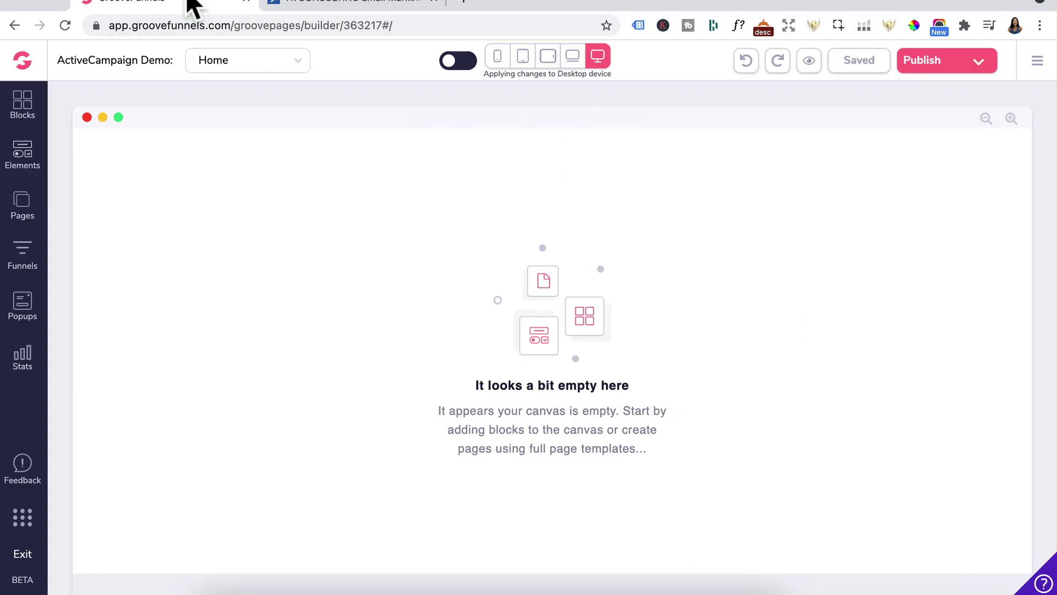
pyautogui.click(22, 256)
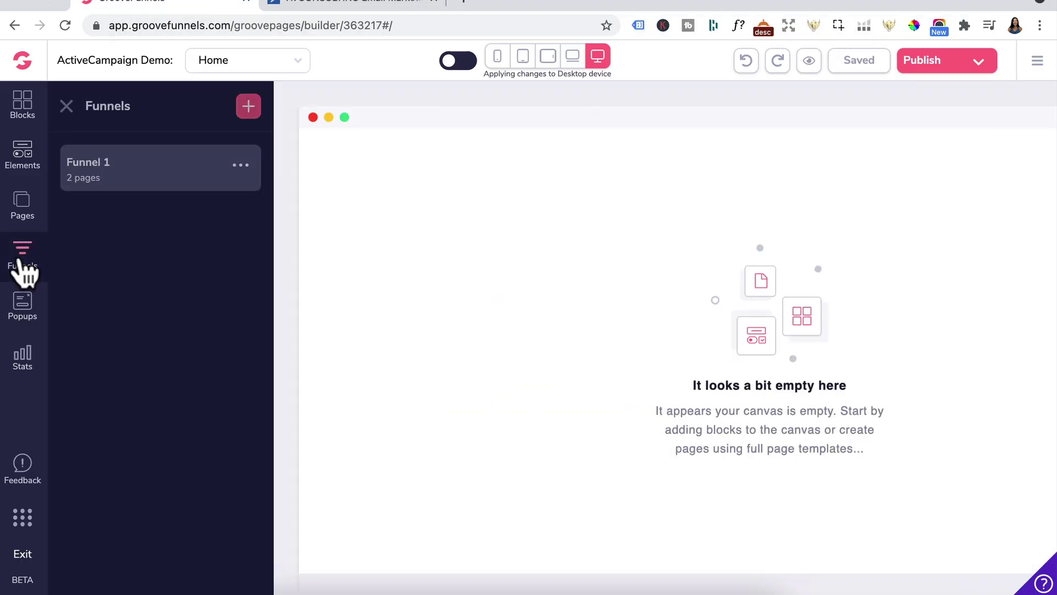
pyautogui.click(124, 184)
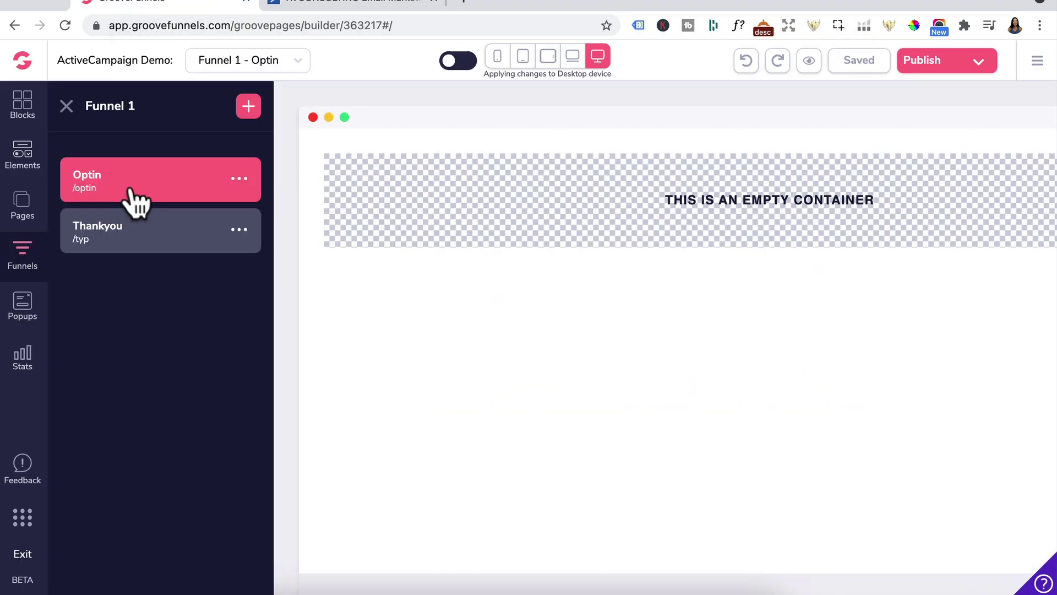
pyautogui.click(66, 106)
# - Add an Empty Form element to the empty container on the Optin page
pyautogui.click(26, 174)
pyautogui.scroll(-10, 71, 165)
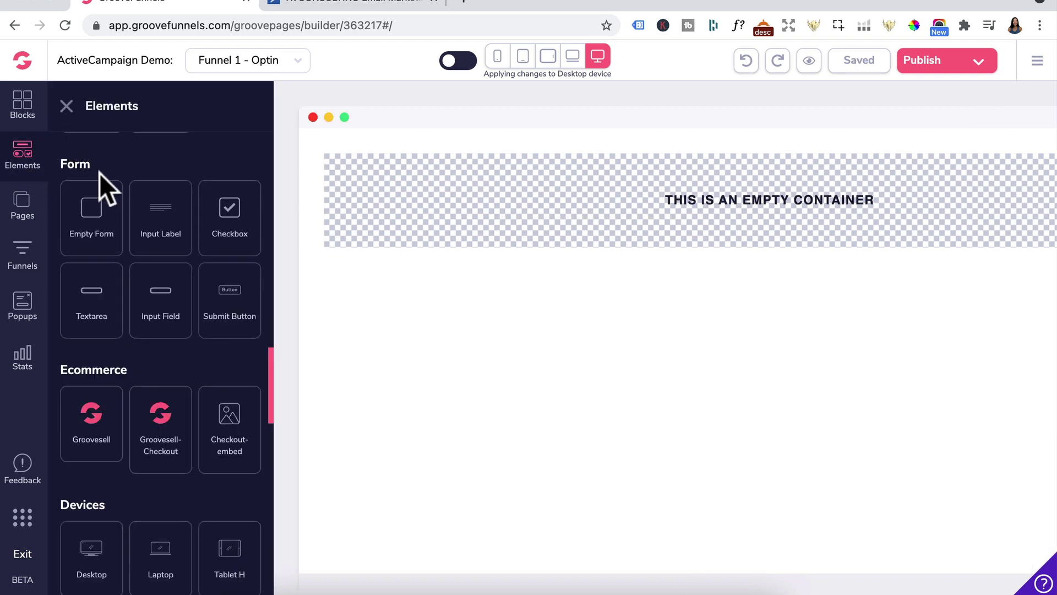
pyautogui.moveTo(85, 226); pyautogui.dragTo(451, 196)
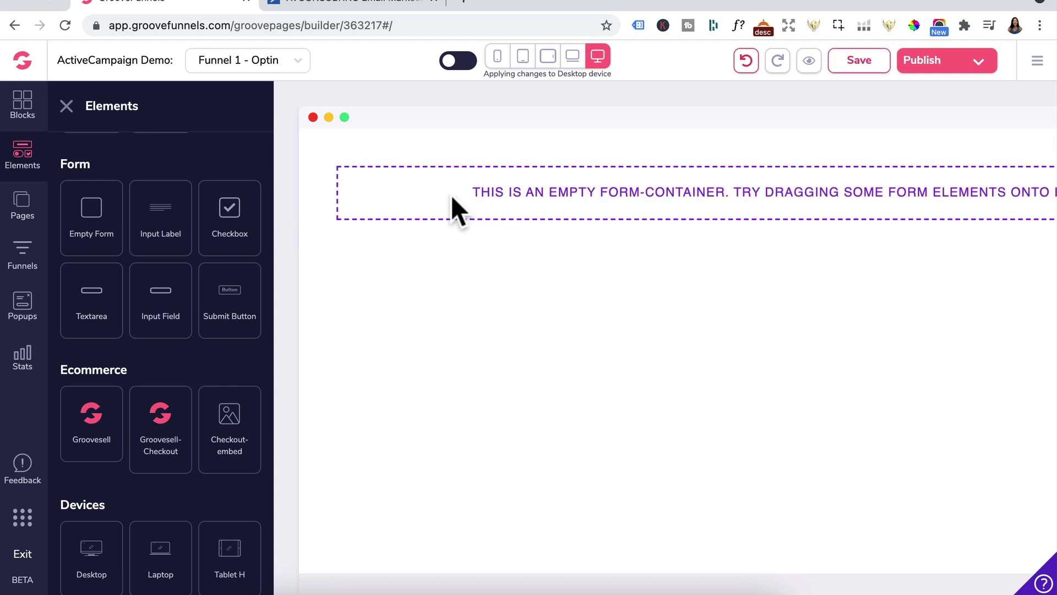
pyautogui.scroll(2, 201, 299)
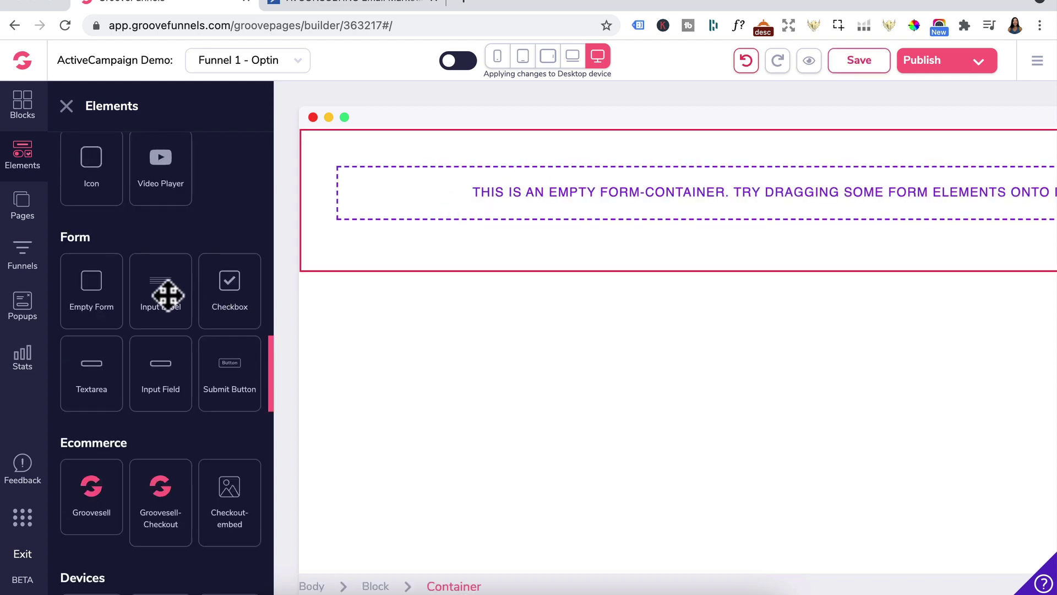
# - Add an Input Field to the empty form container and set its background color to #F0F2F4
pyautogui.moveTo(168, 295); pyautogui.dragTo(435, 258)
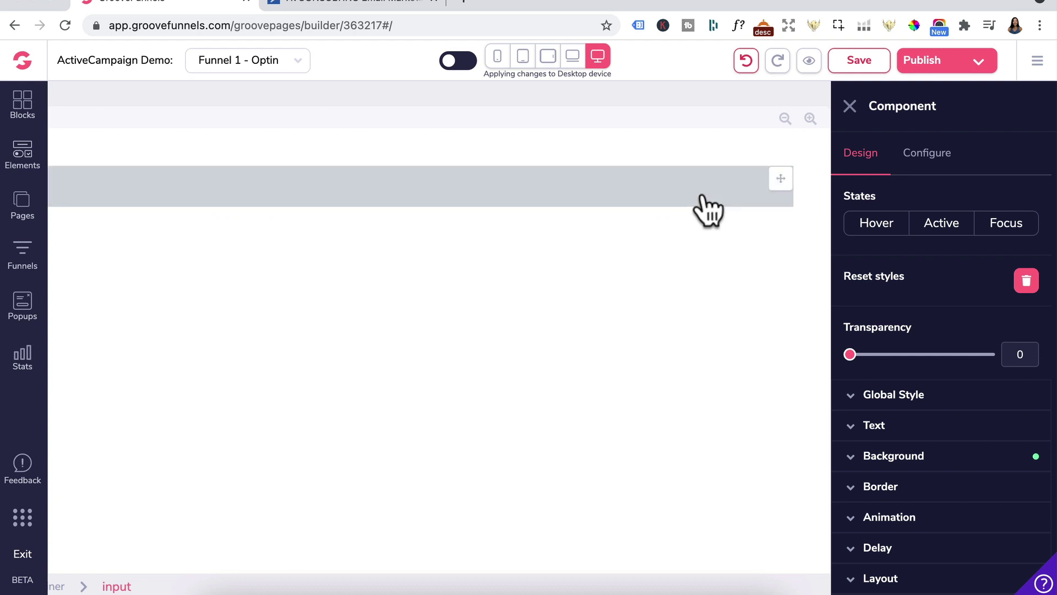
pyautogui.click(703, 198)
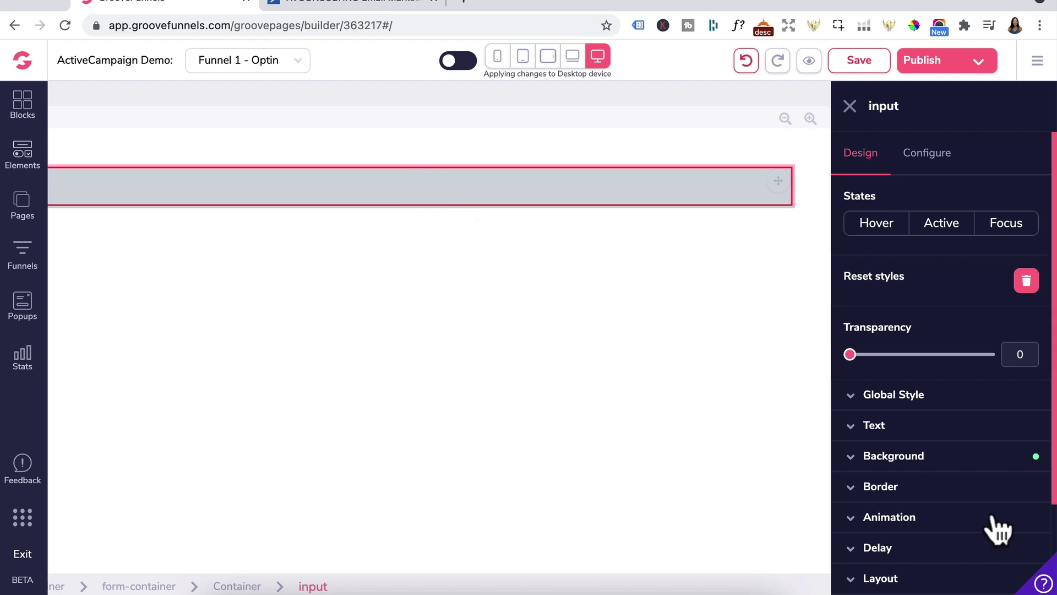
pyautogui.click(926, 459)
pyautogui.scroll(-1, 922, 506)
pyautogui.scroll(-2, 922, 506)
pyautogui.click(989, 311)
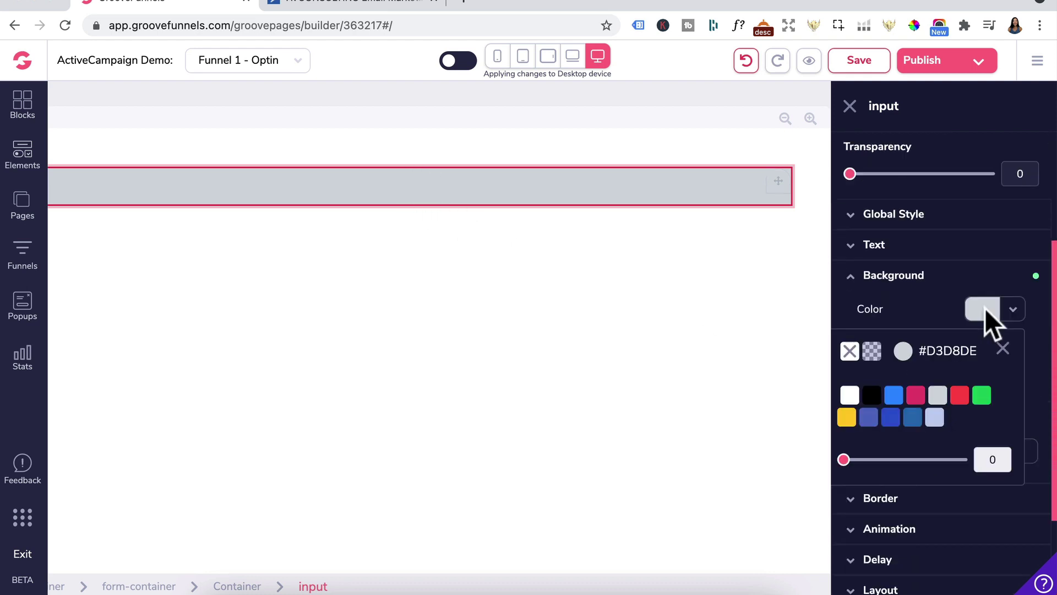
pyautogui.moveTo(936, 399)
pyautogui.click(940, 542)
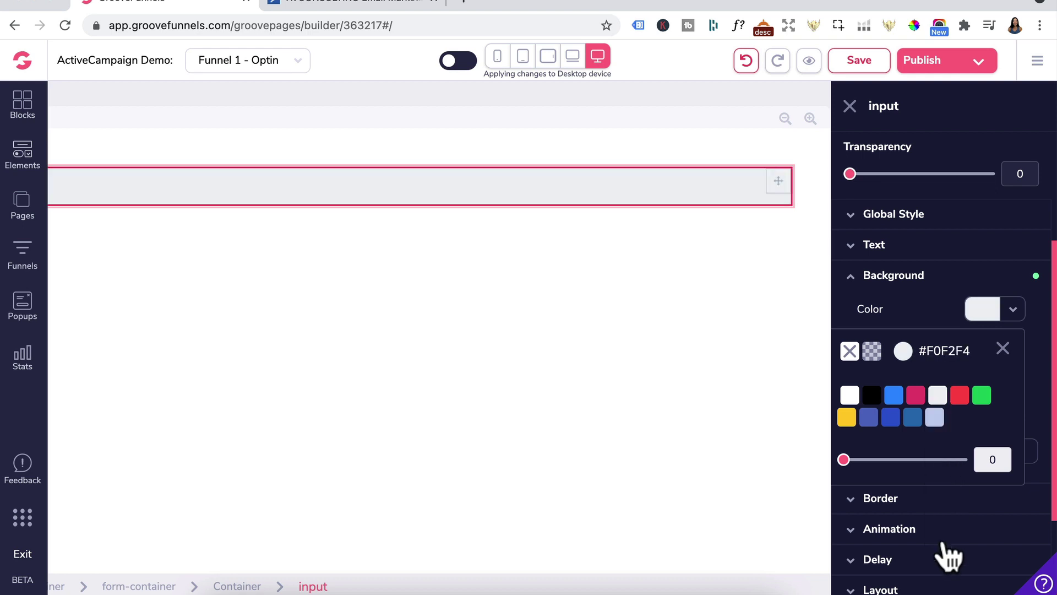
pyautogui.scroll(3, 926, 302)
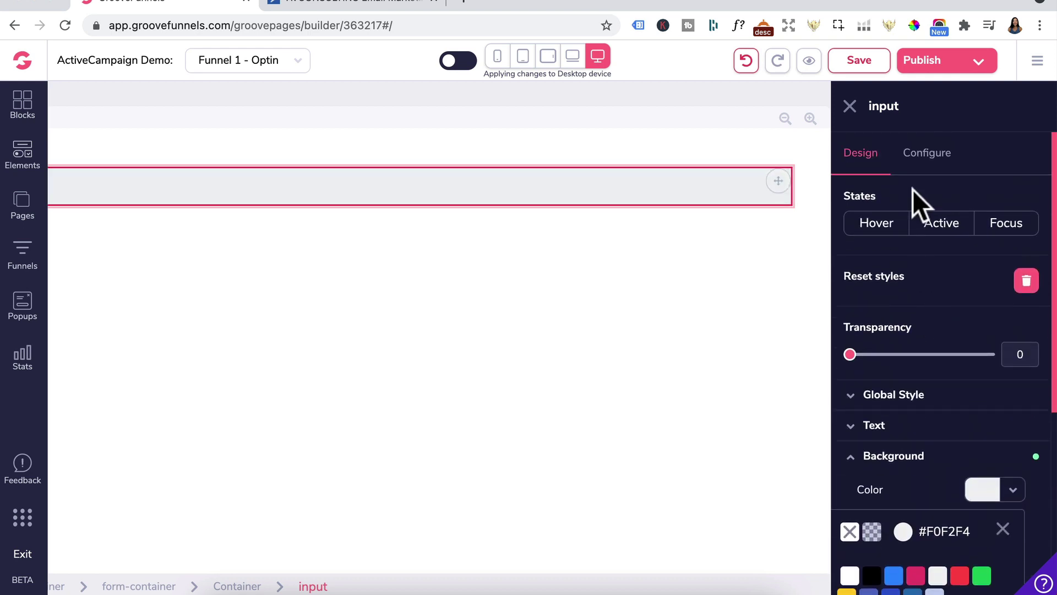
# - Configure the input with the code's firstname as ID and name, placeholder "Enter your first name", and a validation rule that it can not be empty
pyautogui.click(927, 154)
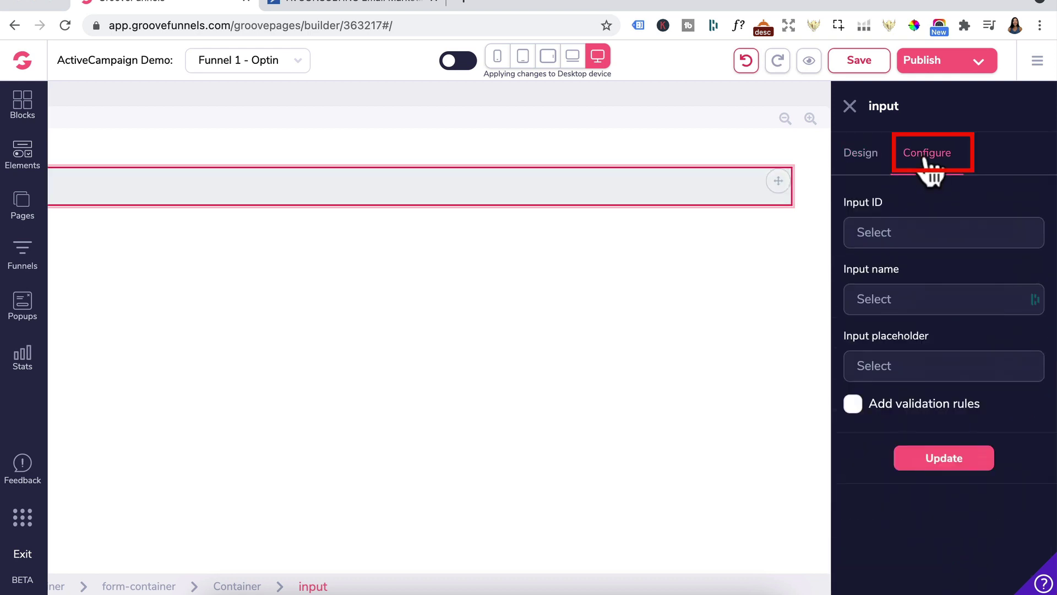
pyautogui.click(624, 592)
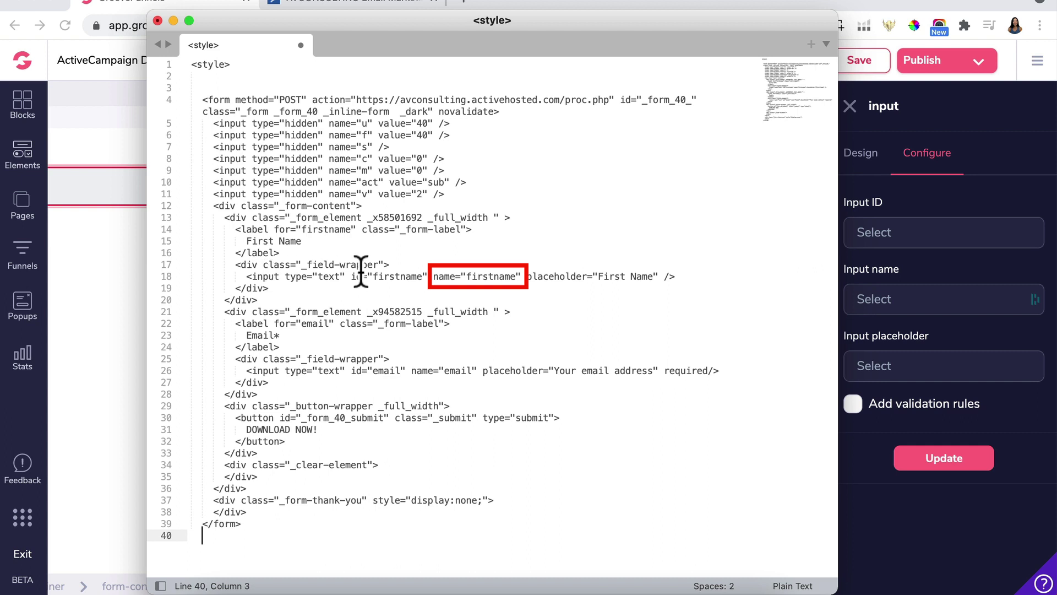
pyautogui.moveTo(516, 277); pyautogui.dragTo(474, 276)
pyautogui.click(870, 232)
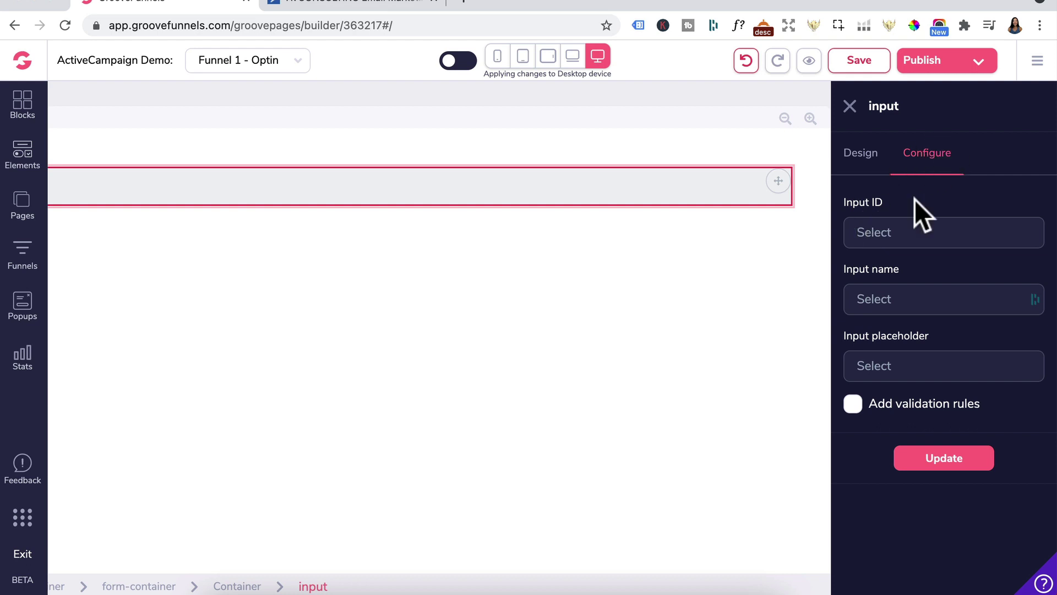
pyautogui.write('firstname')
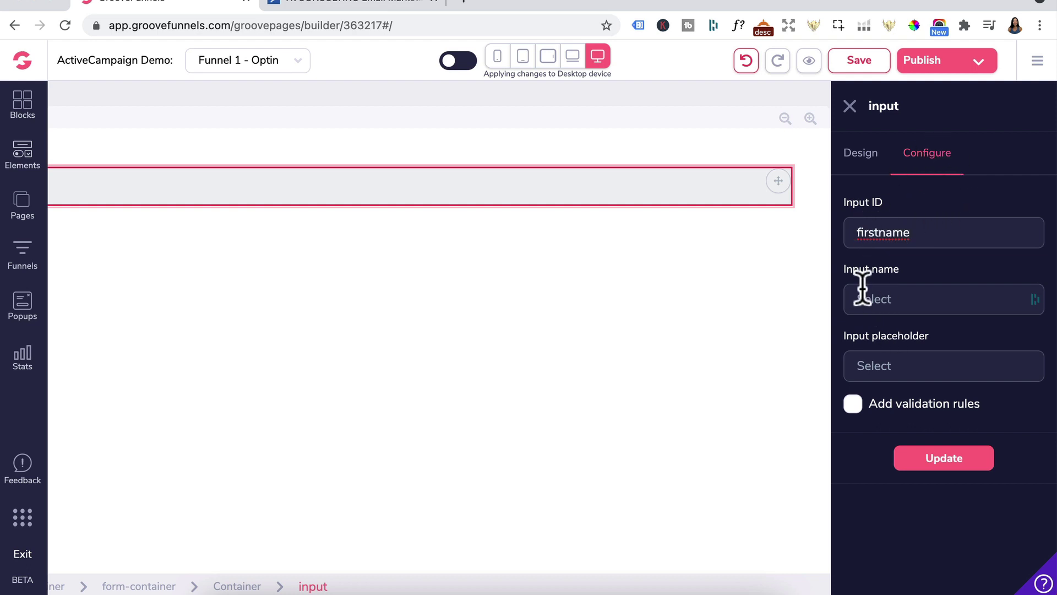
pyautogui.click(878, 299)
pyautogui.write('firstname')
pyautogui.write('Enter your first name')
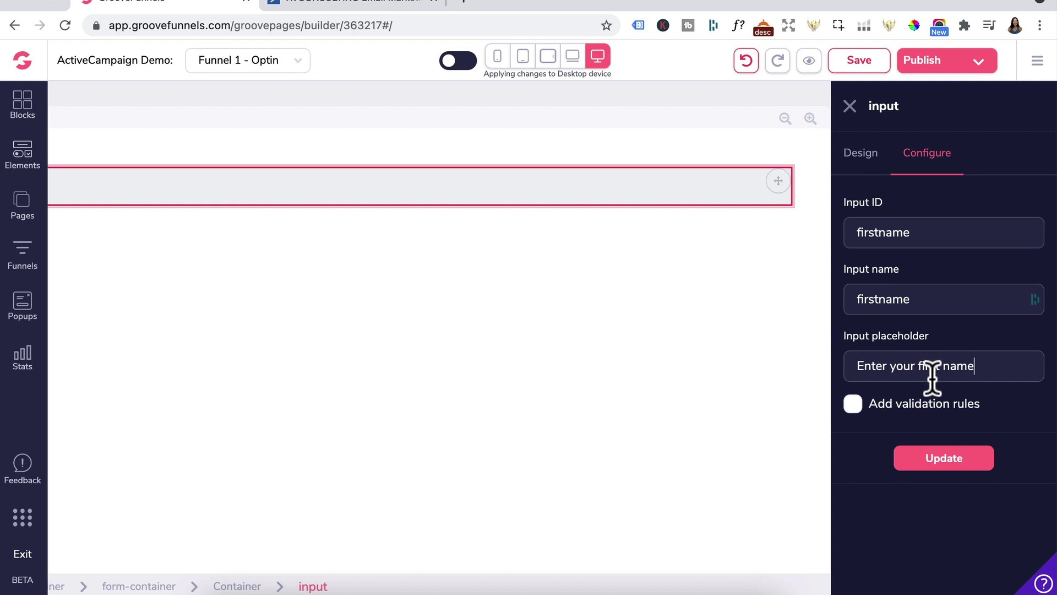
pyautogui.click(853, 404)
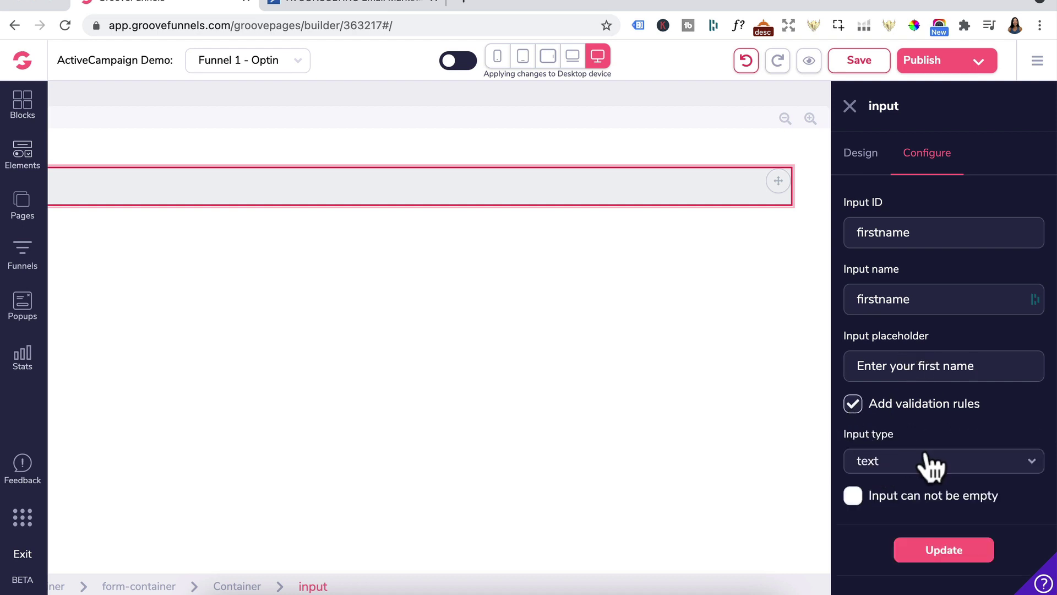
pyautogui.click(853, 495)
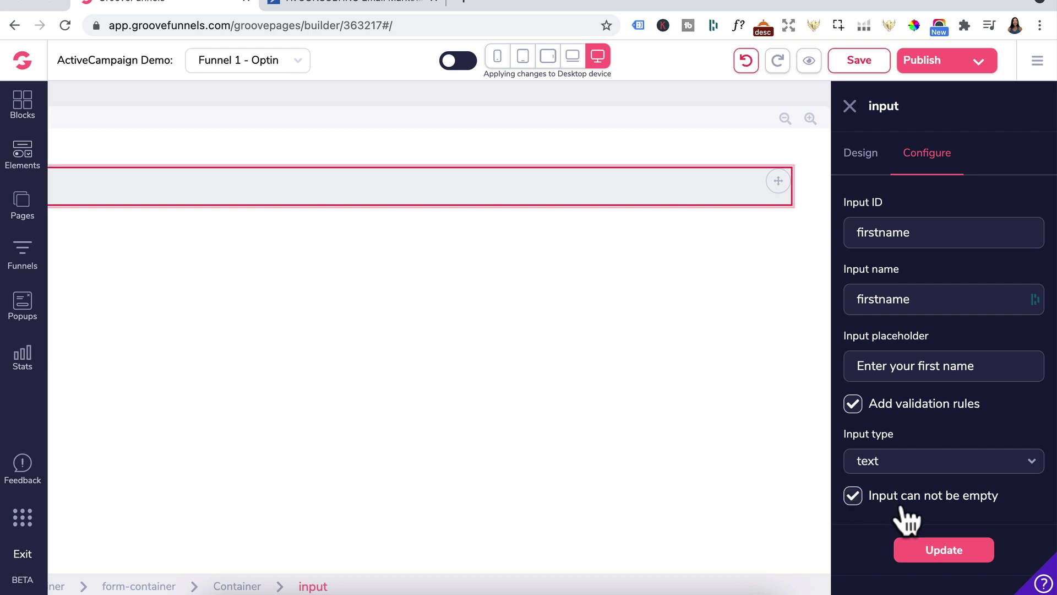
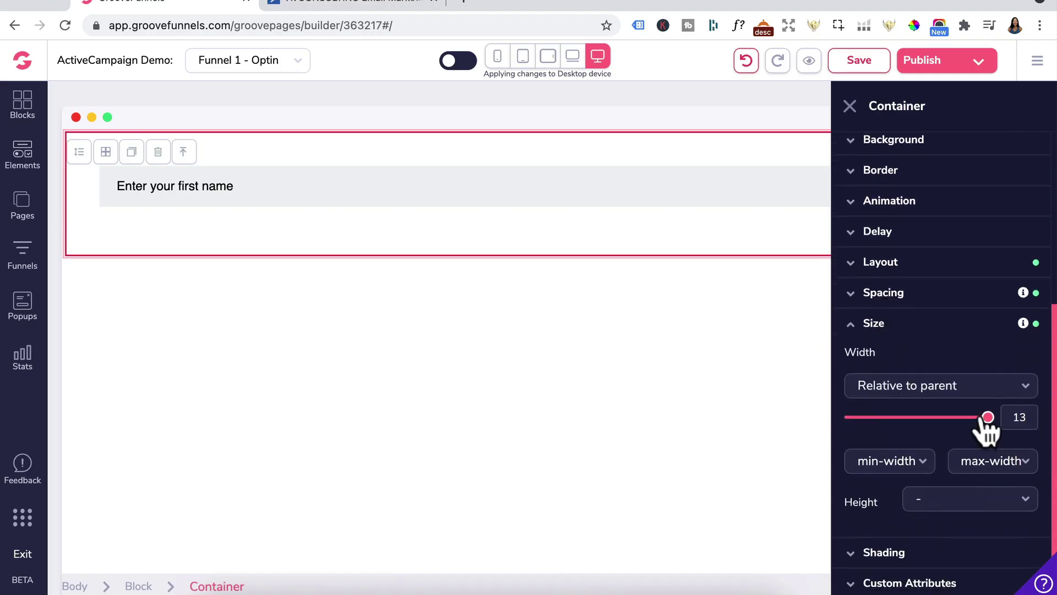
# - Narrow the form's outer container to a relative width of 6 and set the first-name input's text color to #78889B
pyautogui.moveTo(985, 429); pyautogui.dragTo(914, 431)
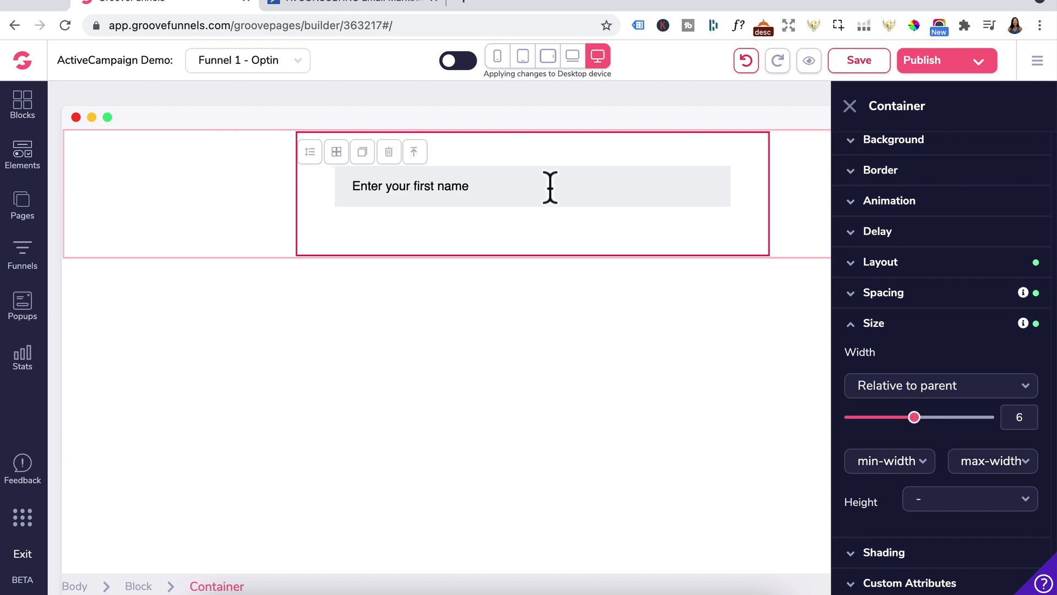
pyautogui.click(540, 182)
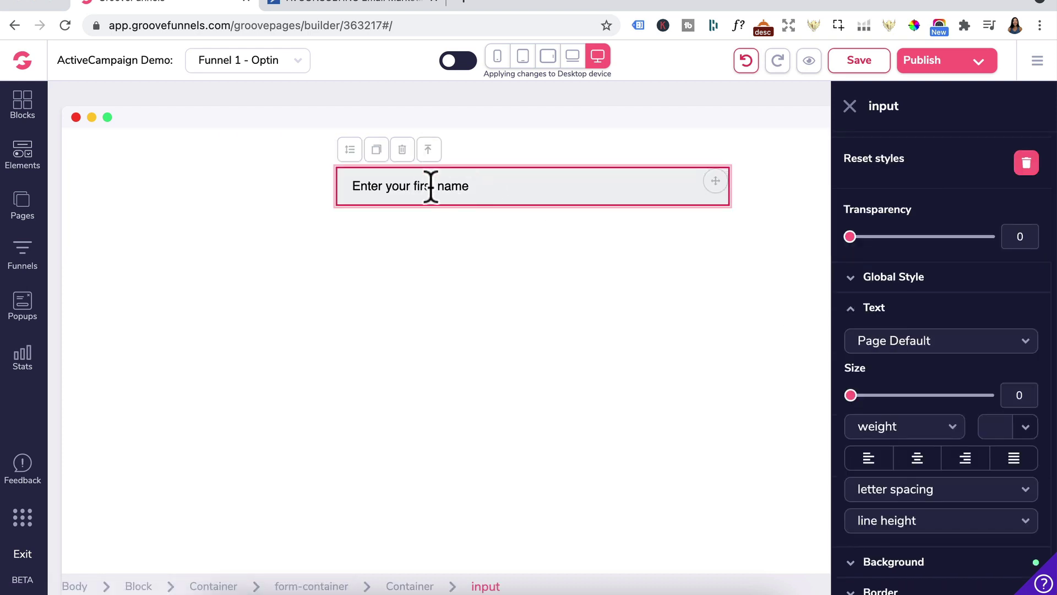
pyautogui.click(993, 425)
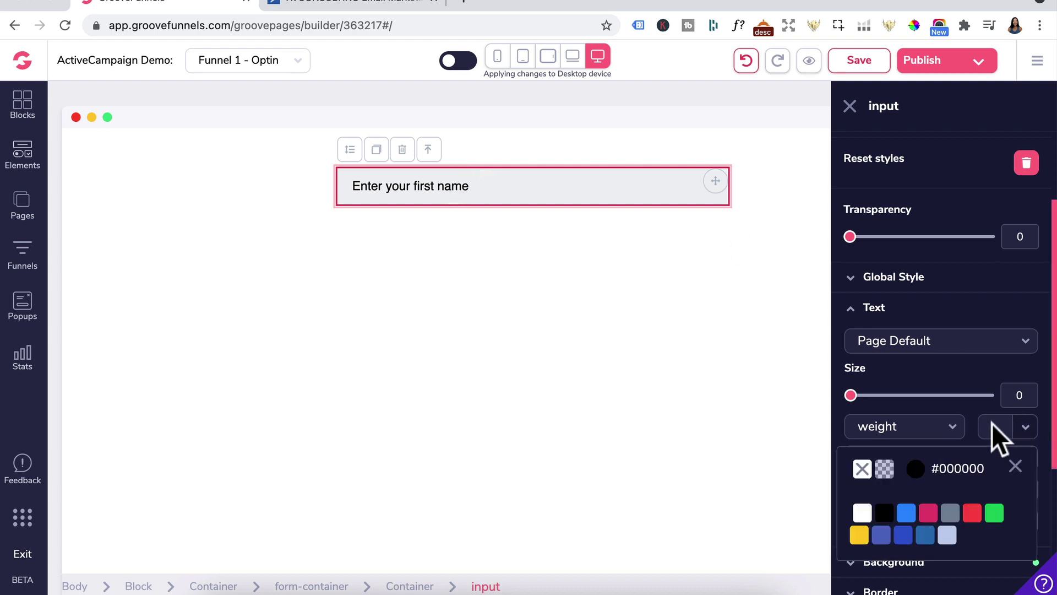
pyautogui.moveTo(951, 514)
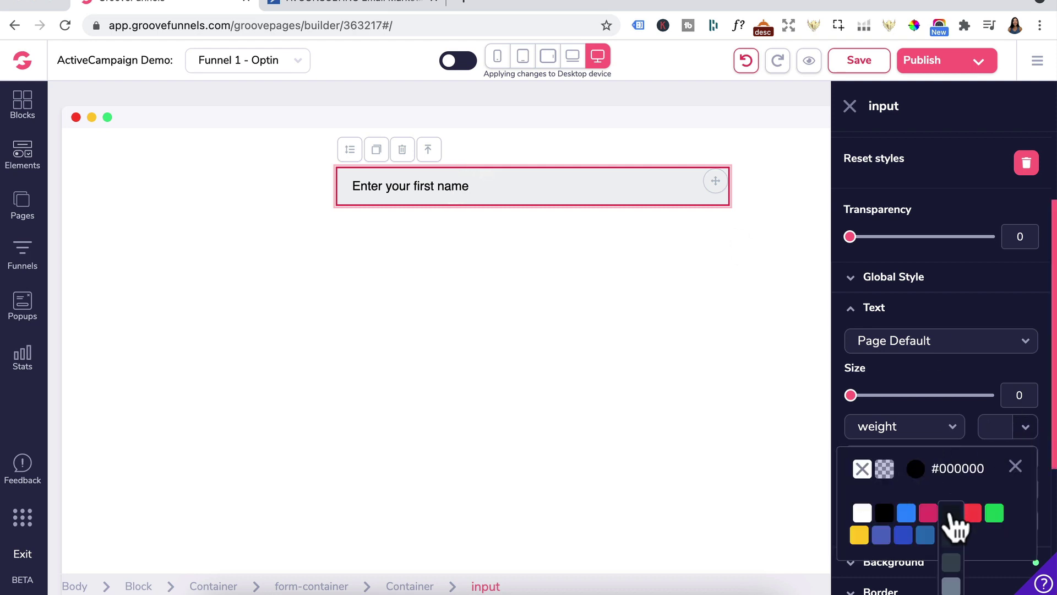
pyautogui.click(951, 584)
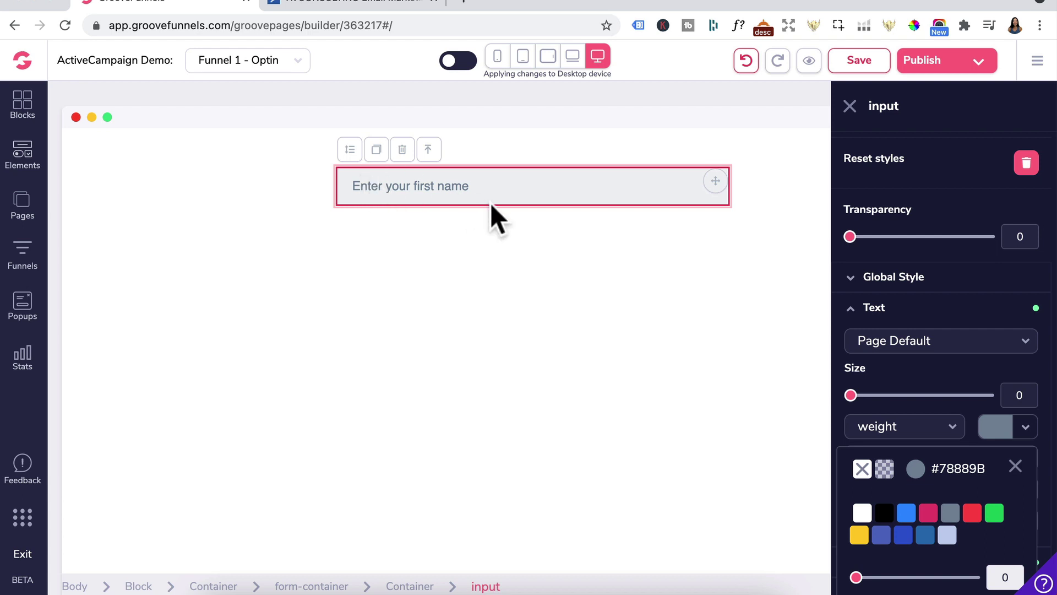
pyautogui.click(892, 308)
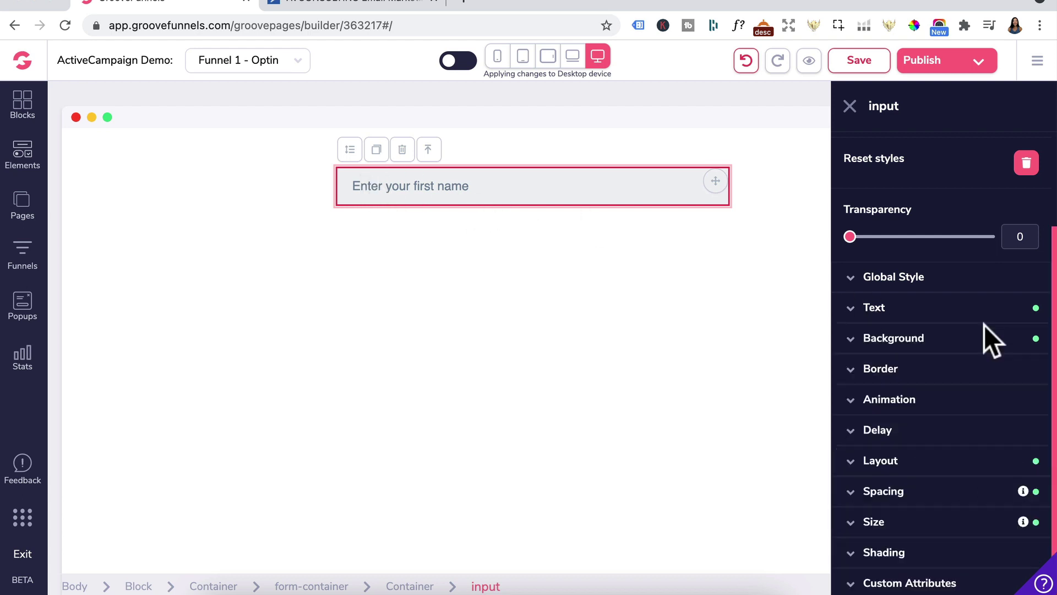
# - Set the first-name input's bottom margin to 16
pyautogui.click(936, 491)
pyautogui.click(942, 481)
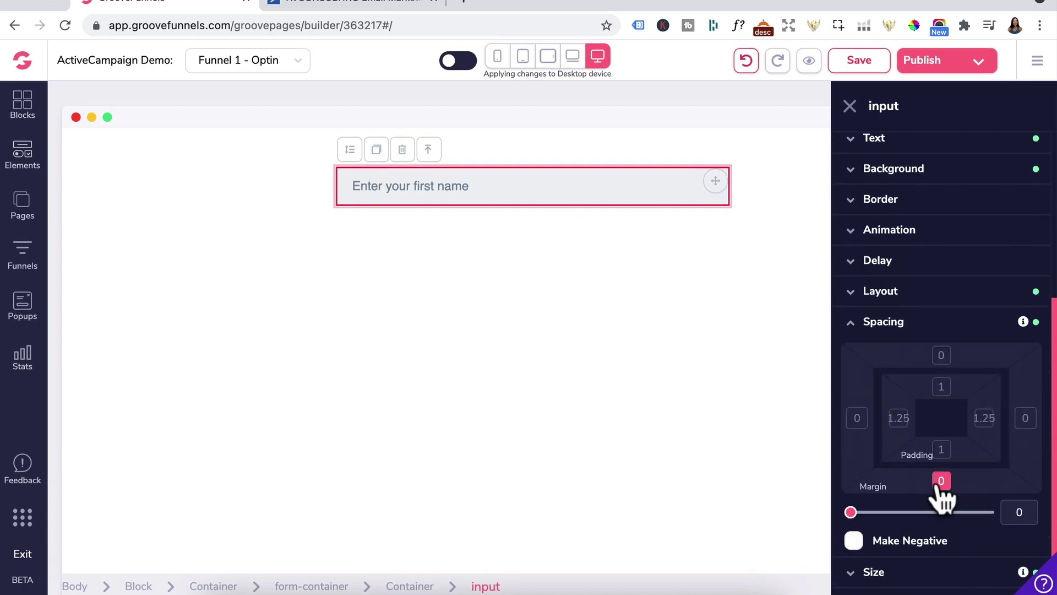
pyautogui.moveTo(851, 512); pyautogui.dragTo(872, 512)
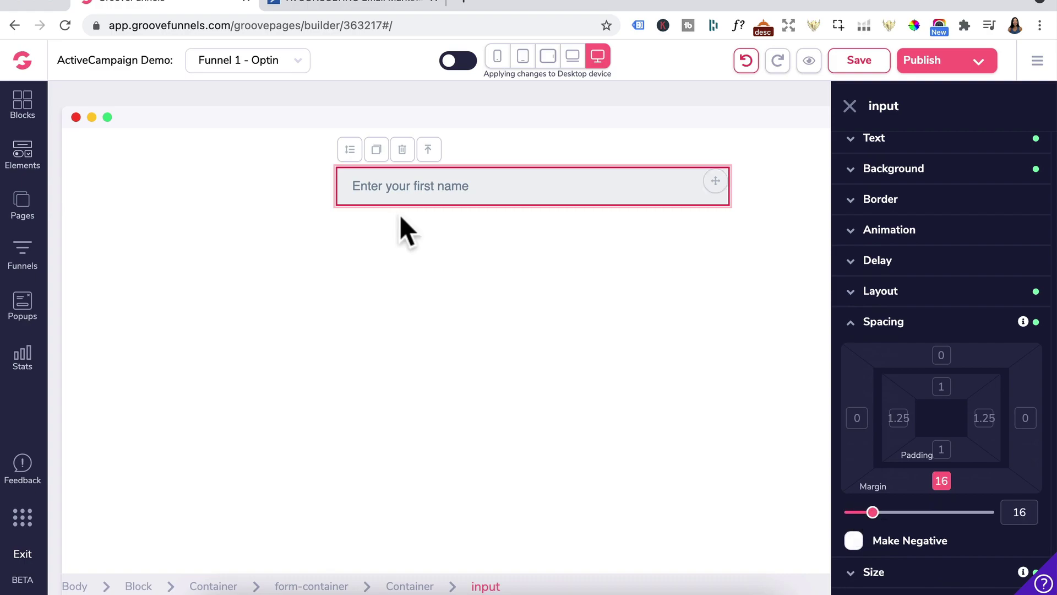
# - Duplicate the first-name input and clear the Input ID and Input name of the lower copy
pyautogui.click(377, 150)
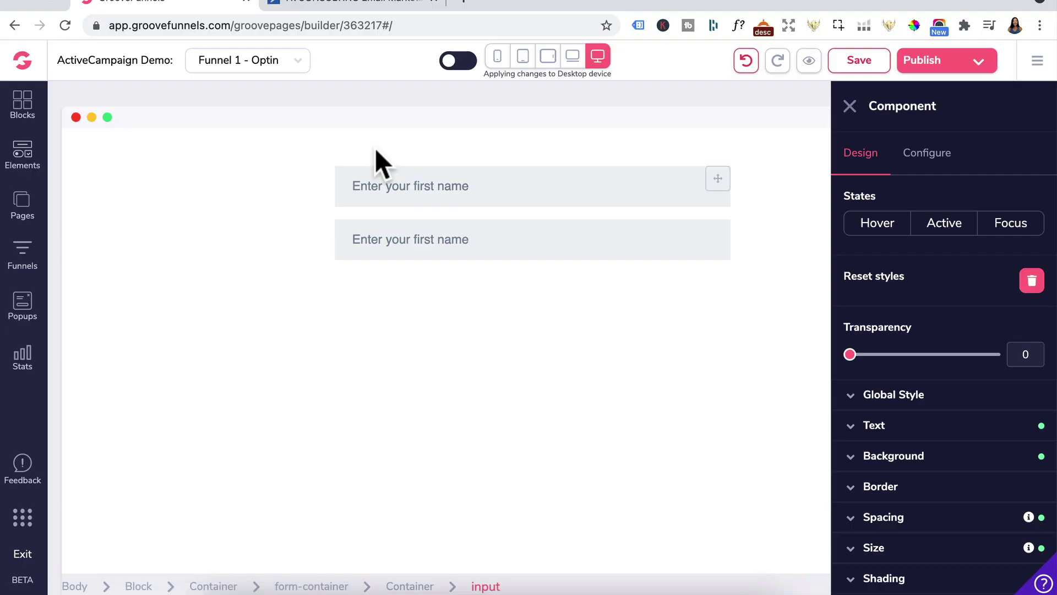
pyautogui.click(423, 239)
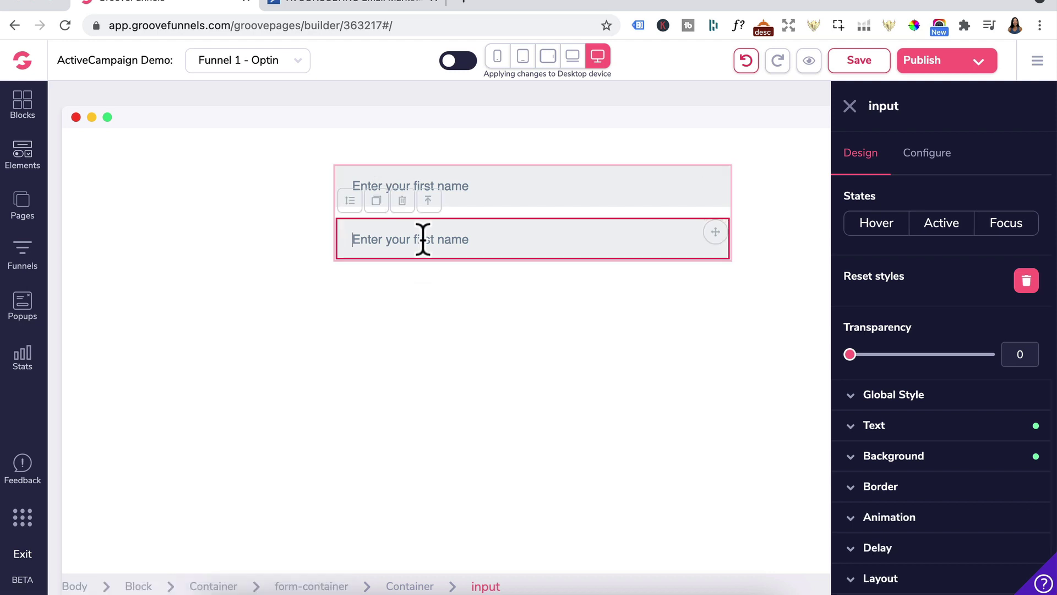
pyautogui.click(513, 239)
pyautogui.click(927, 154)
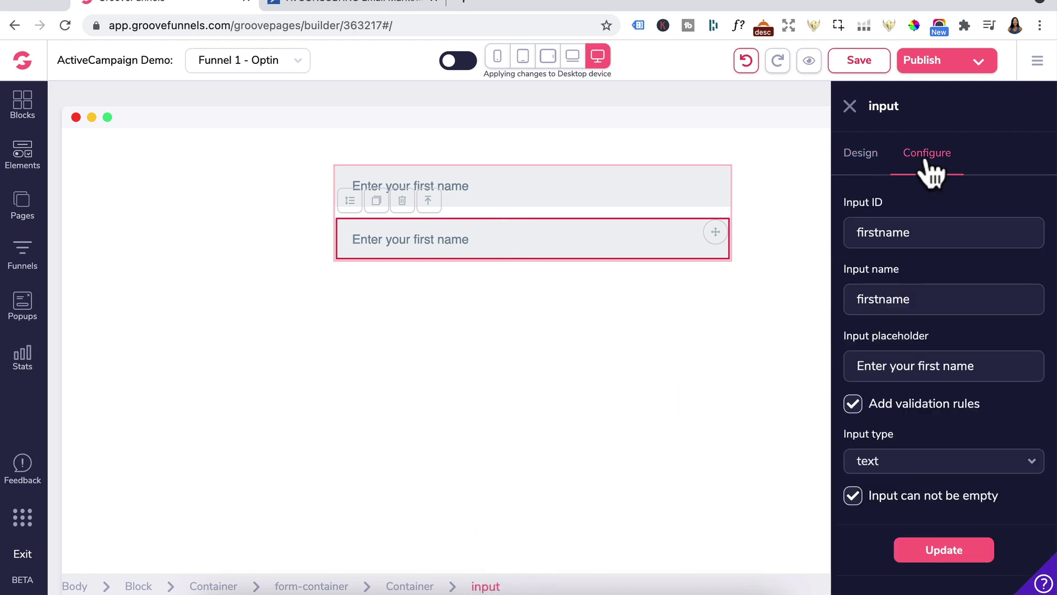
pyautogui.doubleClick(944, 237)
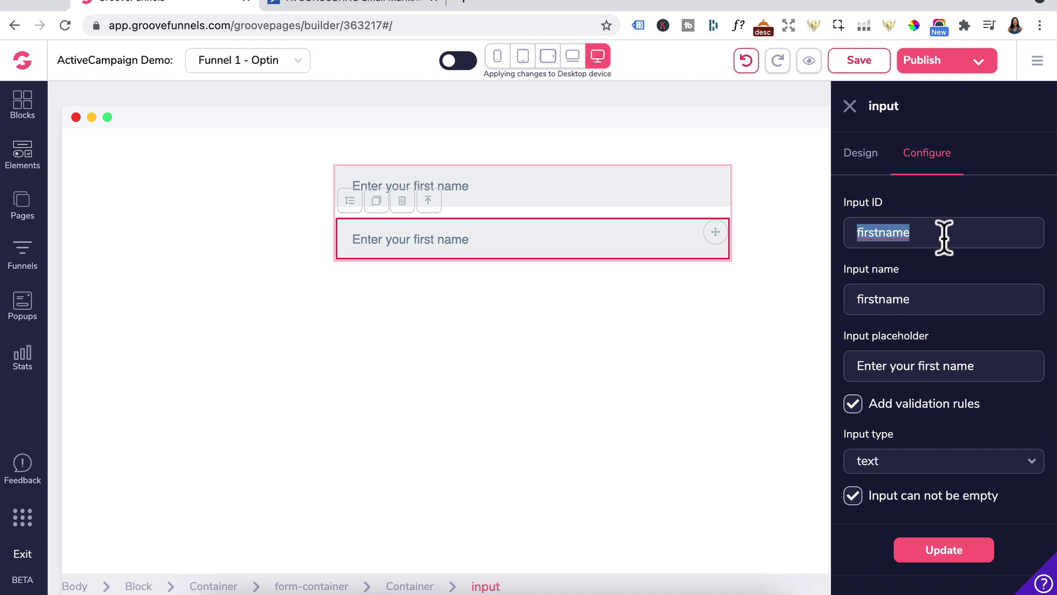
pyautogui.press('BackSpace')
pyautogui.doubleClick(924, 299)
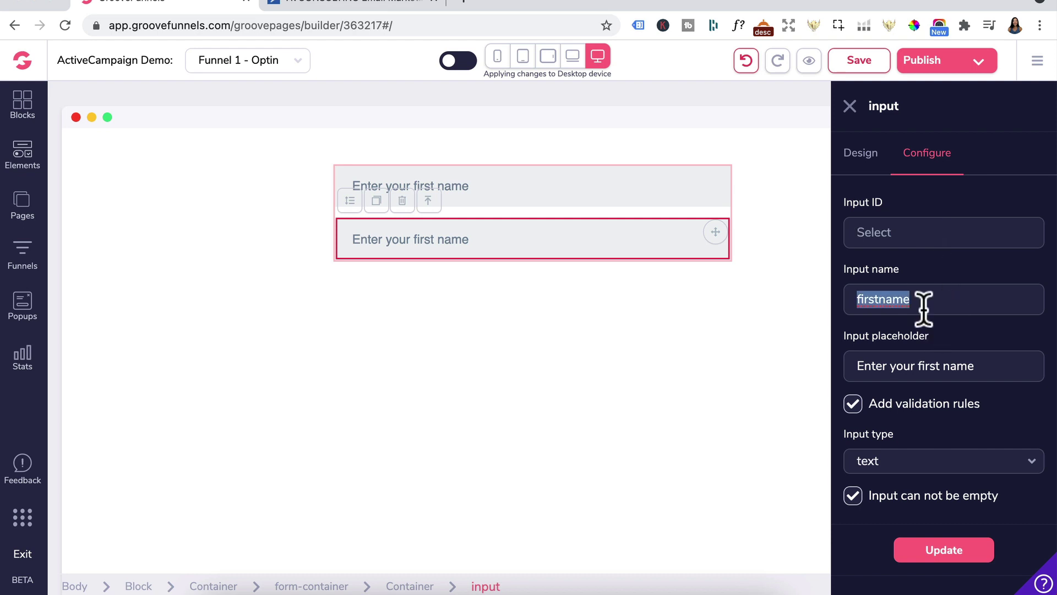
pyautogui.press('BackSpace')
# - Copy the email field name from the form code into the lower input's ID and name, and set its placeholder to "Type your email"
pyautogui.click(624, 589)
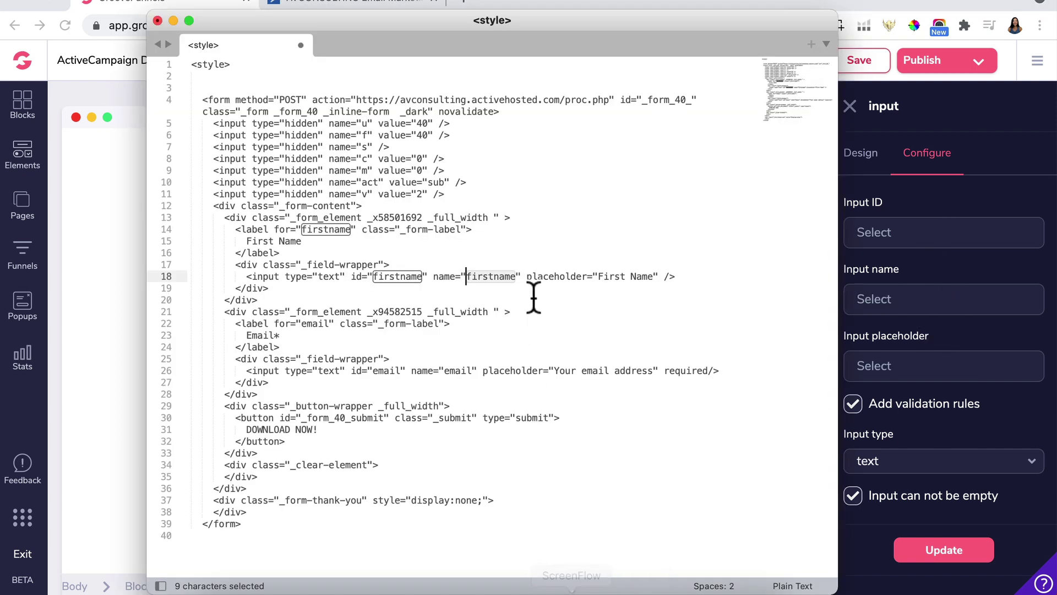
pyautogui.click(468, 300)
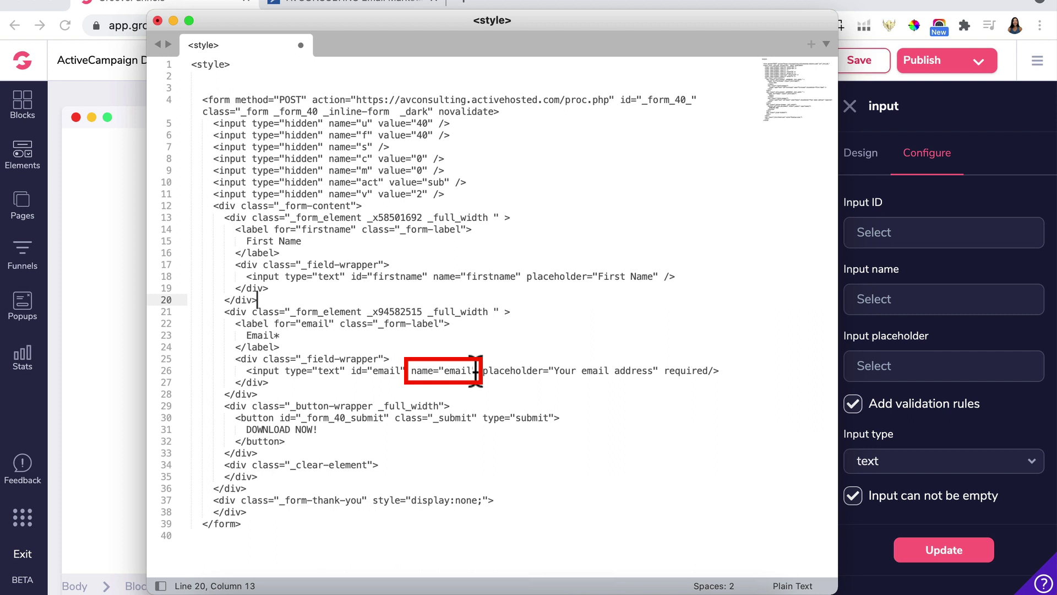
pyautogui.doubleClick(469, 370)
pyautogui.press('super+c')
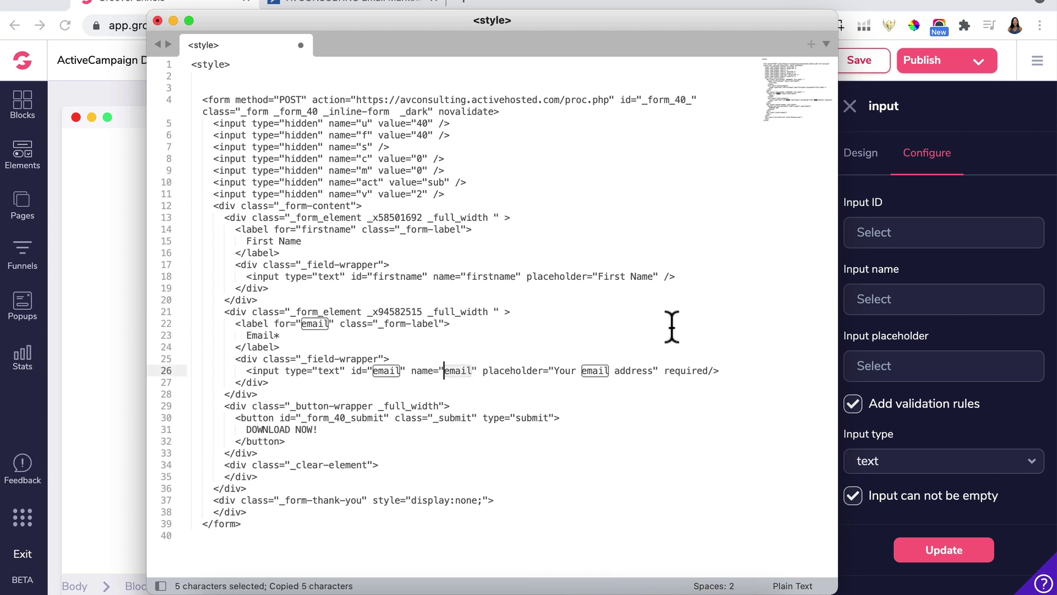
pyautogui.click(970, 190)
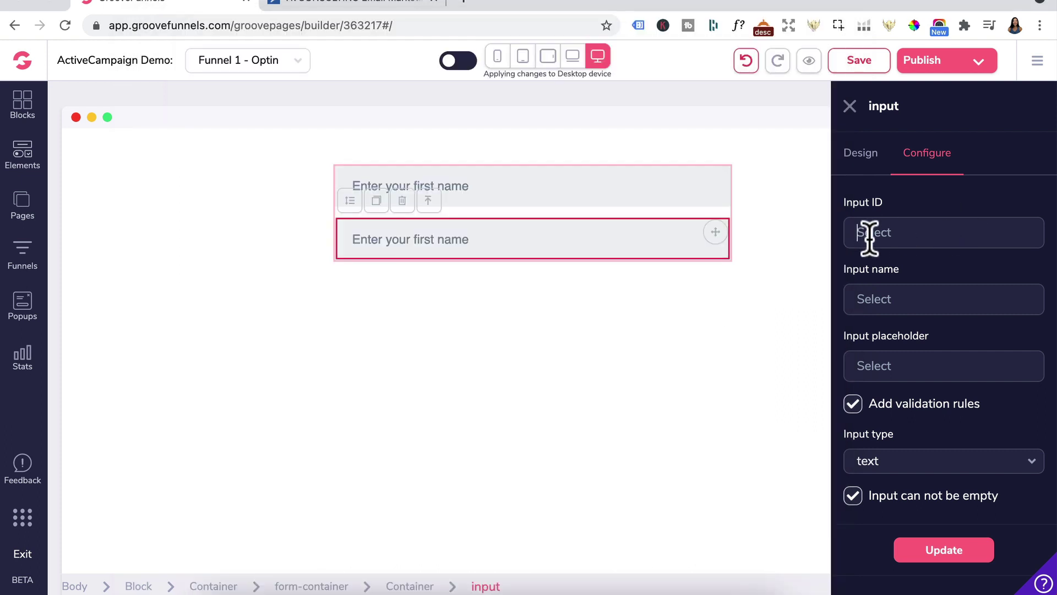
pyautogui.press('super+v')
pyautogui.click(857, 363)
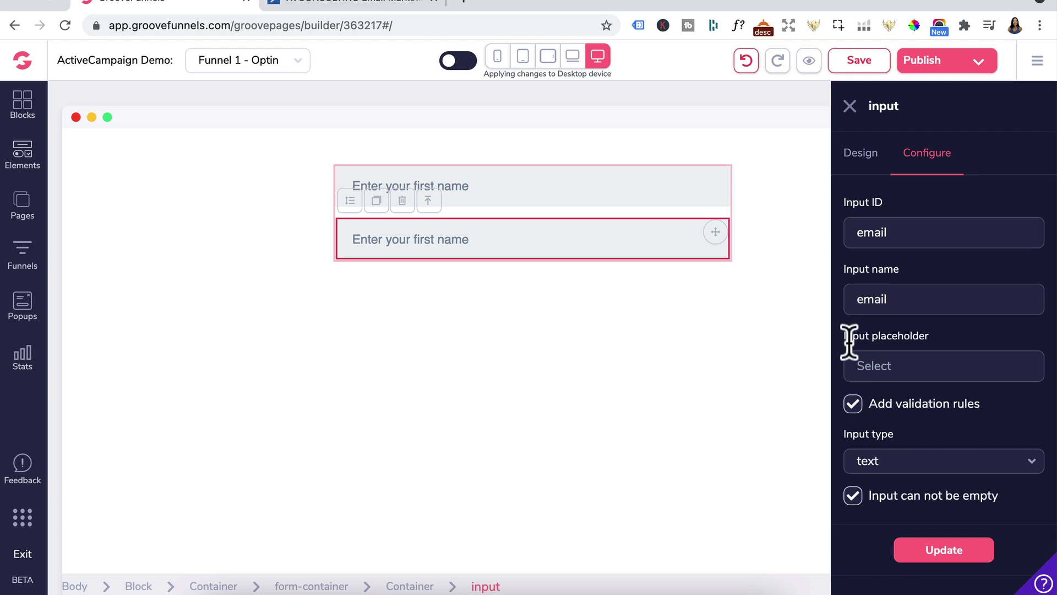
pyautogui.press('super+v')
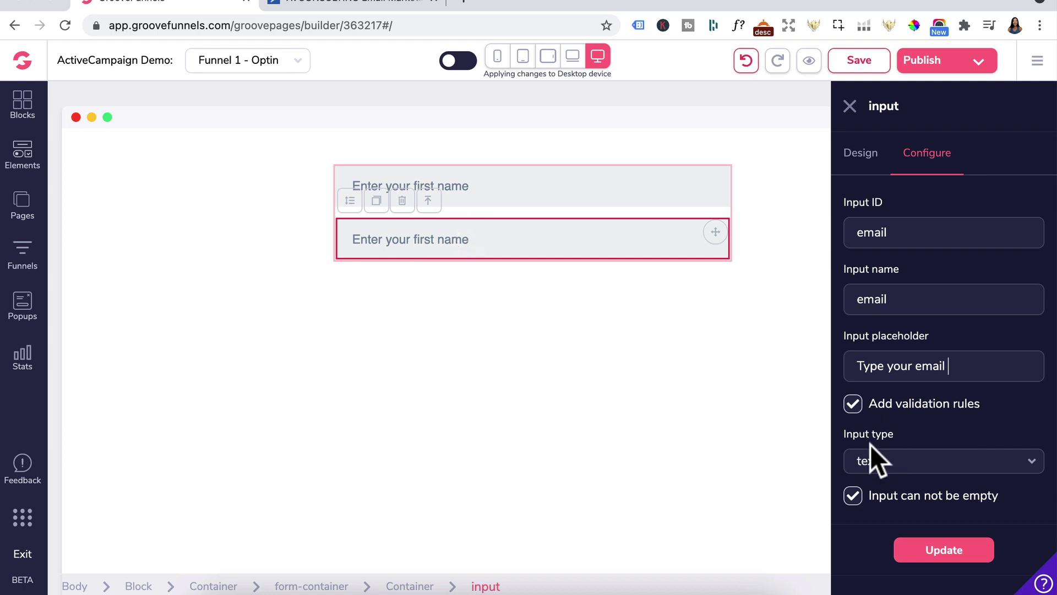
# - Set the lower input's validation type to email and apply the updated configuration
pyautogui.click(862, 465)
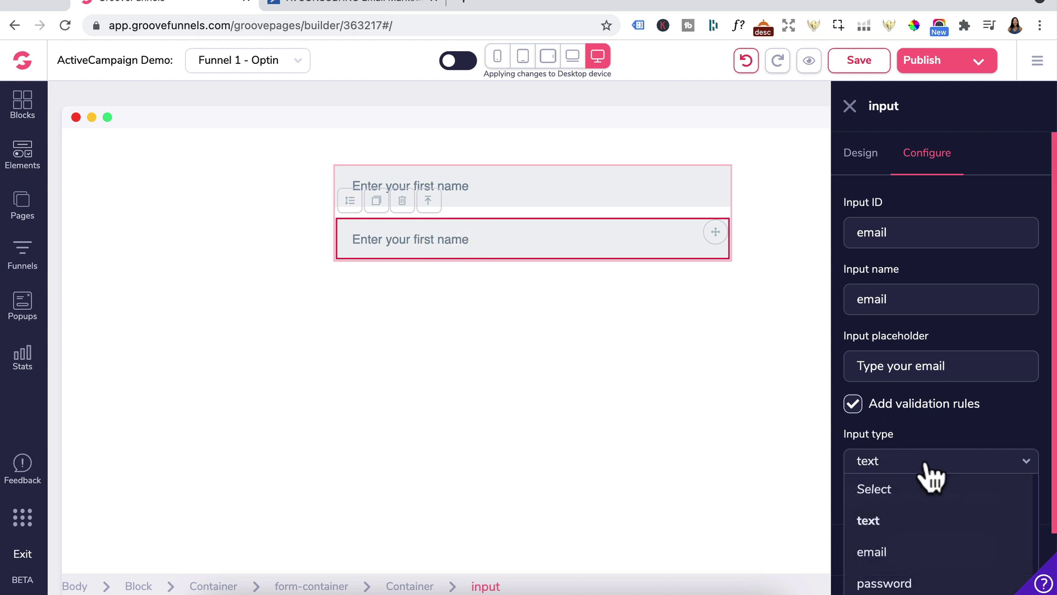
pyautogui.click(891, 552)
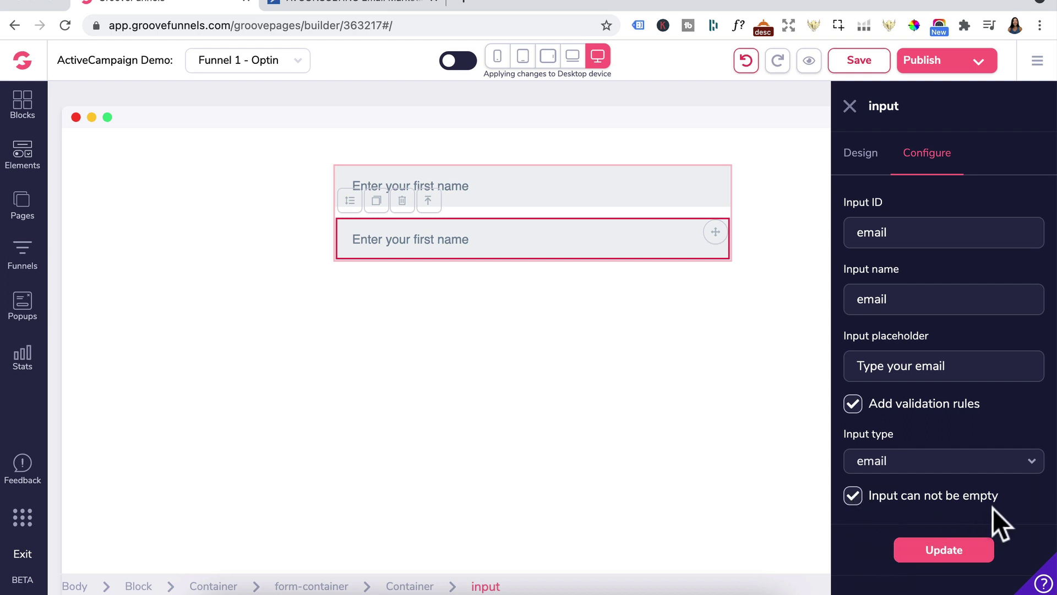
pyautogui.click(943, 550)
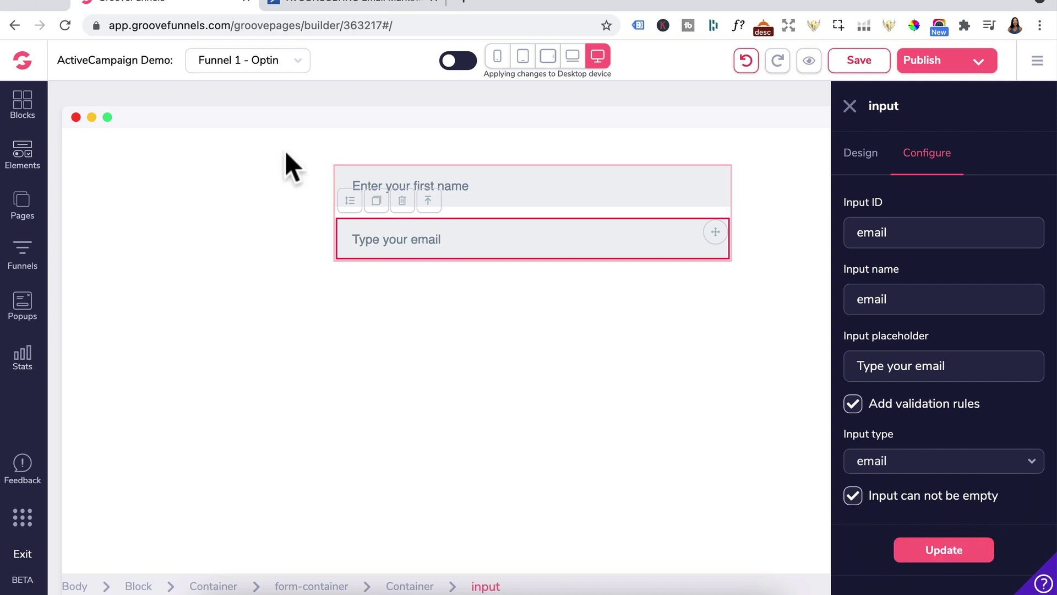
# - Add a Submit Button element to the form directly below the email input and select it
pyautogui.click(24, 163)
pyautogui.scroll(-15, 133, 375)
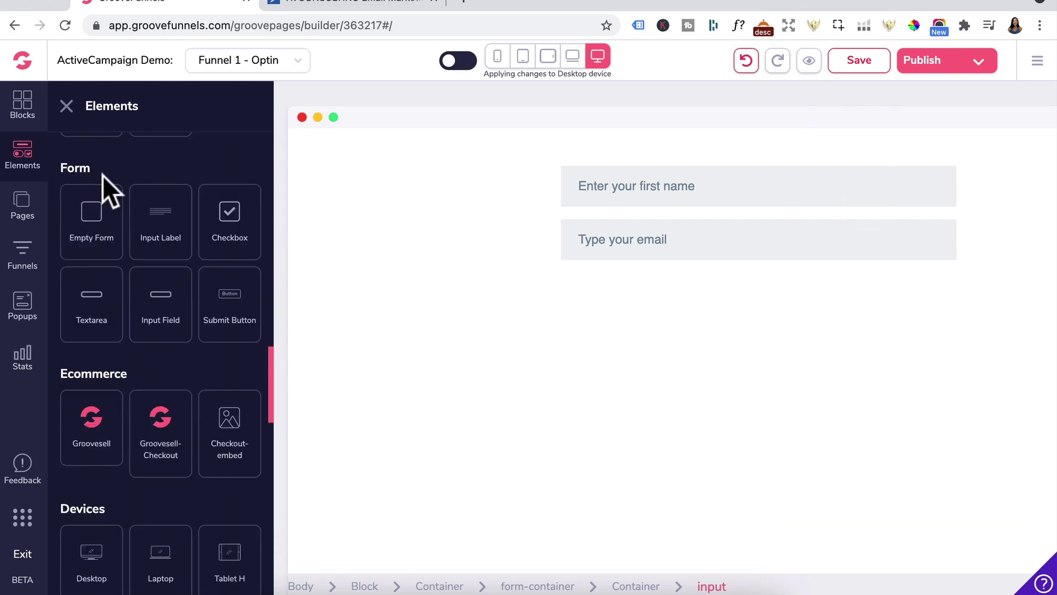
pyautogui.moveTo(229, 288); pyautogui.dragTo(592, 344)
pyautogui.click(757, 325)
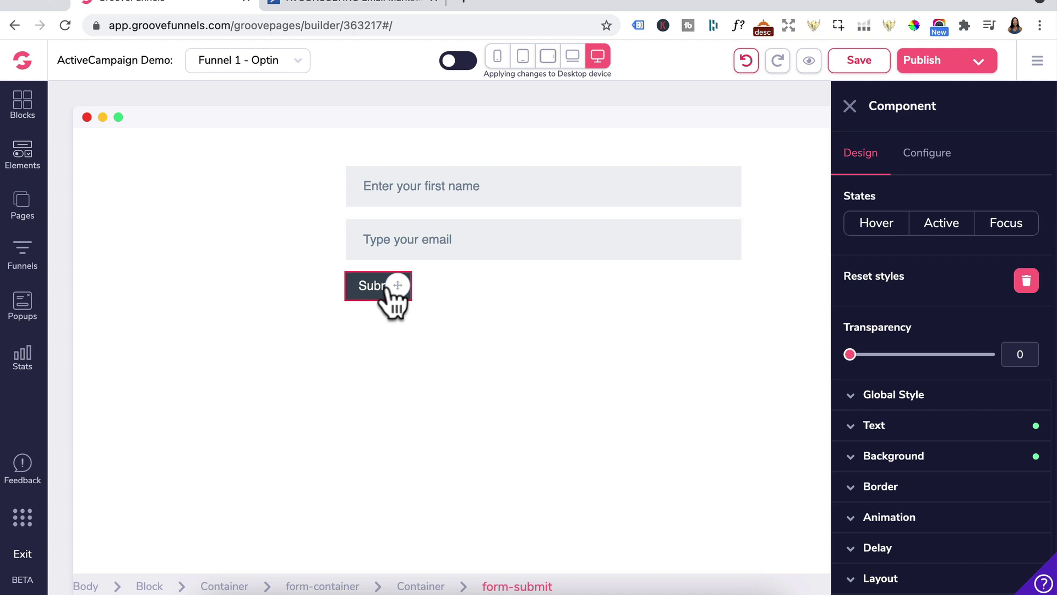
pyautogui.click(389, 291)
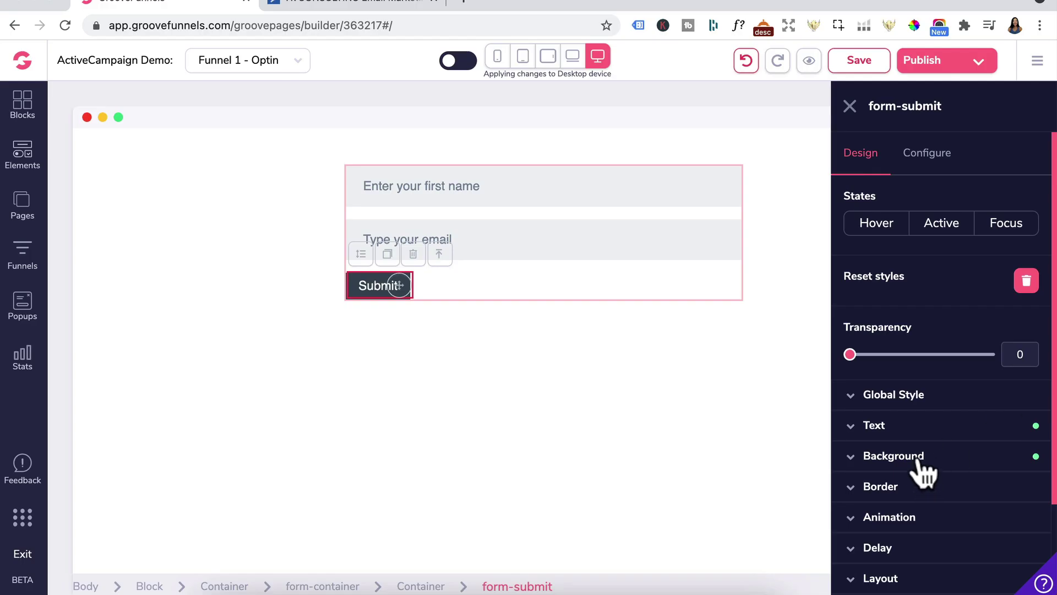
# - Change the submit button's background color to the medium green shade from the green palette
pyautogui.click(918, 460)
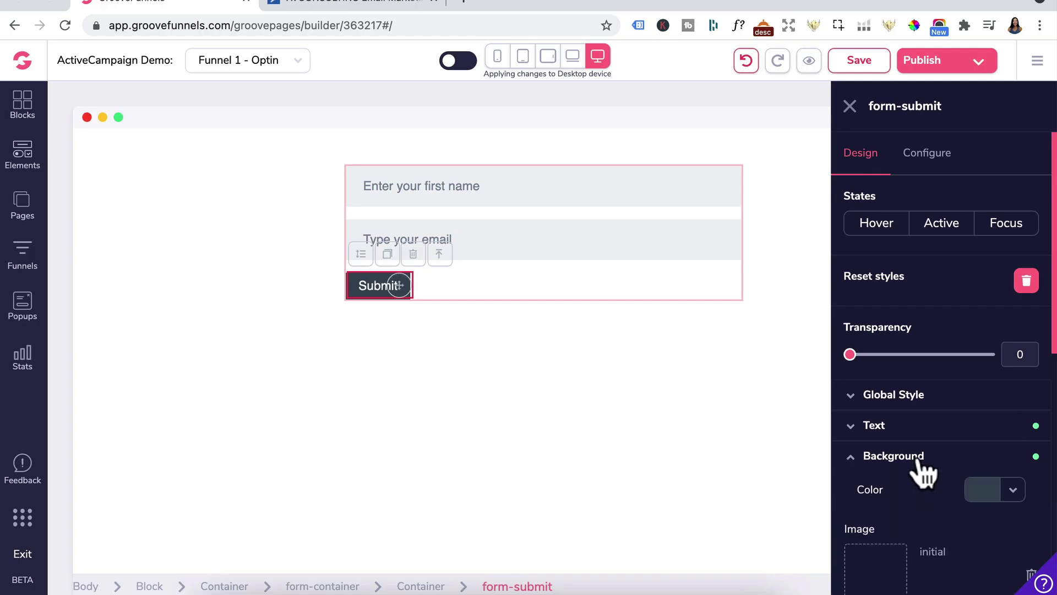
pyautogui.scroll(-4, 918, 467)
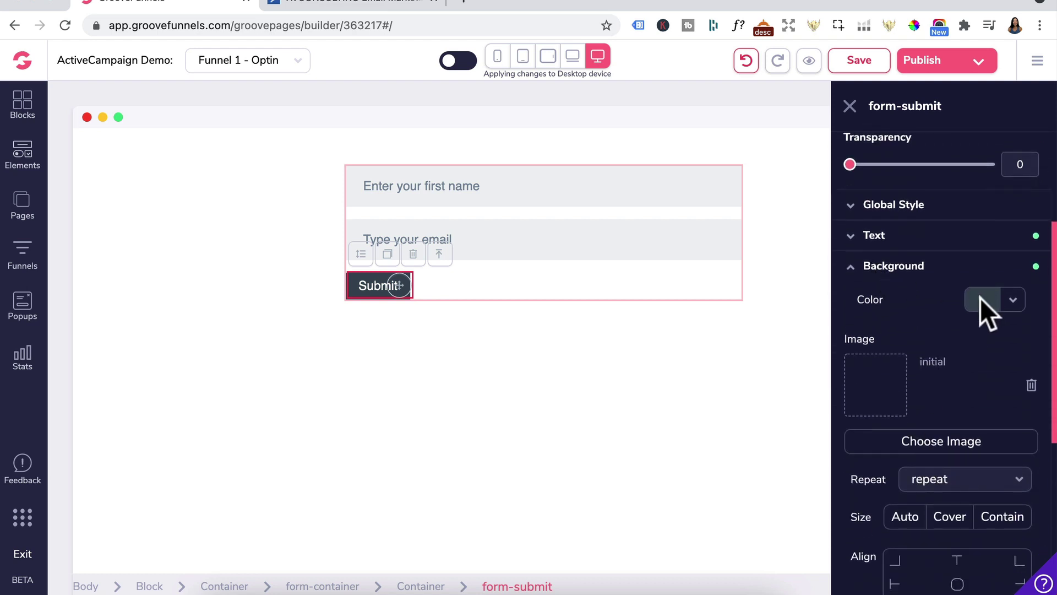
pyautogui.click(981, 299)
pyautogui.moveTo(983, 387)
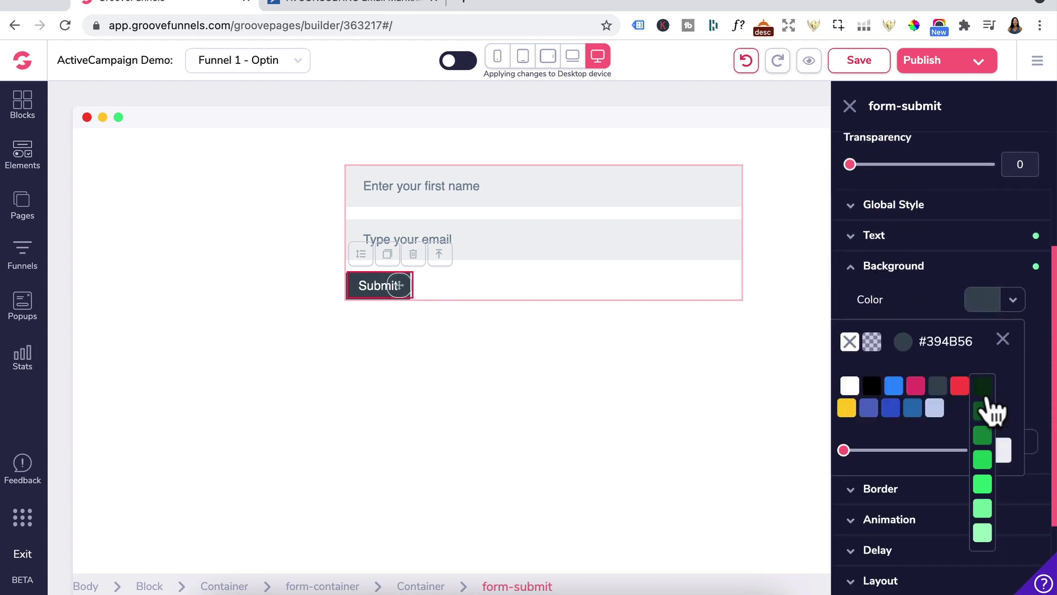
pyautogui.click(983, 438)
# - Set the submit button's text size to 5, keeping the Page Default font
pyautogui.click(874, 235)
pyautogui.moveTo(885, 324); pyautogui.dragTo(908, 325)
pyautogui.click(909, 273)
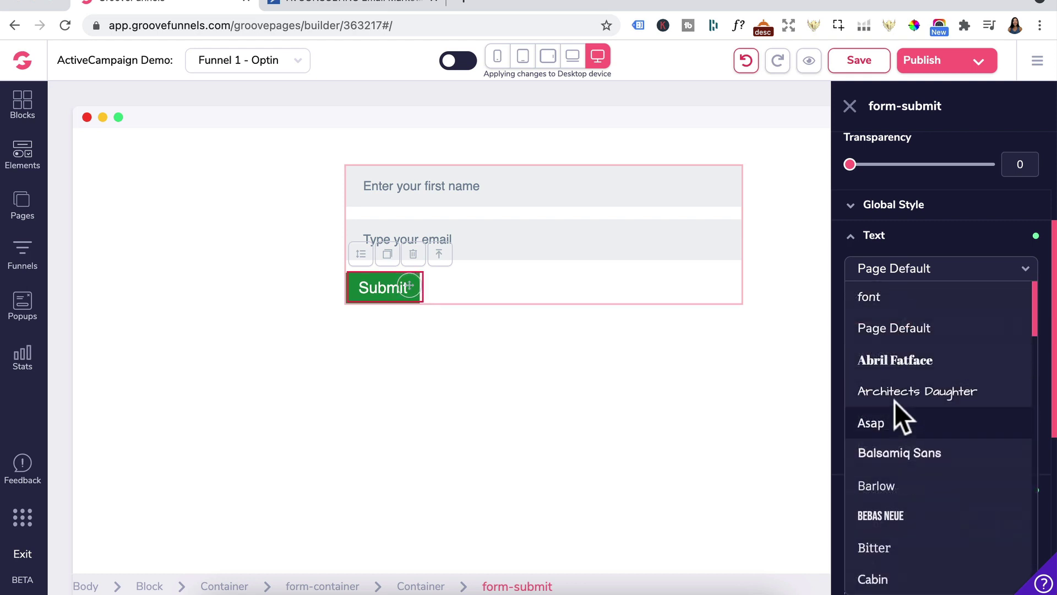
pyautogui.click(918, 278)
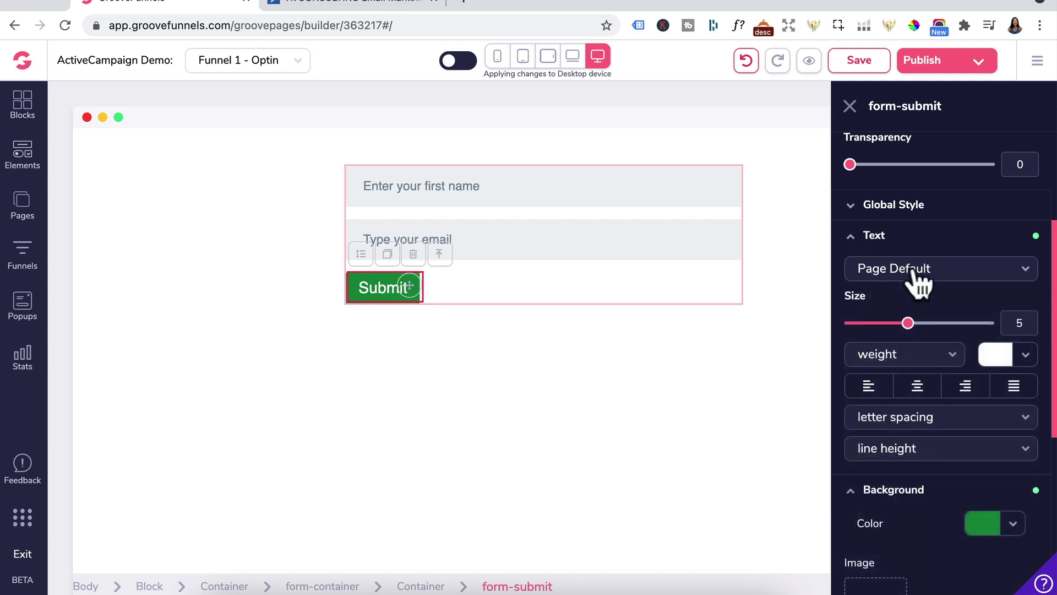
# - Set the submit button's text to "DOWNLOAD NOW!" with the Submit action and apply the update
pyautogui.scroll(3, 925, 176)
pyautogui.click(922, 161)
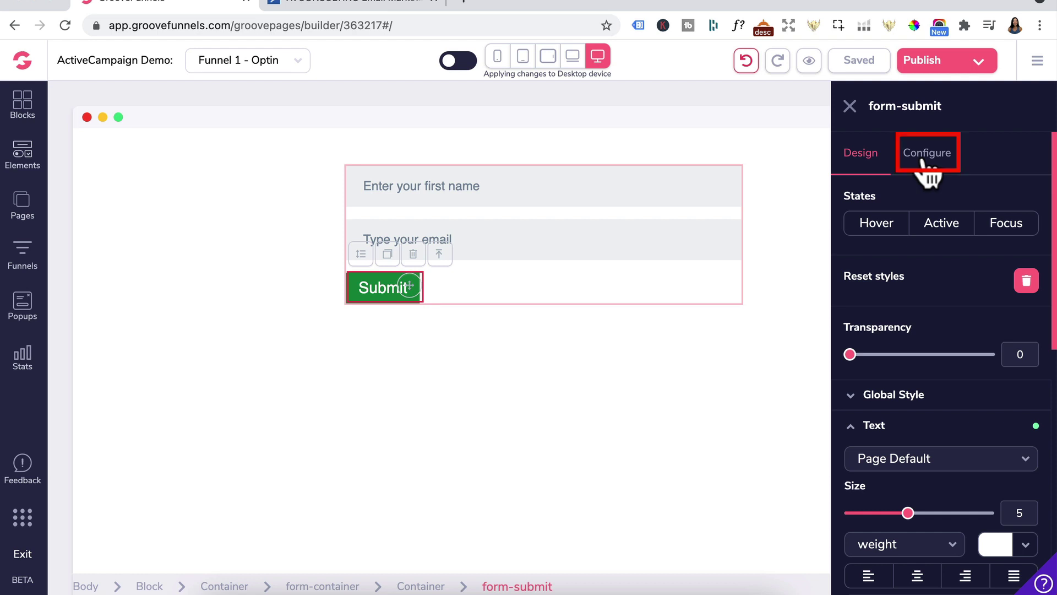
pyautogui.click(892, 230)
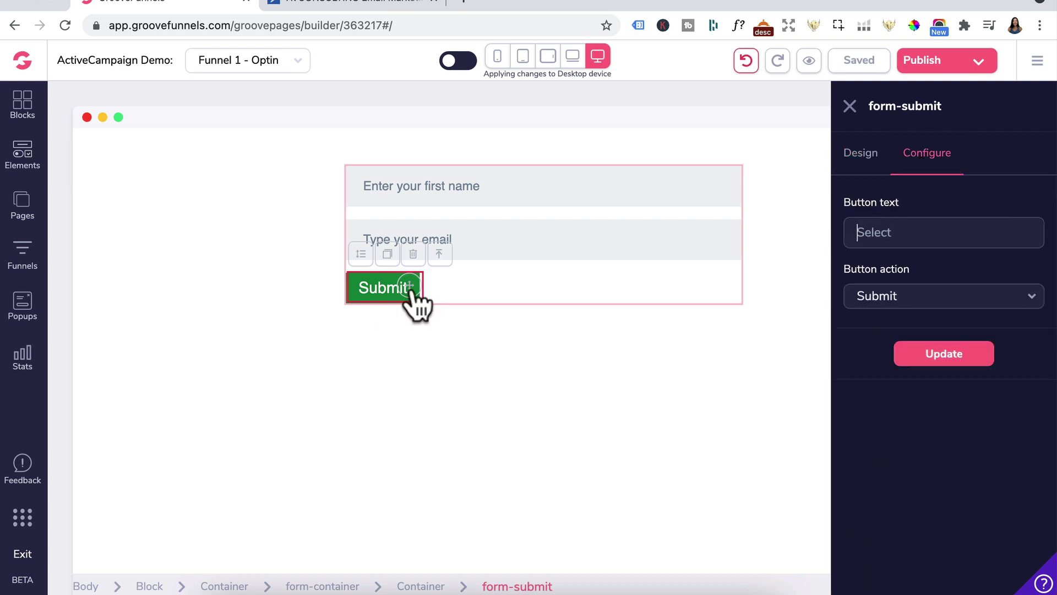
pyautogui.press('super+v')
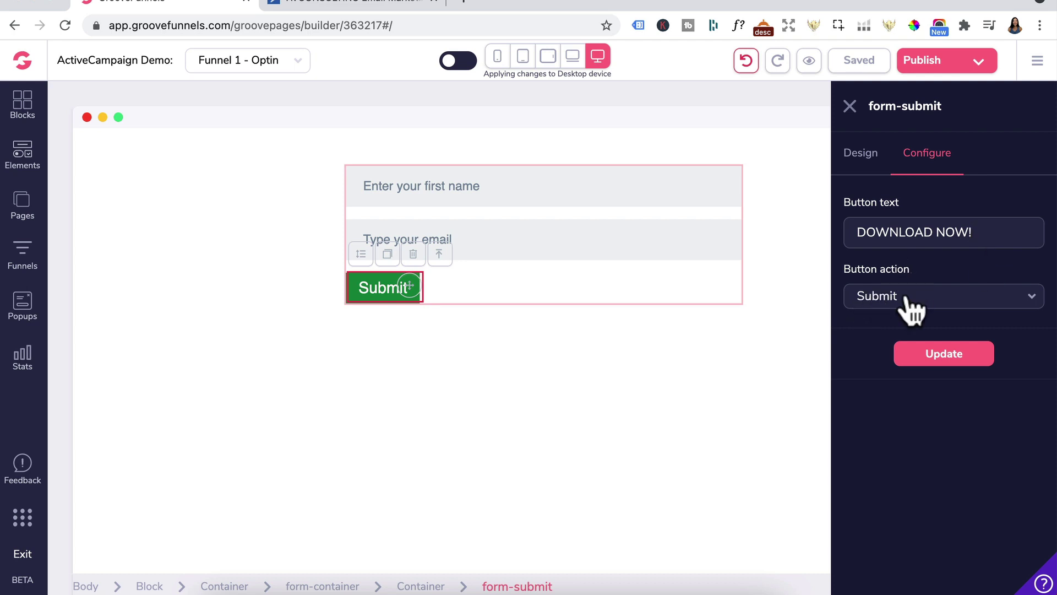
pyautogui.click(936, 363)
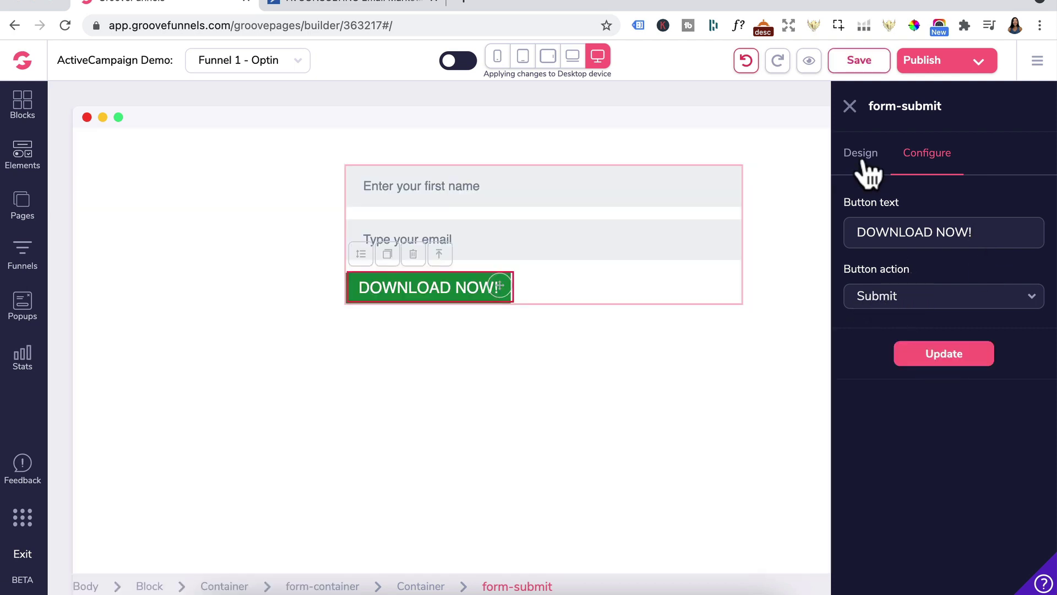
# - Set the submit button's padding to 17 above and below and 26 on both sides
pyautogui.click(866, 166)
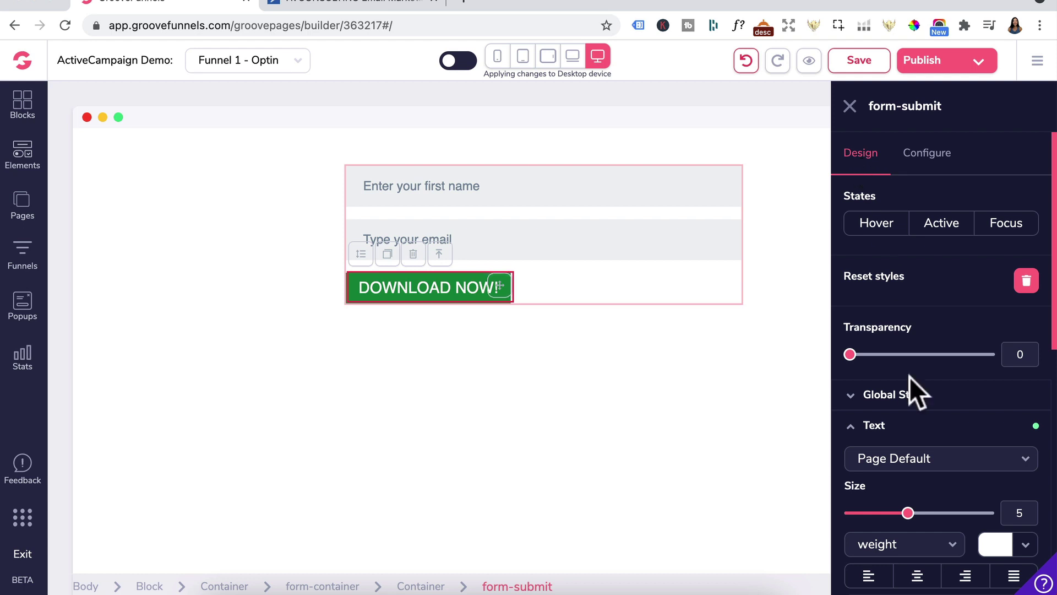
pyautogui.scroll(-10, 897, 405)
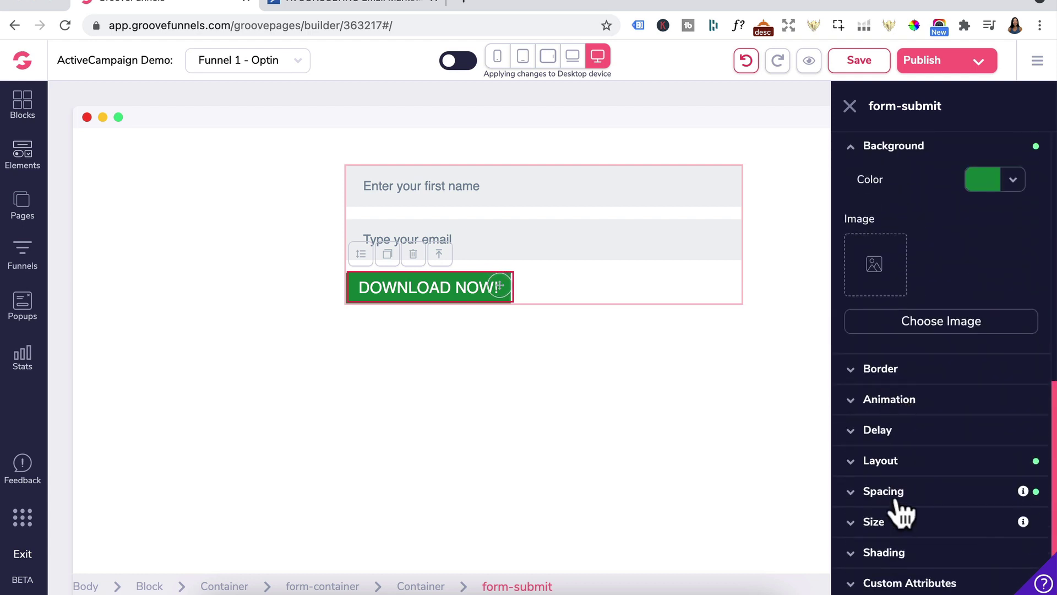
pyautogui.click(898, 503)
pyautogui.scroll(-3, 900, 512)
pyautogui.click(941, 386)
pyautogui.click(984, 417)
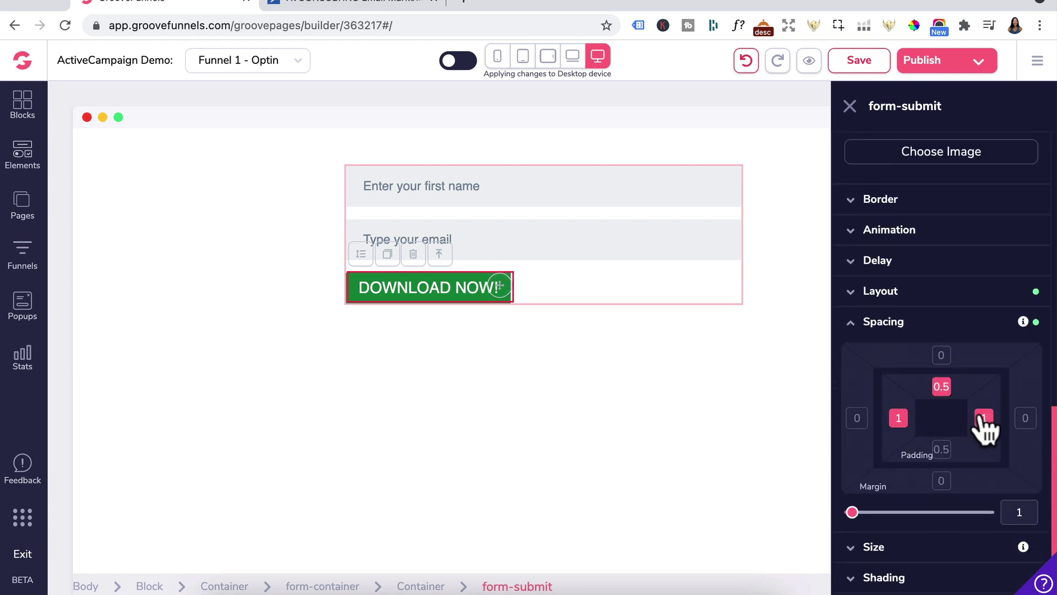
pyautogui.click(941, 451)
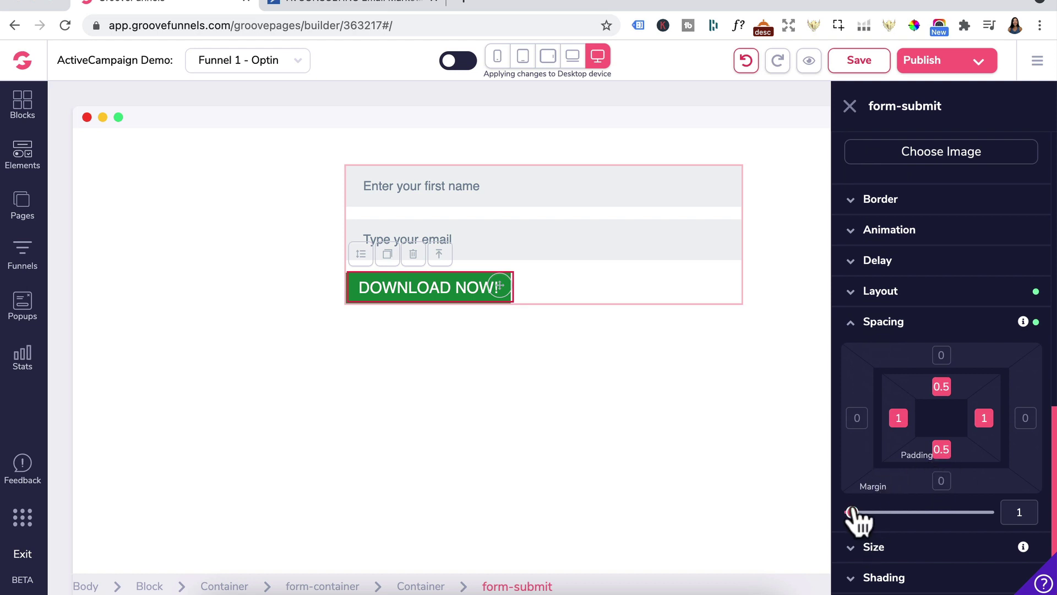
pyautogui.moveTo(852, 512); pyautogui.dragTo(887, 512)
pyautogui.click(984, 418)
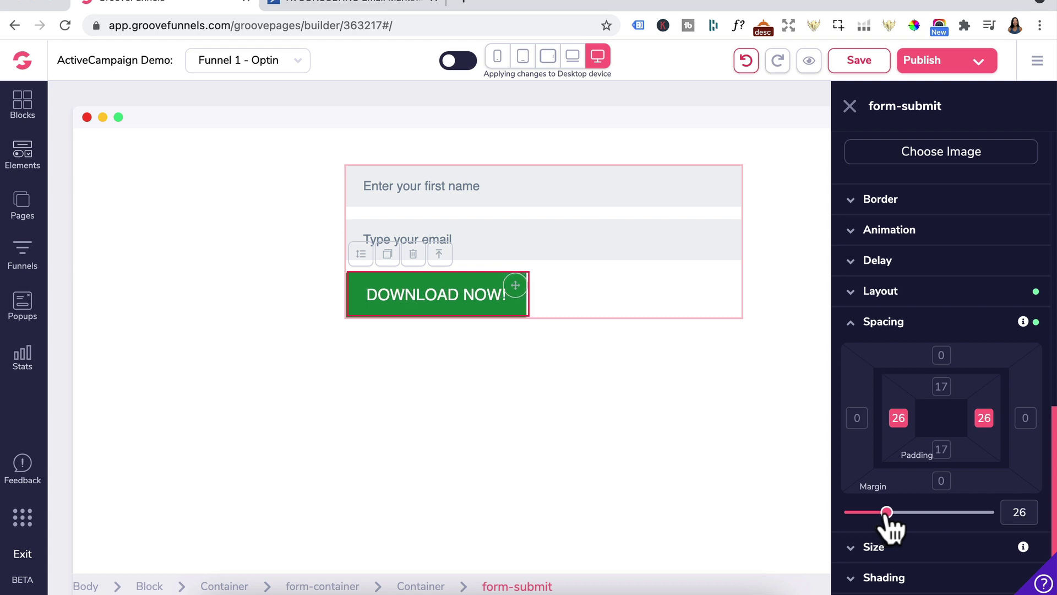
# - Turn on applying changes to all devices and check the form in the phone view before returning to desktop
pyautogui.click(473, 70)
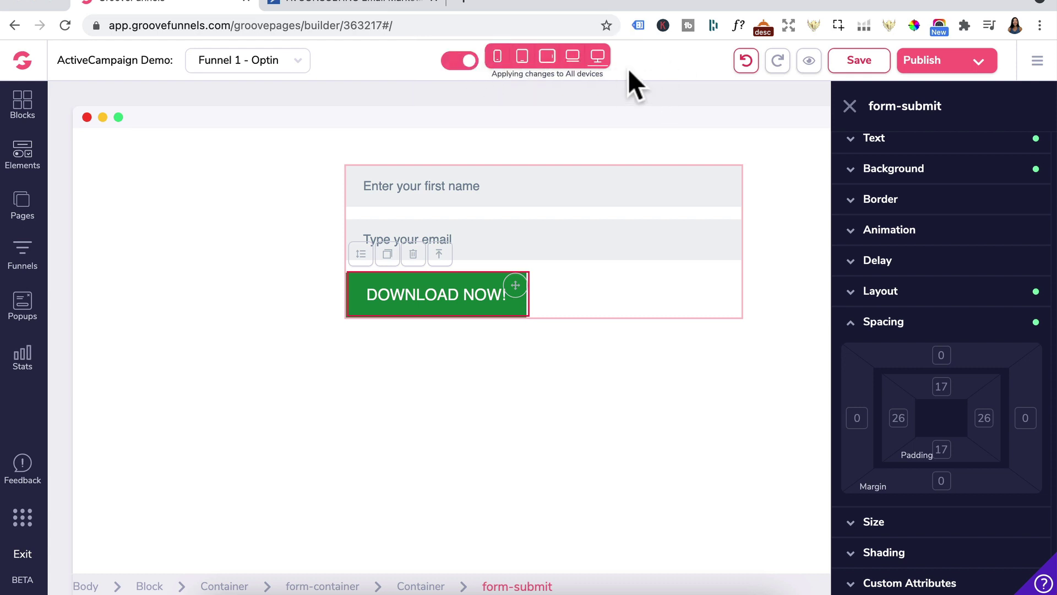
pyautogui.click(497, 57)
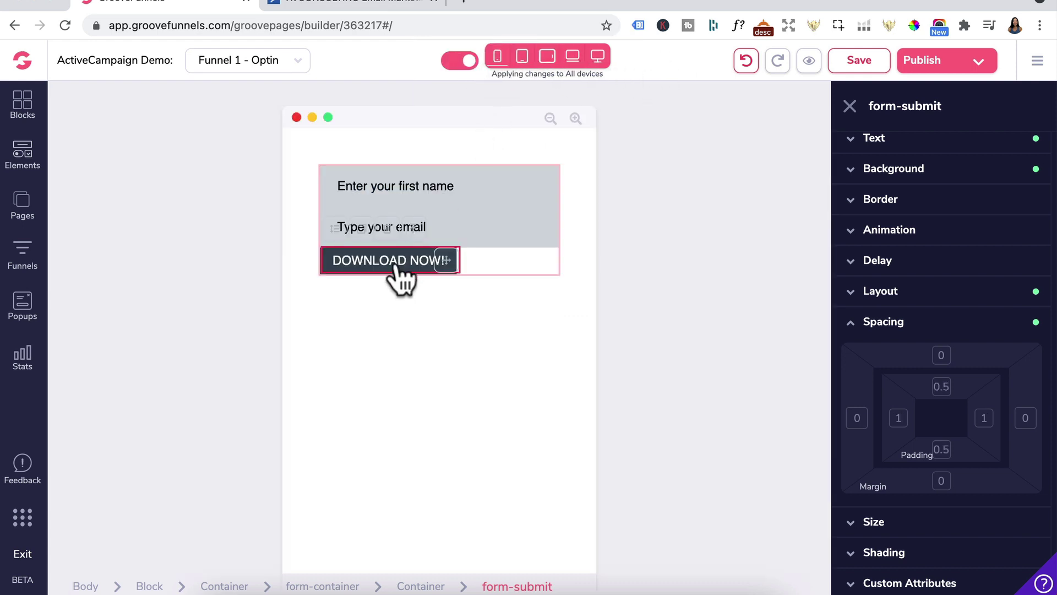
pyautogui.click(596, 65)
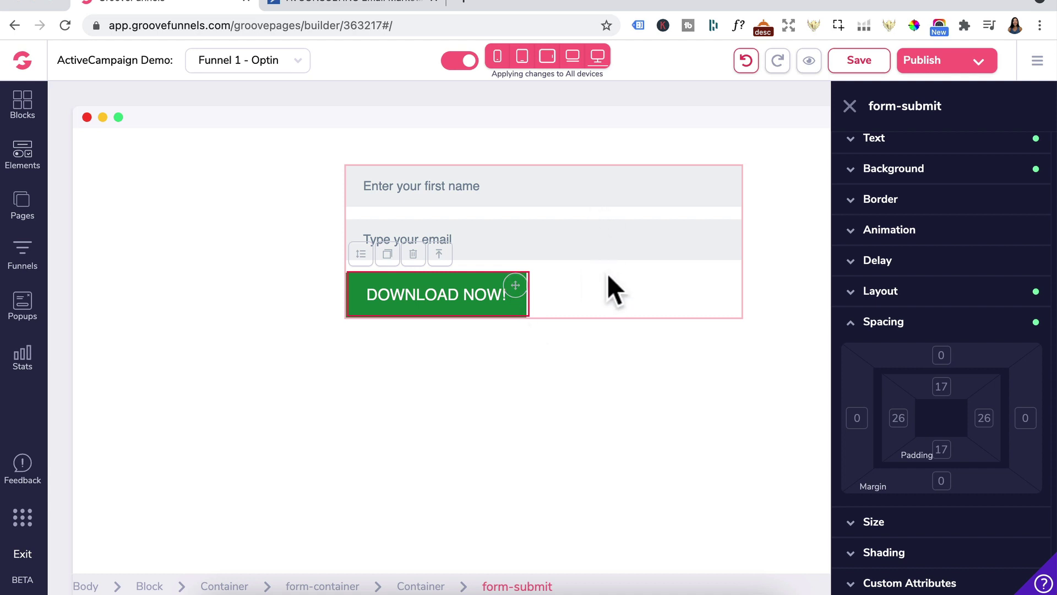
# - Add a Code Embed element and place it inside the form above the first-name input
pyautogui.click(26, 160)
pyautogui.scroll(-10, 107, 349)
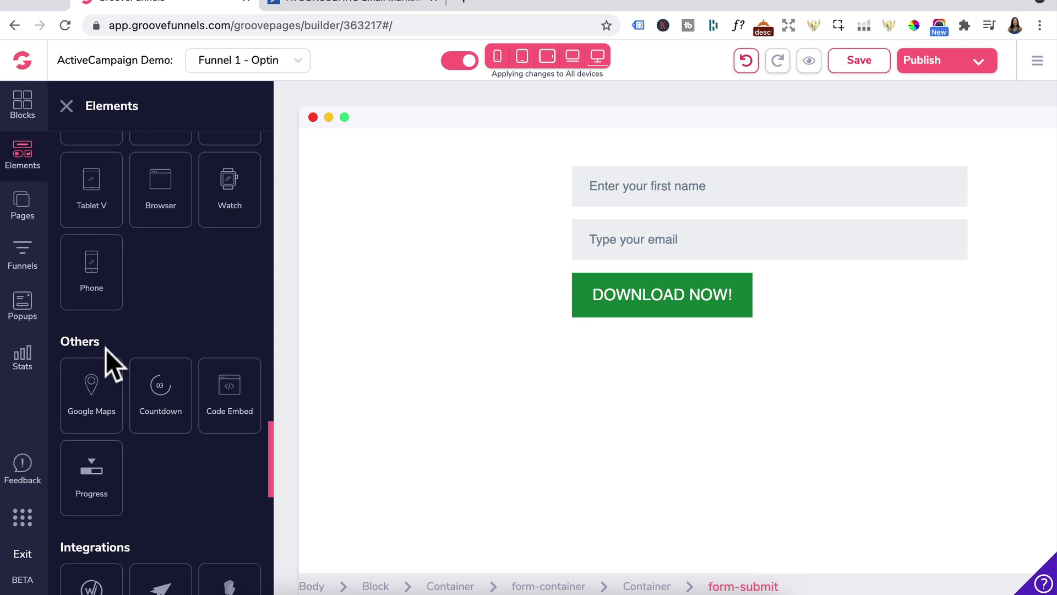
pyautogui.moveTo(255, 382); pyautogui.dragTo(632, 150)
pyautogui.click(638, 153)
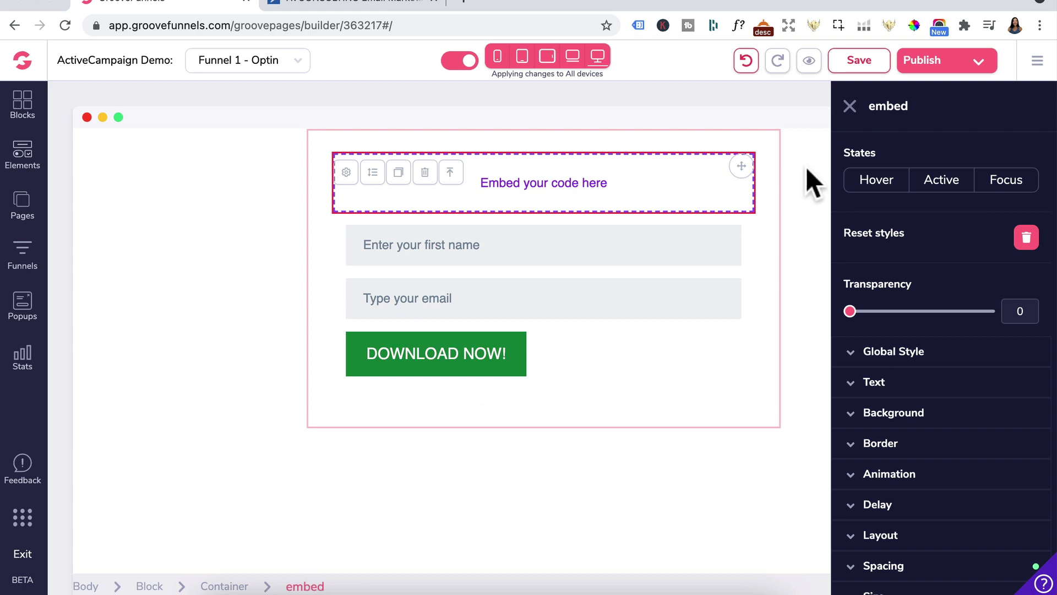
pyautogui.click(743, 165)
pyautogui.moveTo(749, 177); pyautogui.dragTo(629, 196)
pyautogui.click(629, 196)
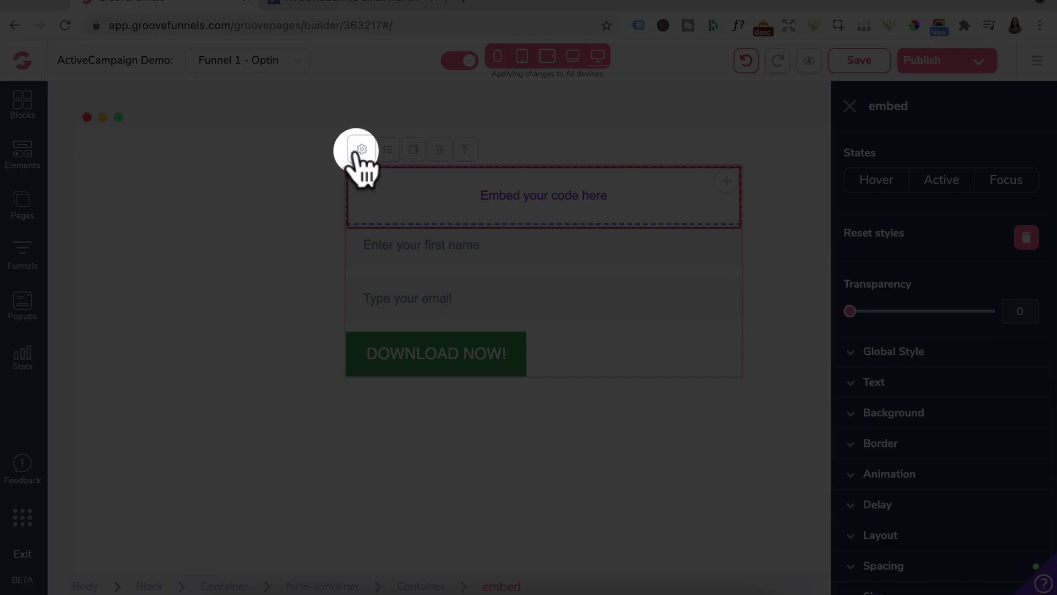
# - Open the embed's source code editor, switch to the text editor and set off the hidden input lines with blank lines
pyautogui.click(358, 150)
pyautogui.click(603, 587)
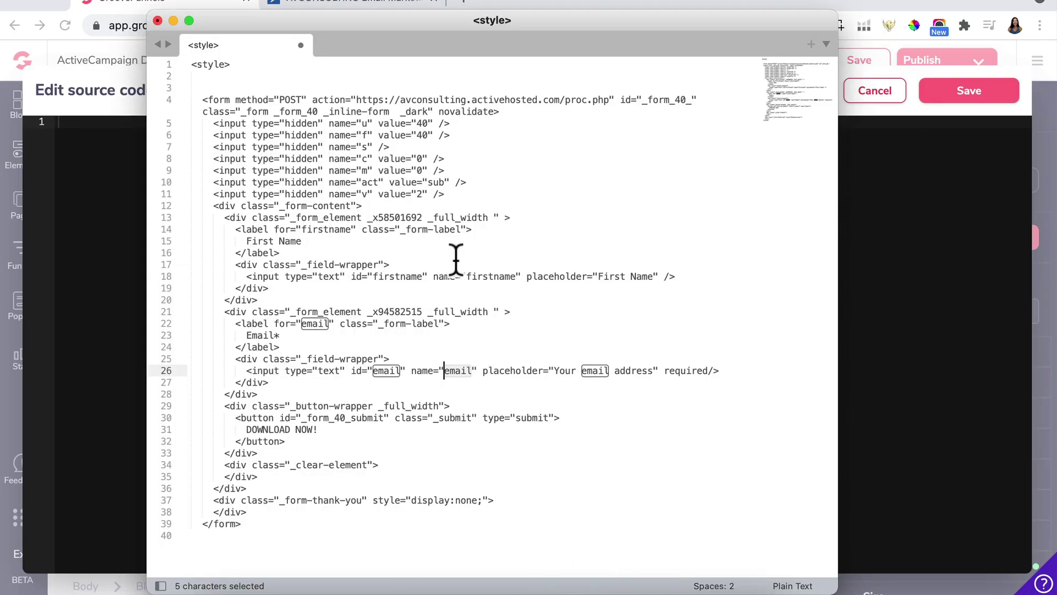
pyautogui.press('super+z')
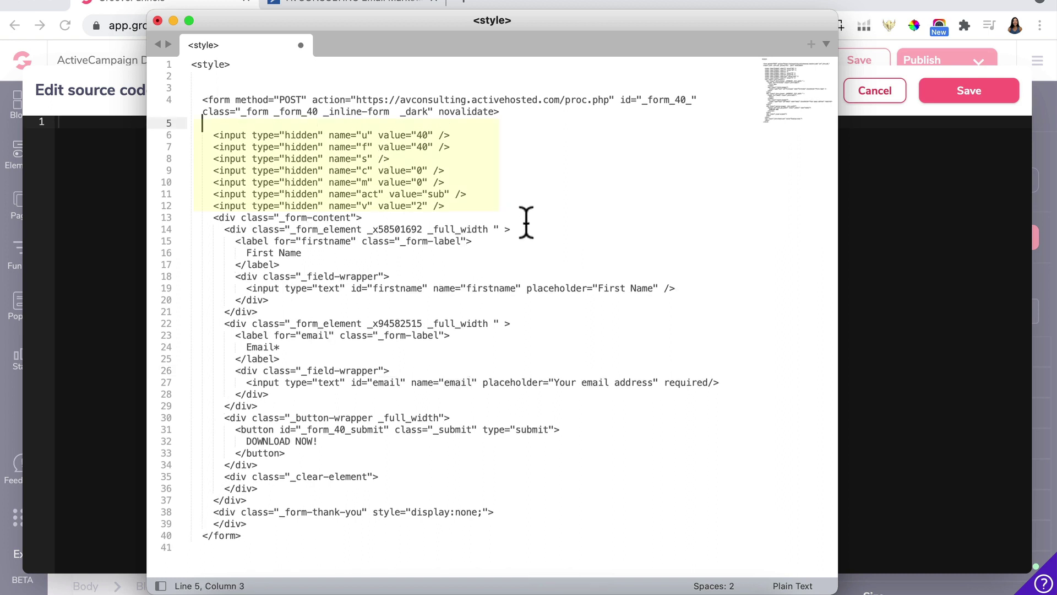
pyautogui.click(502, 205)
pyautogui.press('Return')
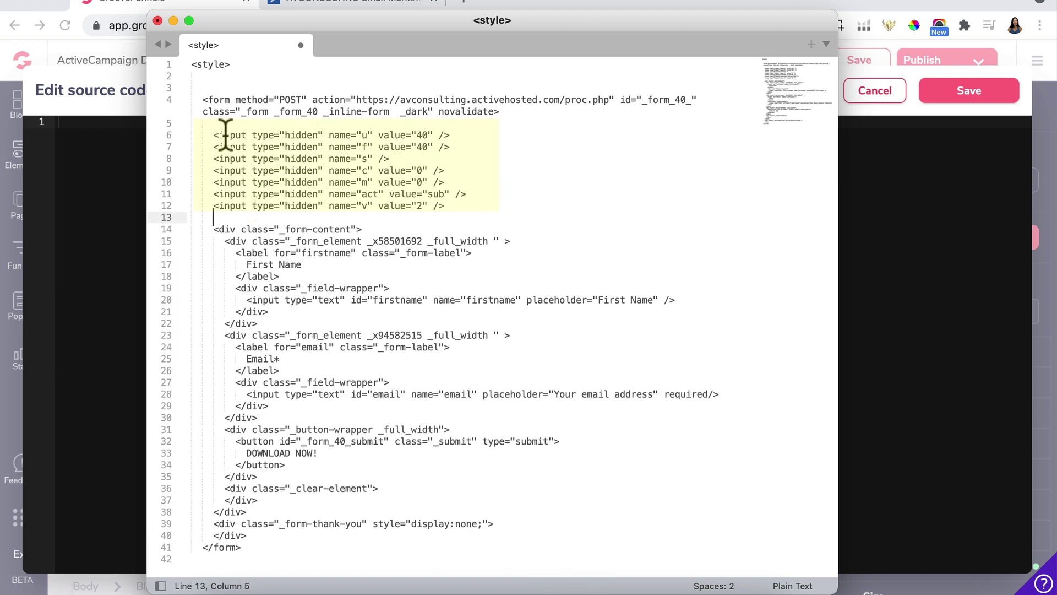
# - Copy the seven hidden input lines from the form code into the embed's source code and save it
pyautogui.press('super+shift+j')
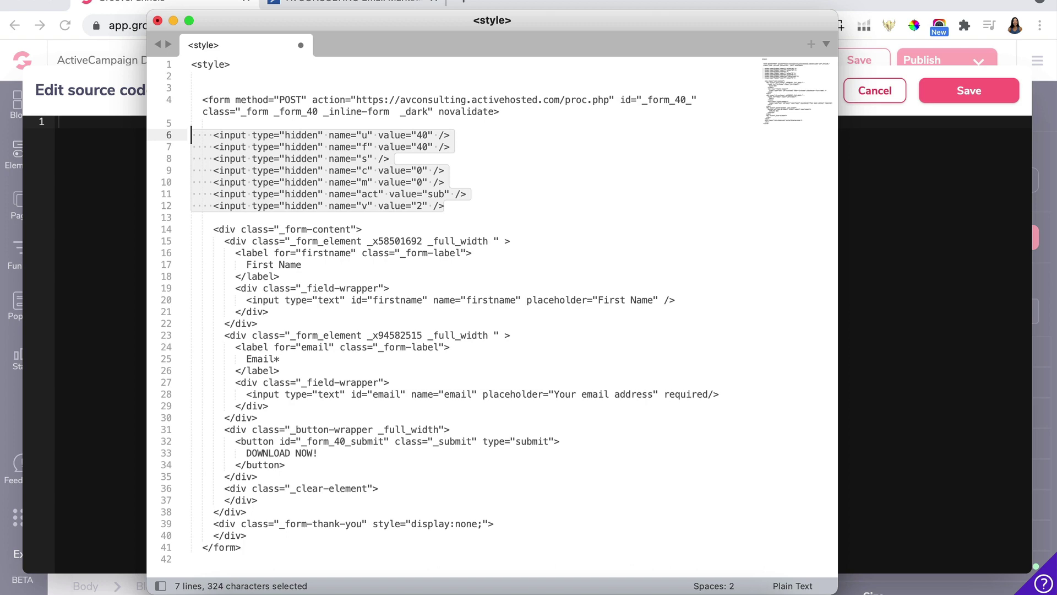
pyautogui.press('super+c')
pyautogui.click(106, 142)
pyautogui.press('super+v')
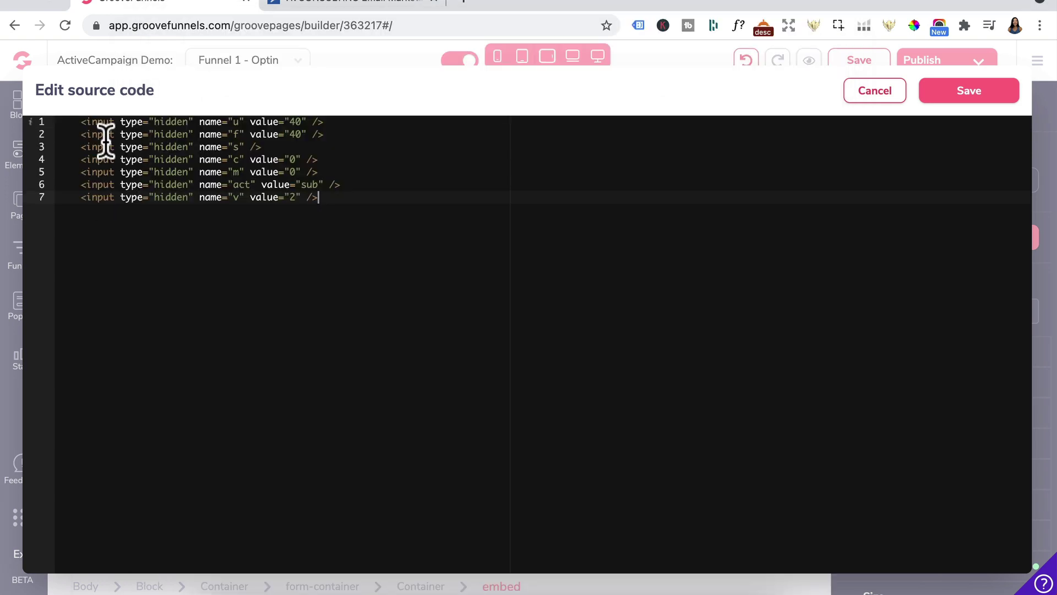
pyautogui.click(958, 100)
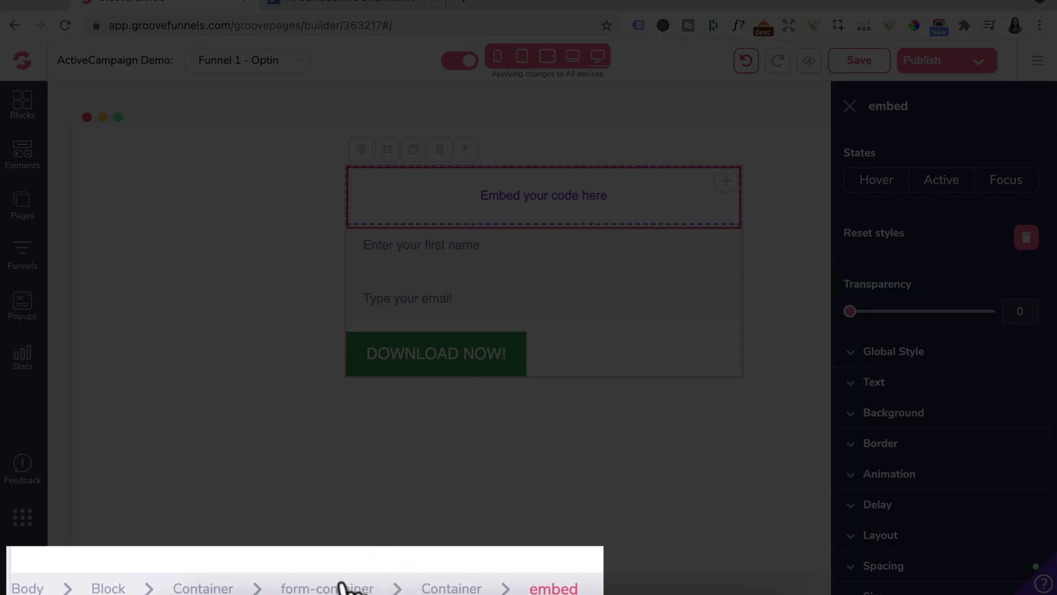
# - Select the form container around the embed, input fields and submit button, and set its form action to POST
pyautogui.click(545, 249)
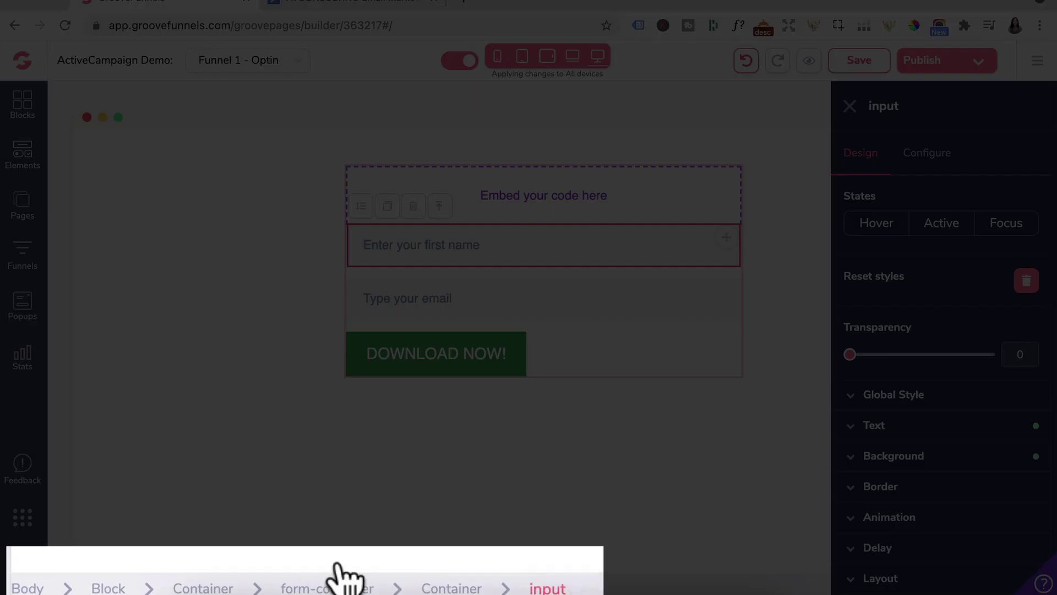
pyautogui.click(543, 299)
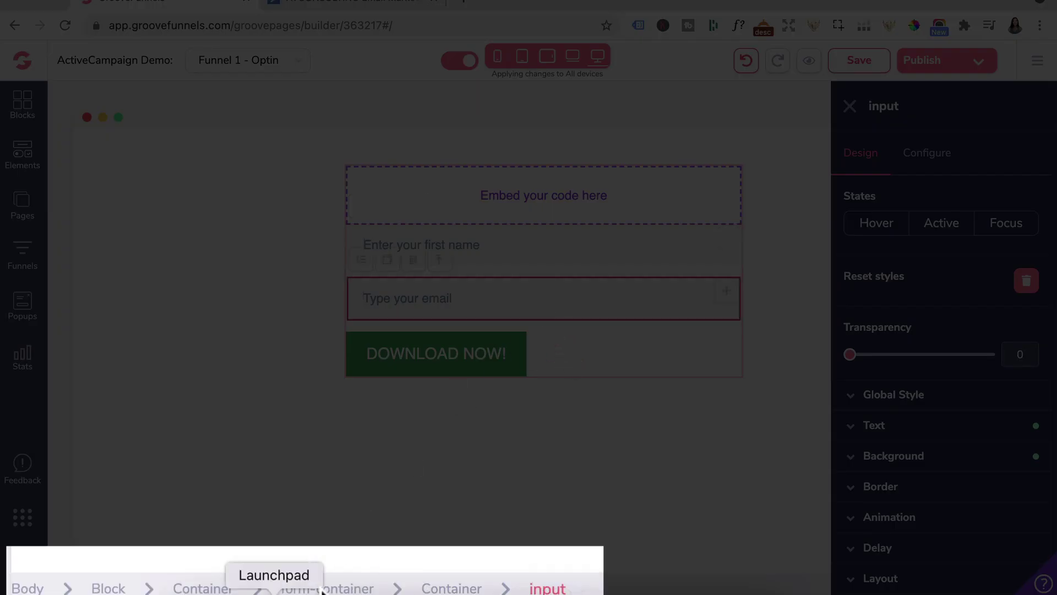
pyautogui.click(468, 355)
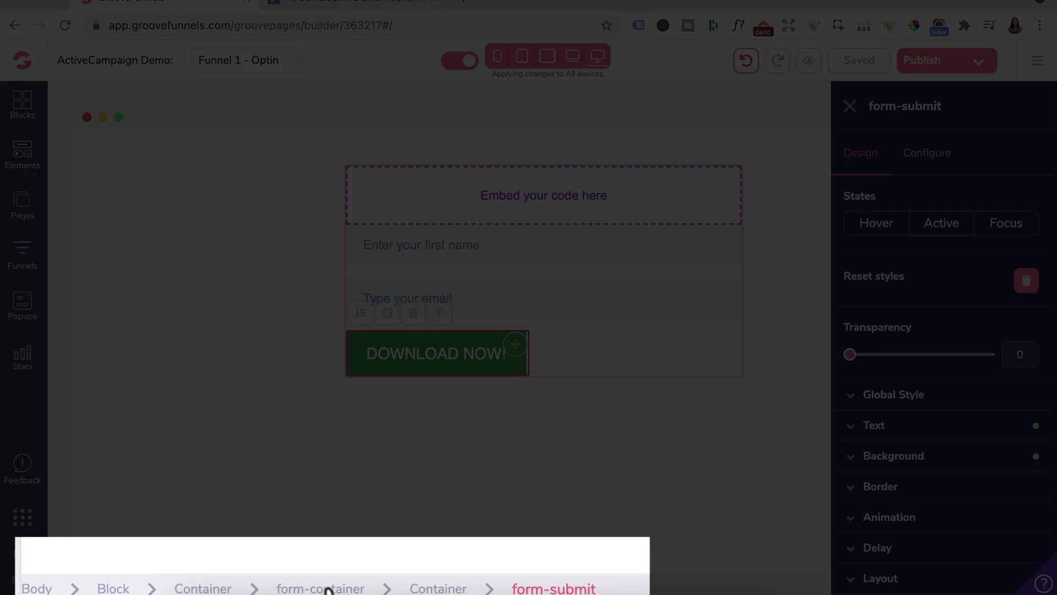
pyautogui.click(328, 587)
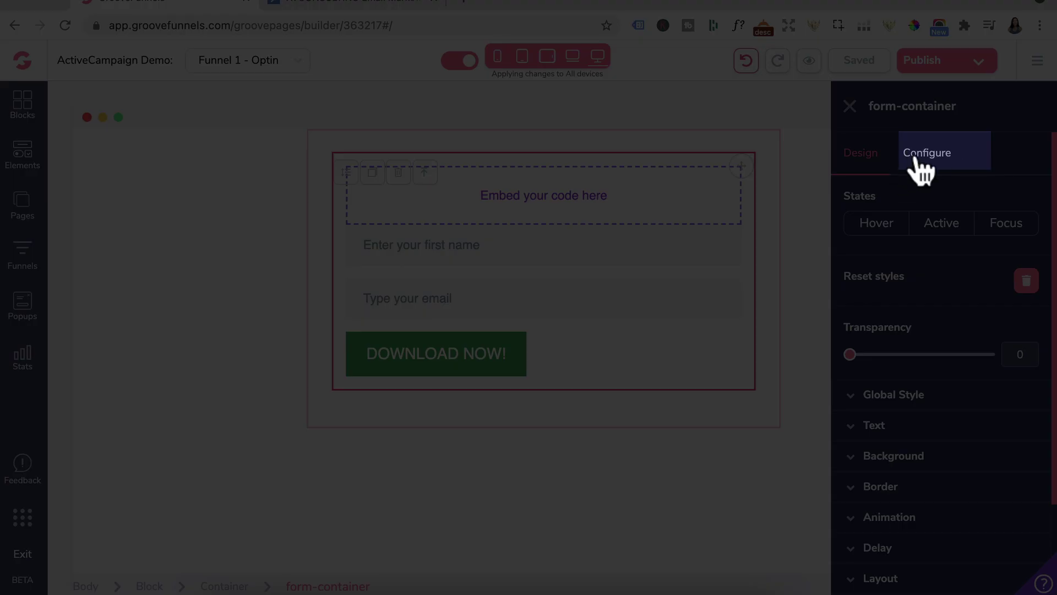
pyautogui.click(915, 157)
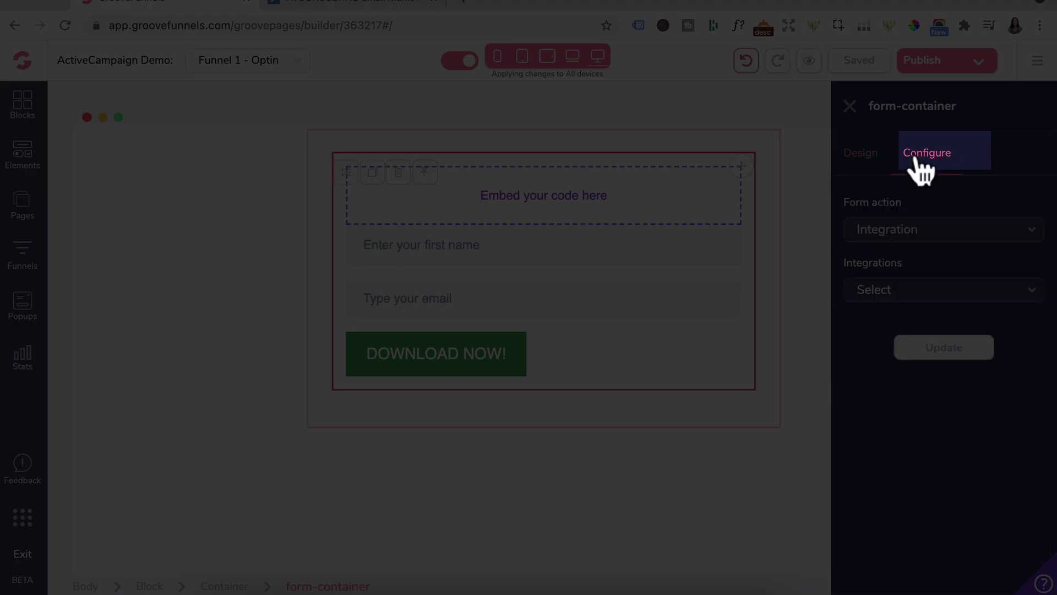
pyautogui.click(935, 245)
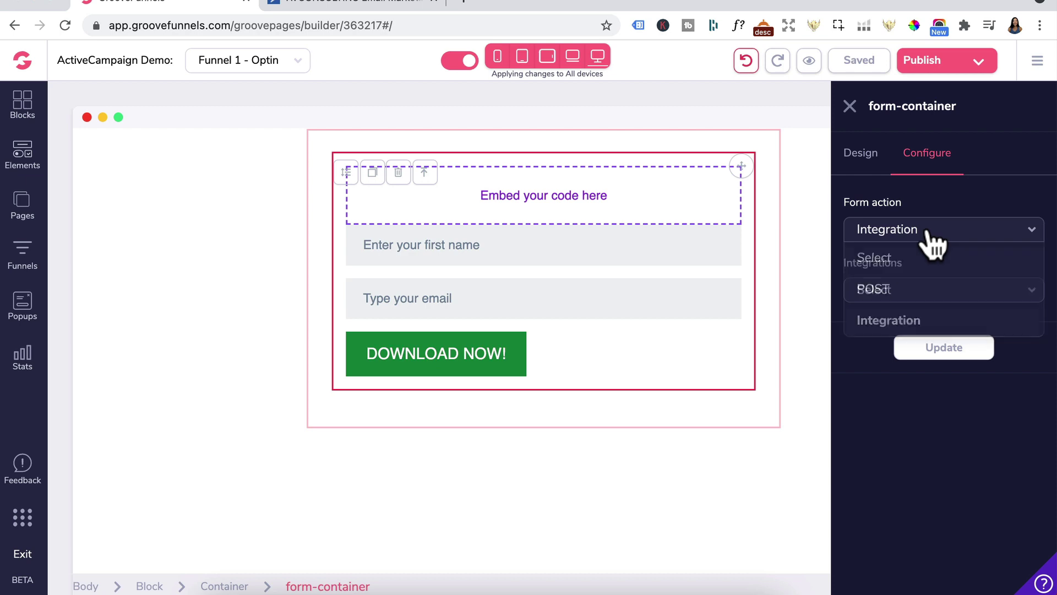
pyautogui.click(878, 291)
pyautogui.click(625, 591)
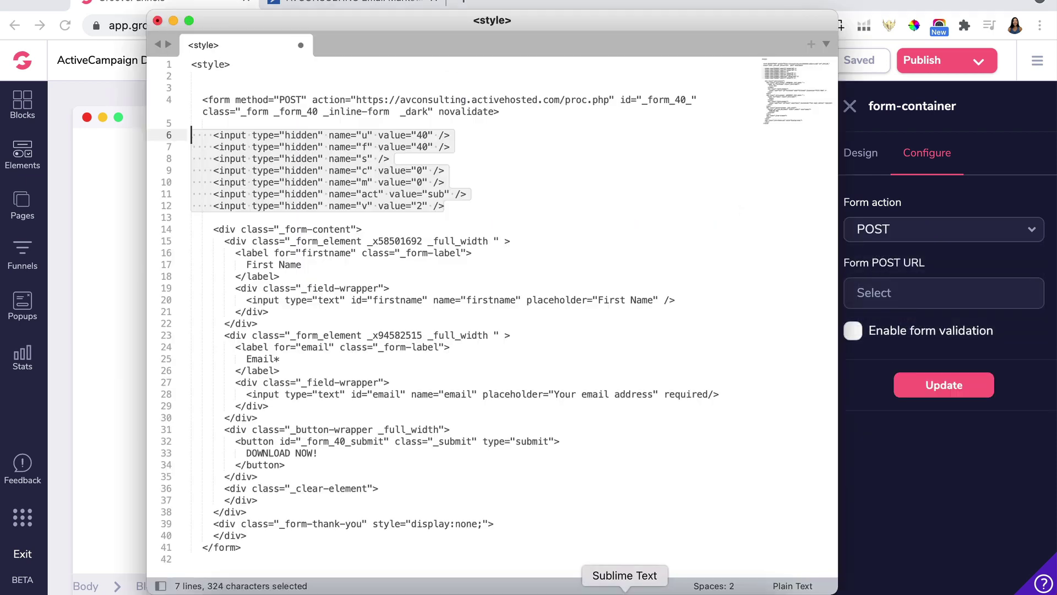
pyautogui.click(278, 99)
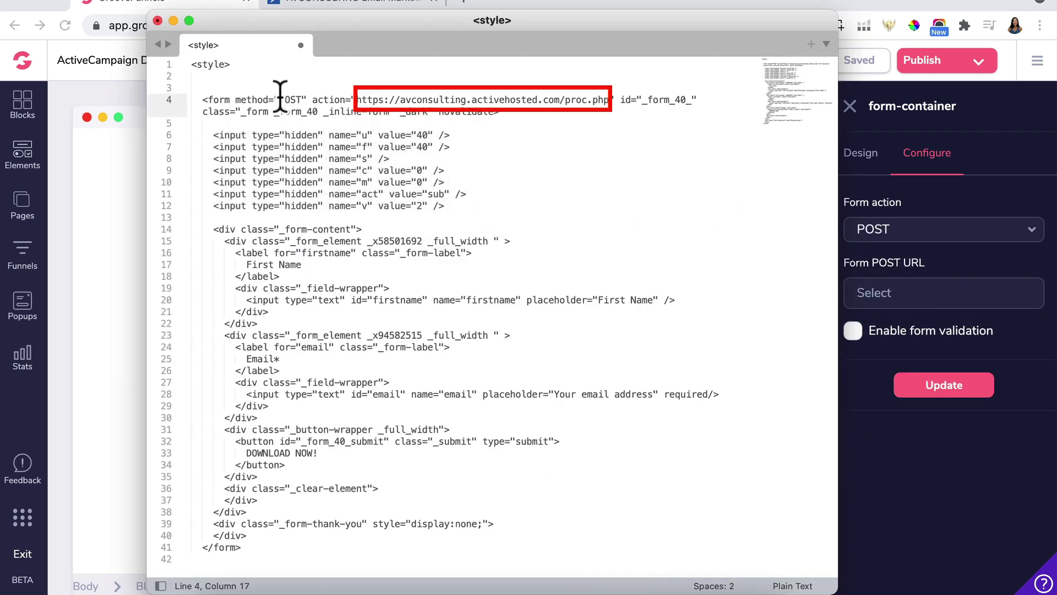
pyautogui.moveTo(278, 99); pyautogui.dragTo(609, 100)
pyautogui.click(357, 99)
pyautogui.press('super+c')
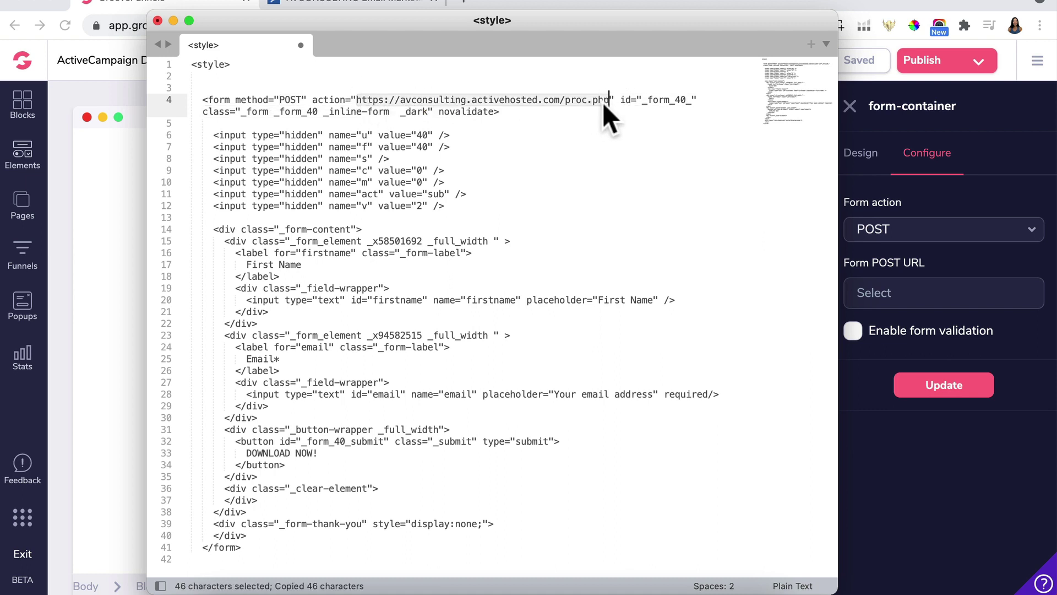
pyautogui.click(998, 167)
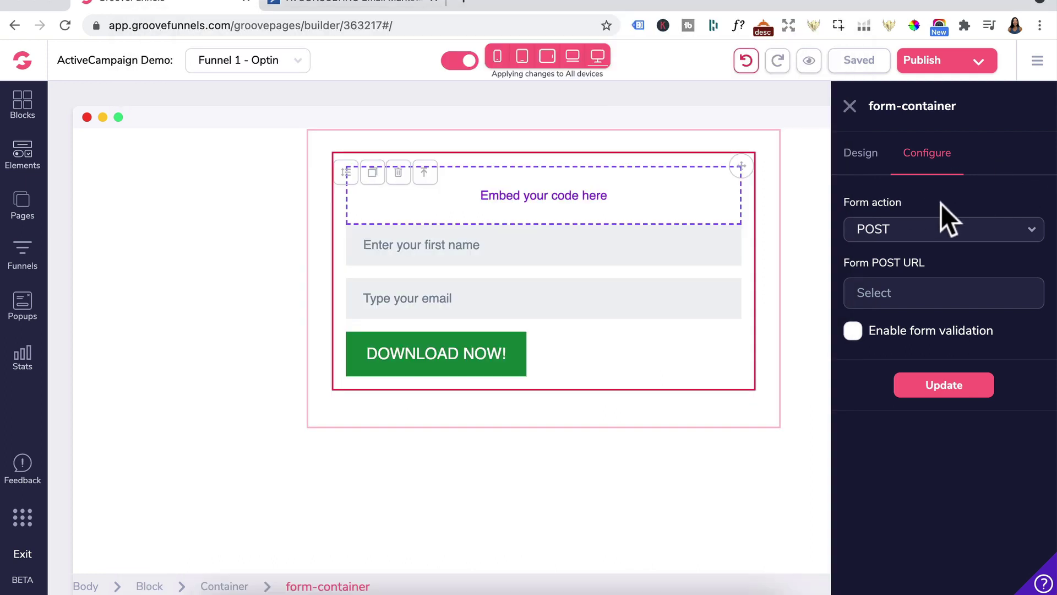
pyautogui.click(864, 288)
pyautogui.press('super+v')
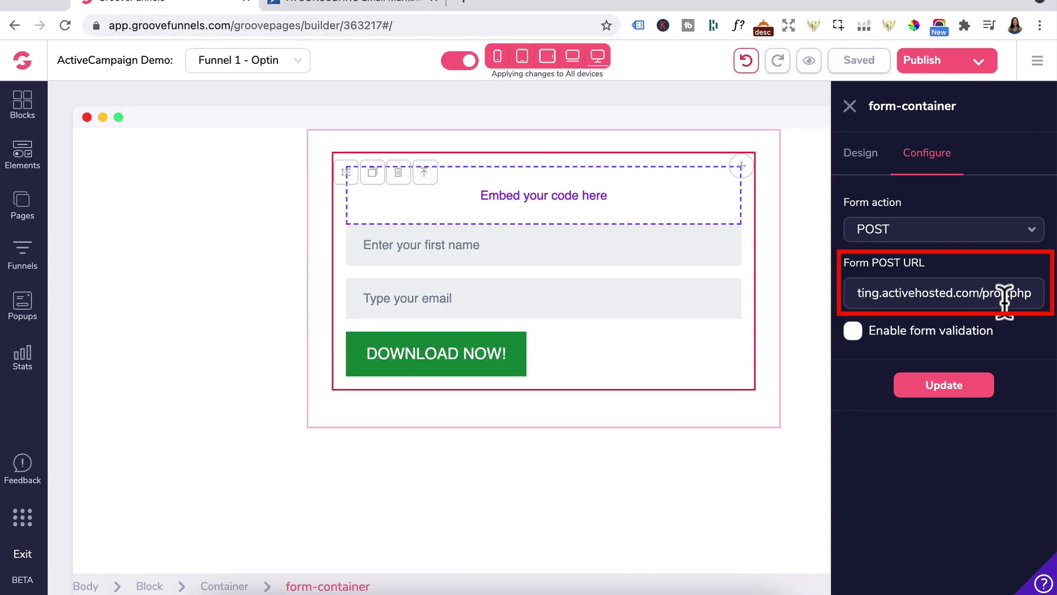
# - Enable form validation, update the form container's configuration and save the page
pyautogui.click(855, 333)
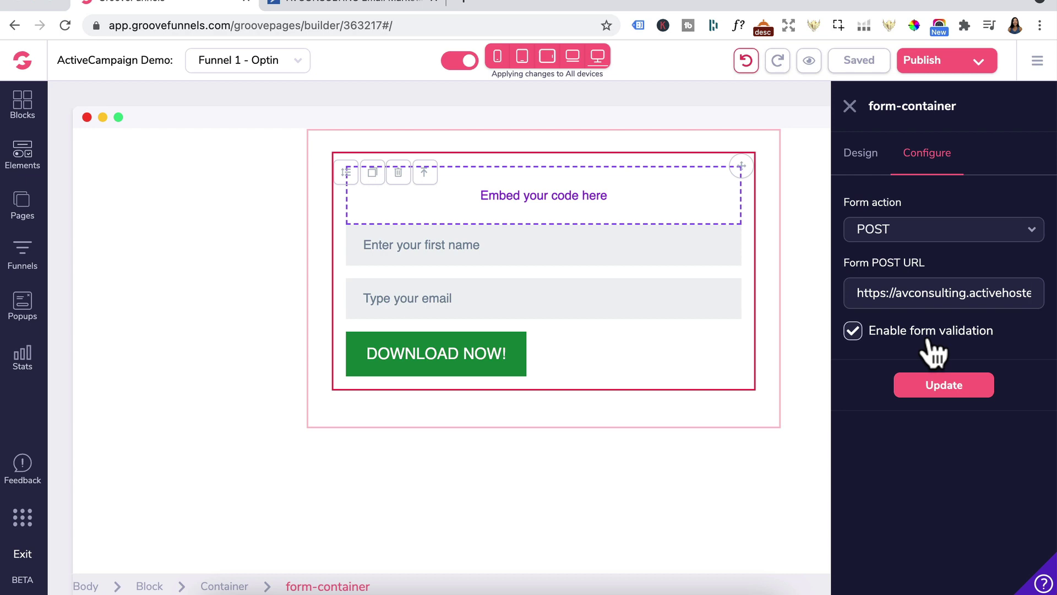
pyautogui.click(945, 386)
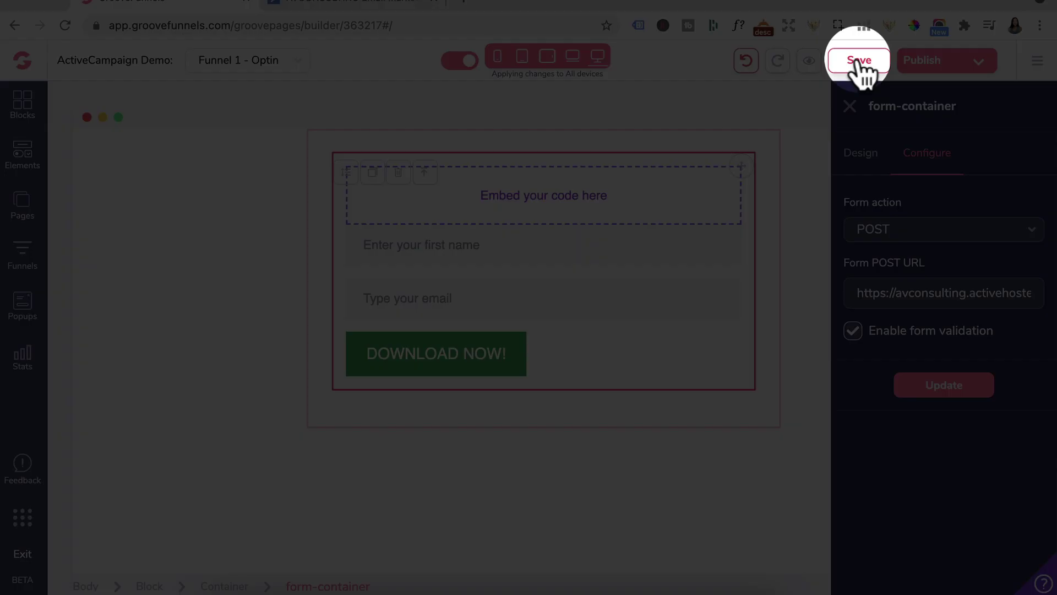
pyautogui.click(858, 62)
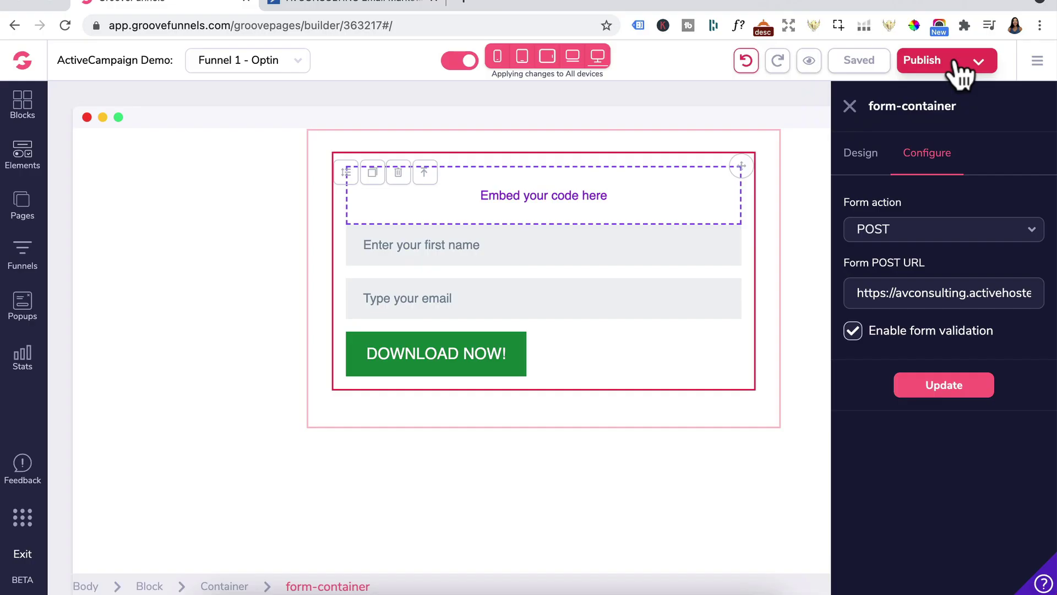
# - Publish the whole website from the publish settings and copy the current page's link
pyautogui.click(957, 65)
pyautogui.scroll(-1, 909, 496)
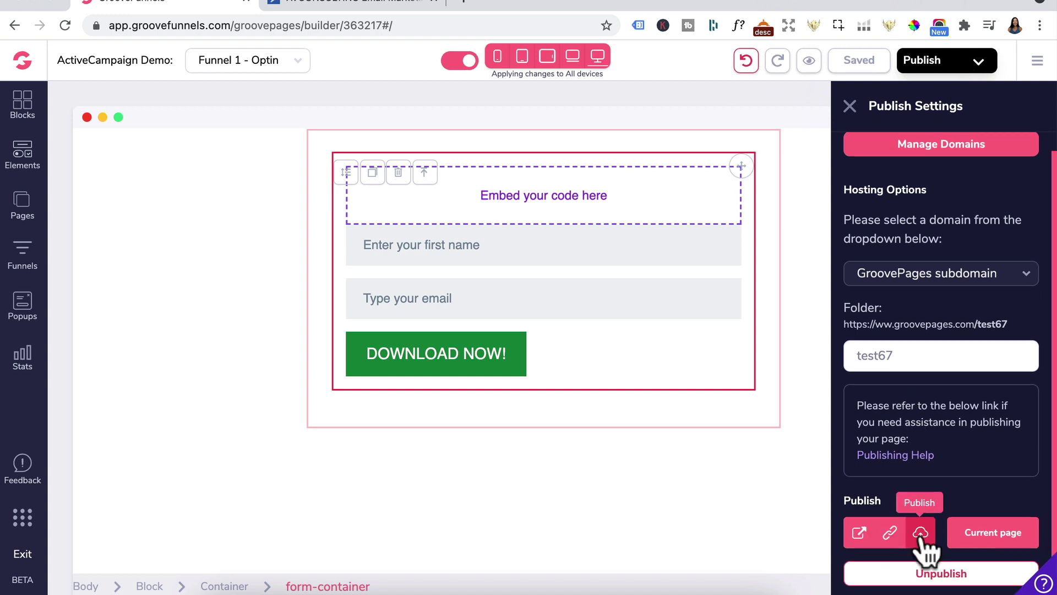
pyautogui.click(920, 532)
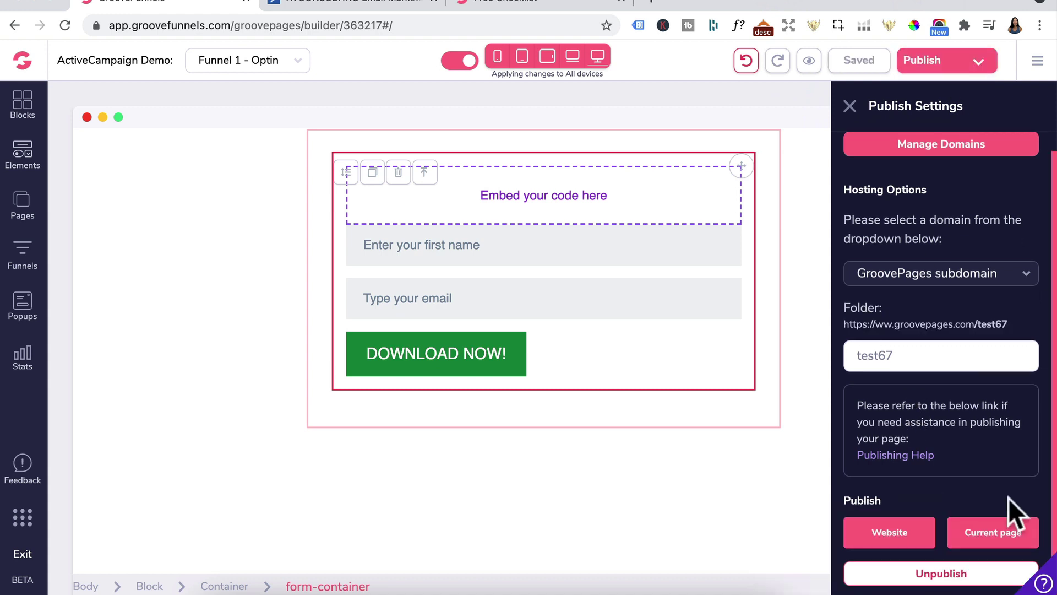
pyautogui.moveTo(994, 542)
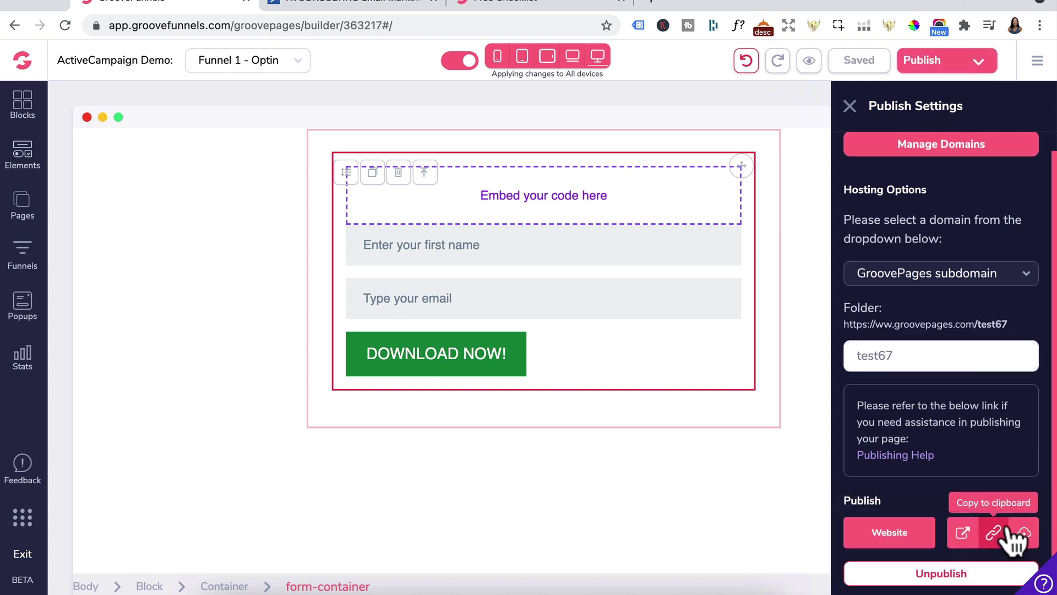
pyautogui.click(996, 533)
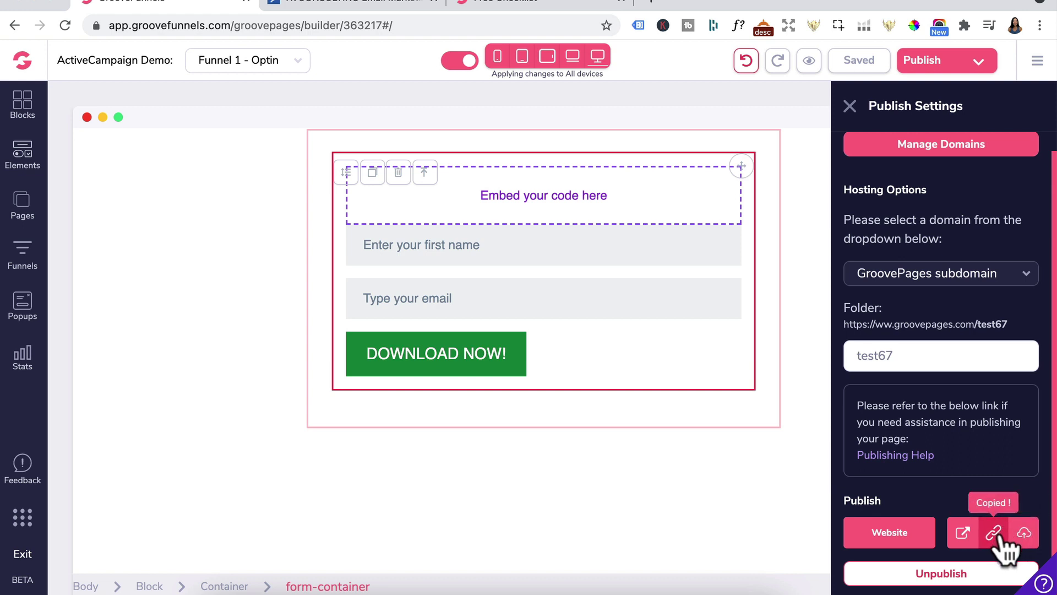
# - Open the published opt-in page, fill in a test first name and e-mail, and submit the form
pyautogui.click(486, 6)
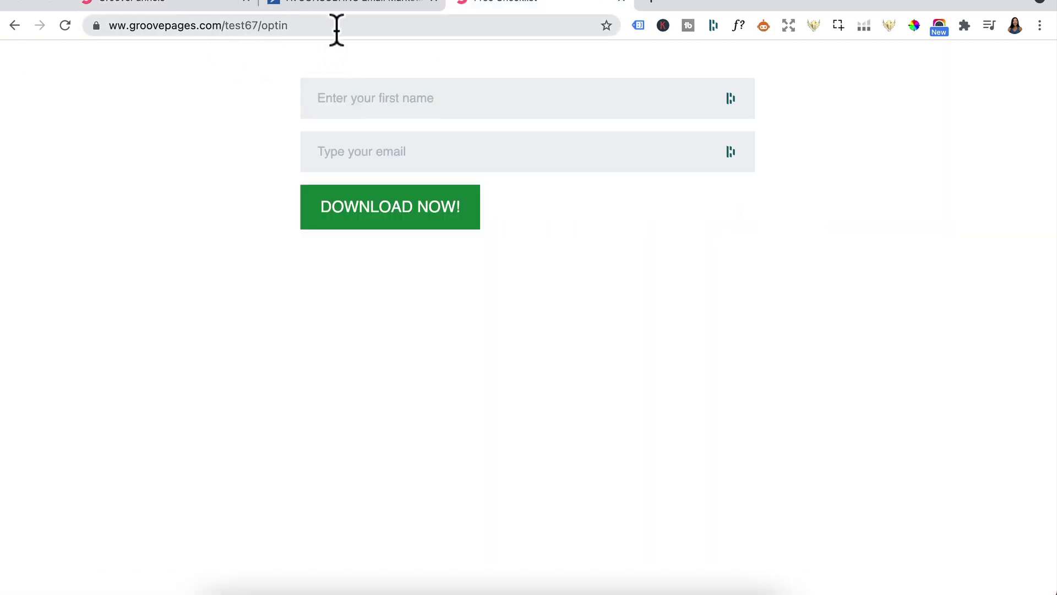
pyautogui.click(318, 133)
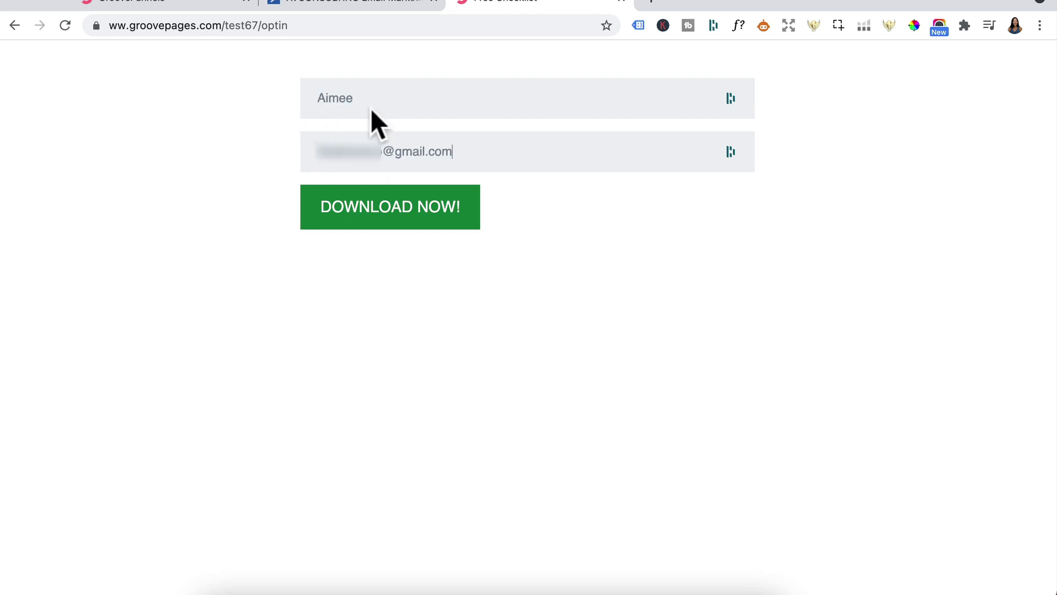
pyautogui.click(389, 218)
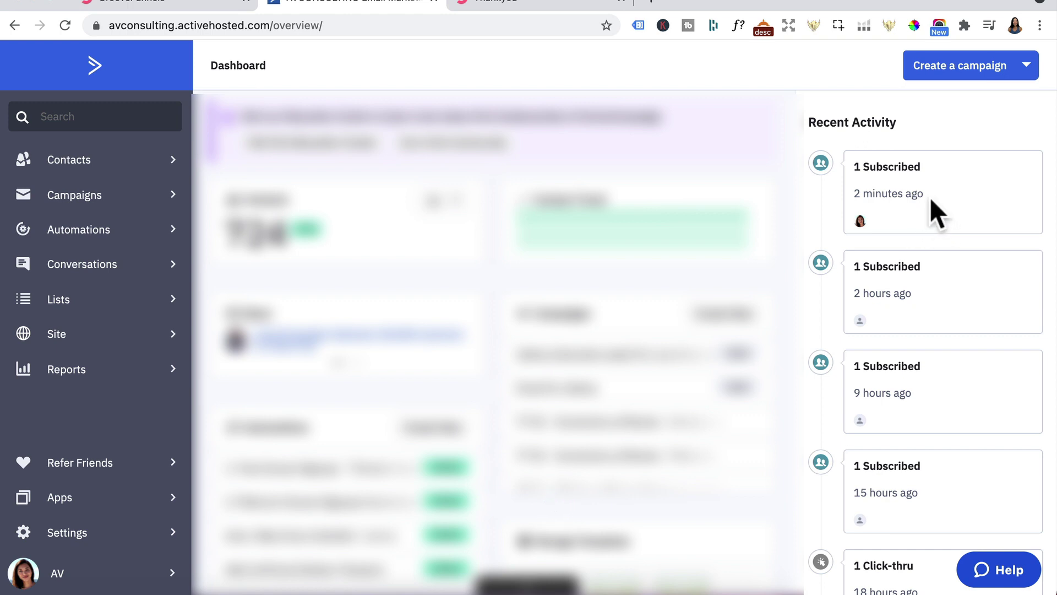
# - In ActiveCampaign, check the contacts in the Test Groove list and view the Test Groove form's statistics
pyautogui.click(100, 301)
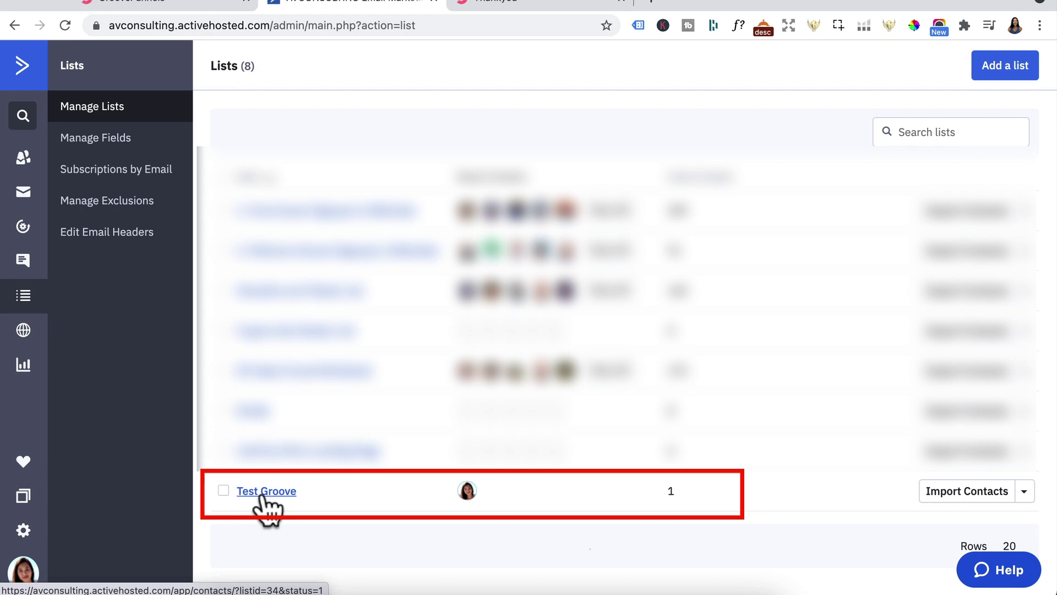
pyautogui.click(264, 491)
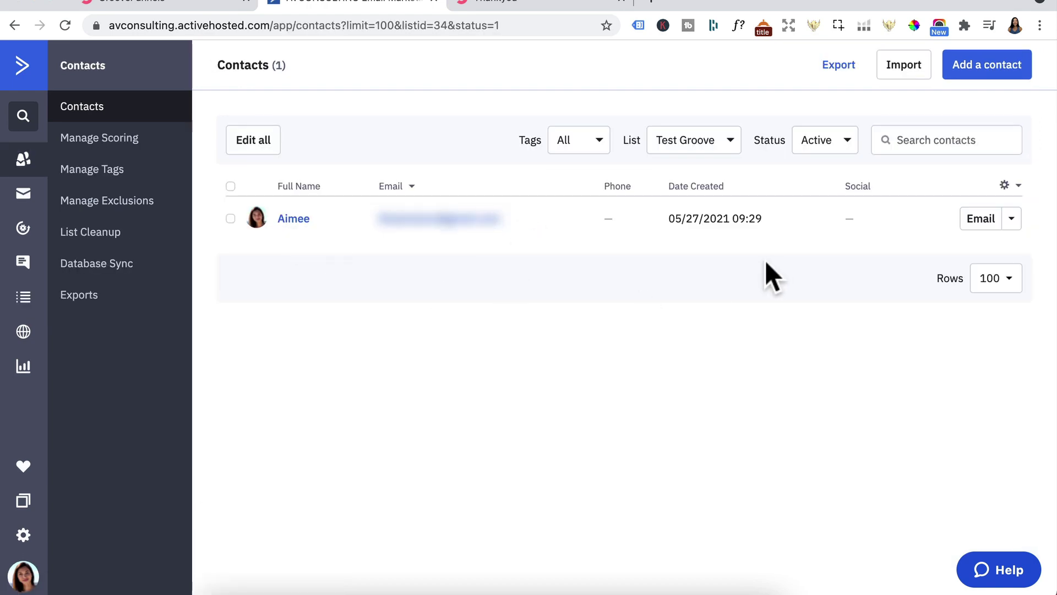
pyautogui.click(23, 332)
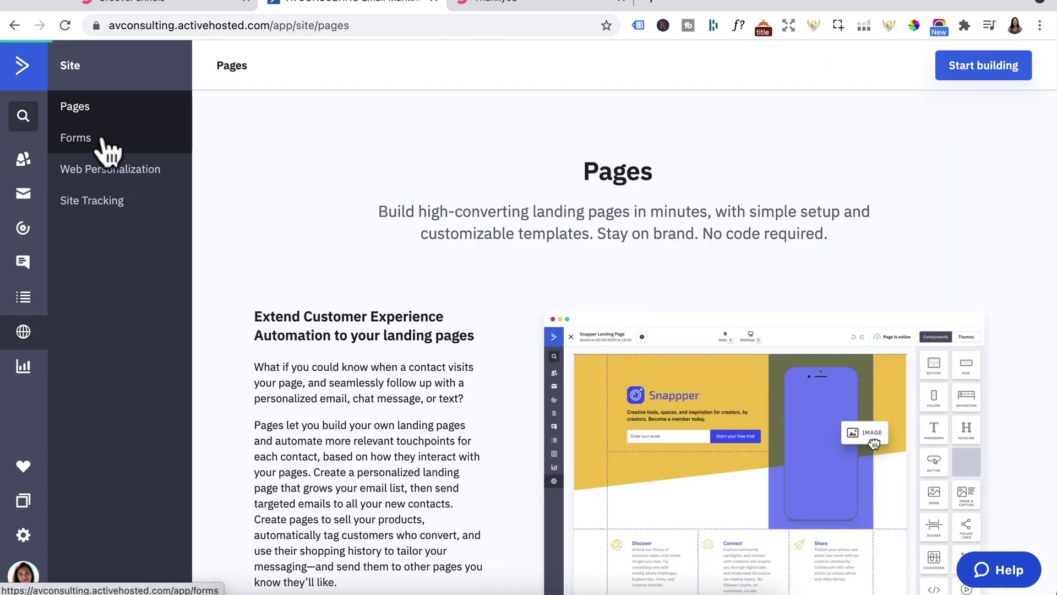
pyautogui.click(105, 138)
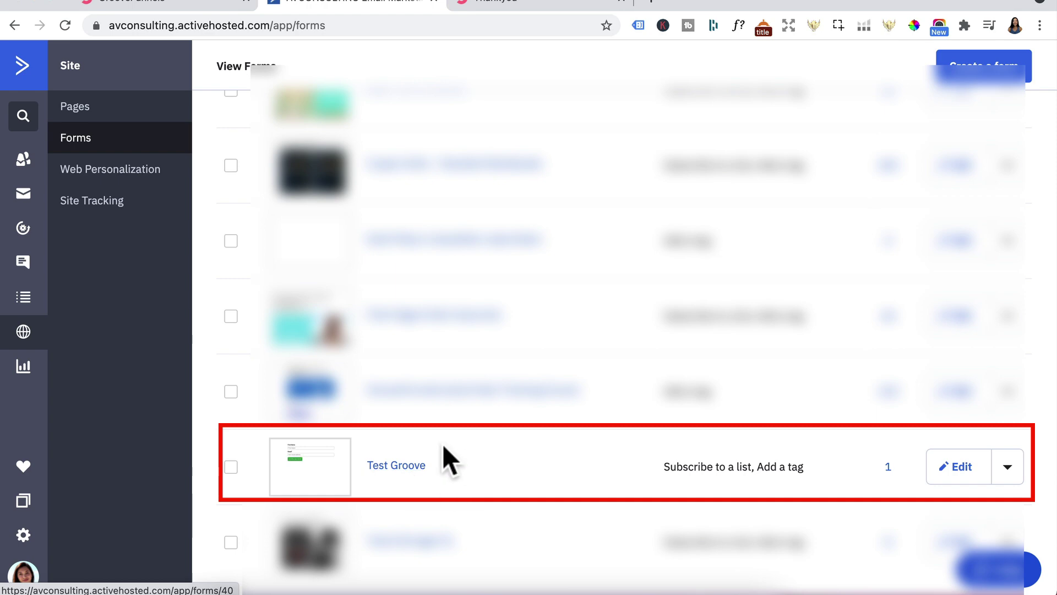
pyautogui.click(887, 468)
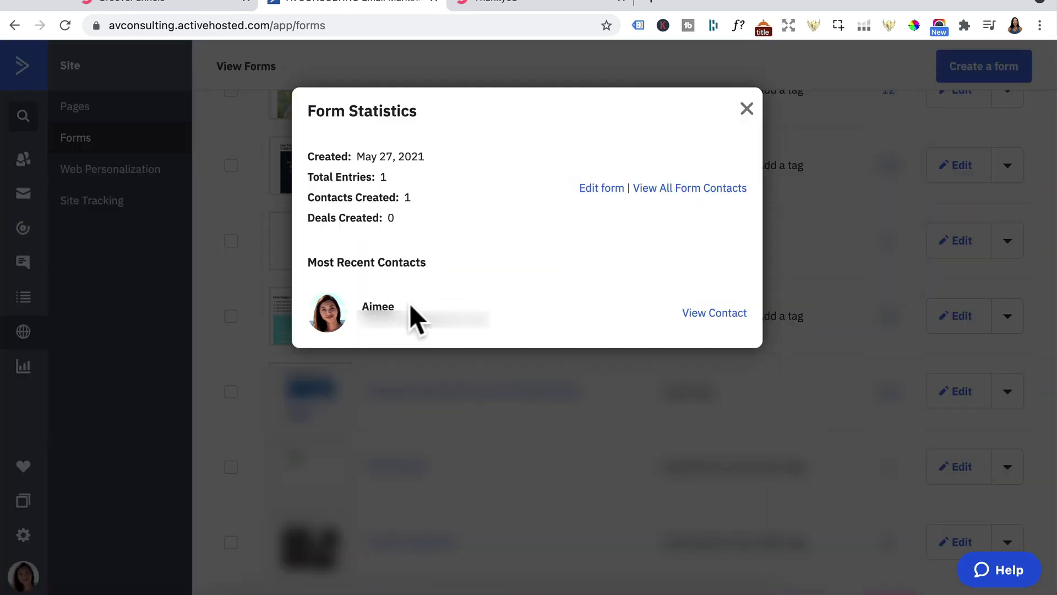